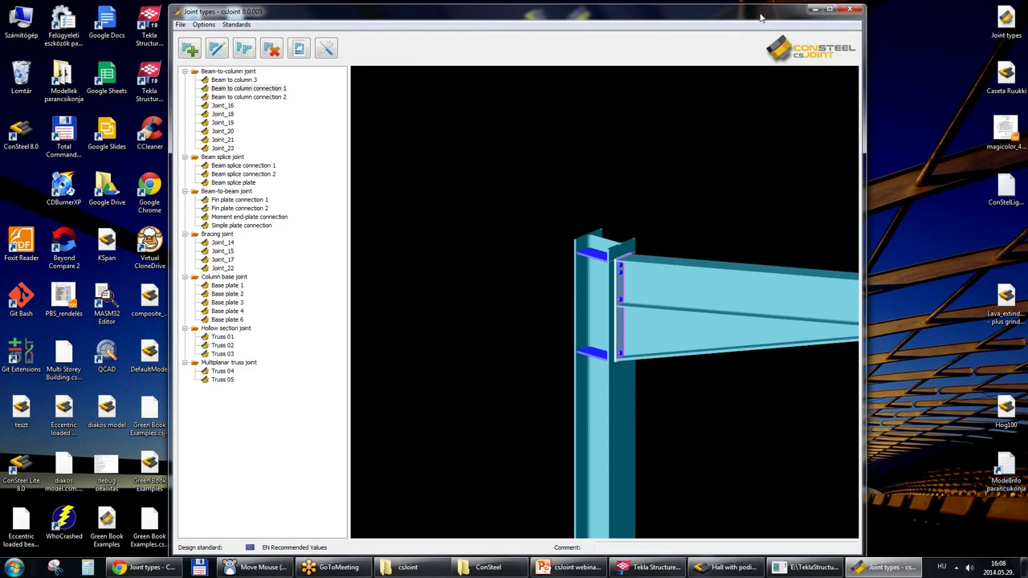
# Maximize the joint types window and inspect the Beam to column 3 joint in 3D from several angles.
pyautogui.click(831, 10)
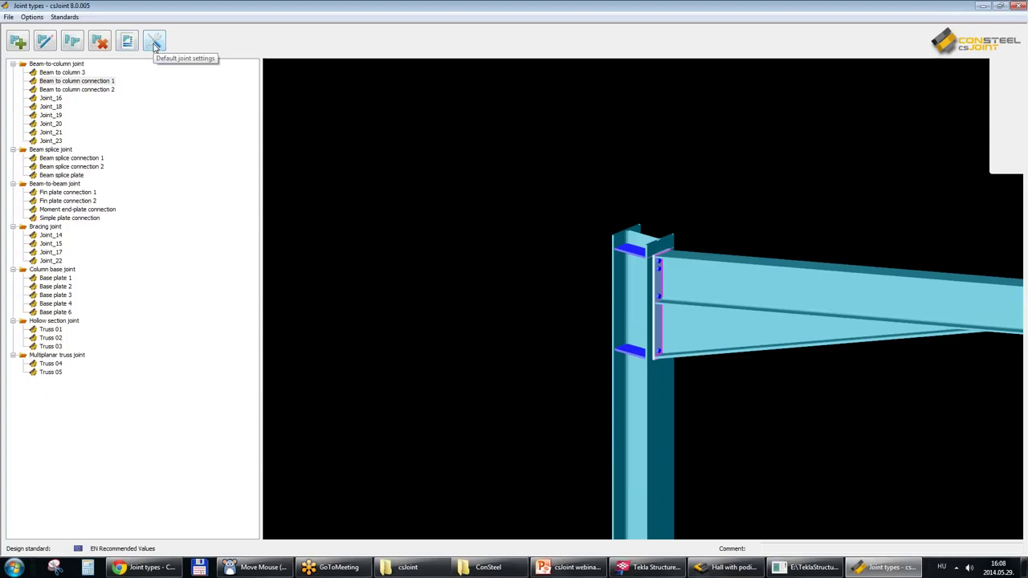
pyautogui.click(62, 64)
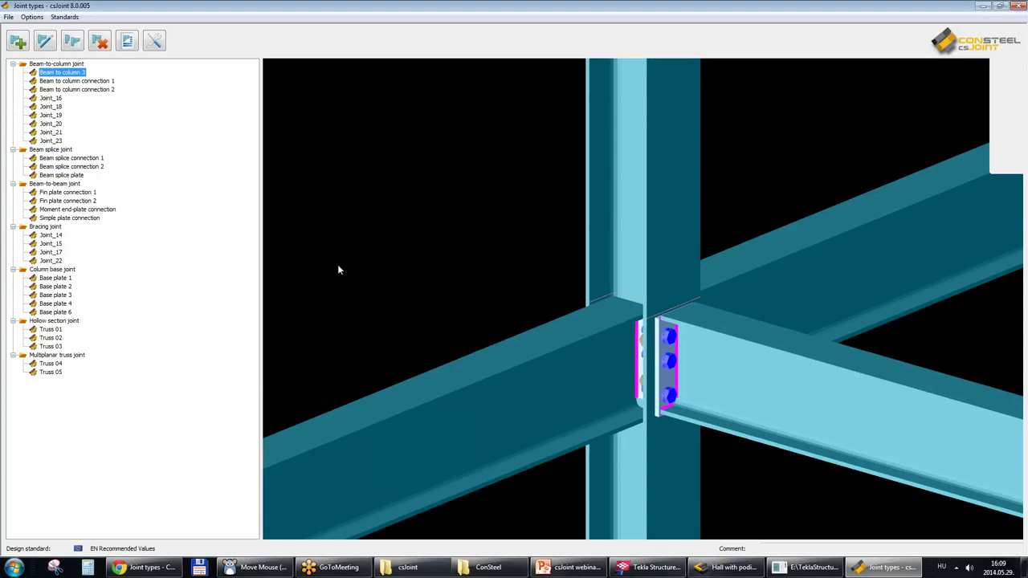
pyautogui.moveTo(673, 371); pyautogui.dragTo(753, 391, button='middle')
pyautogui.moveTo(777, 353); pyautogui.dragTo(763, 379, button='middle')
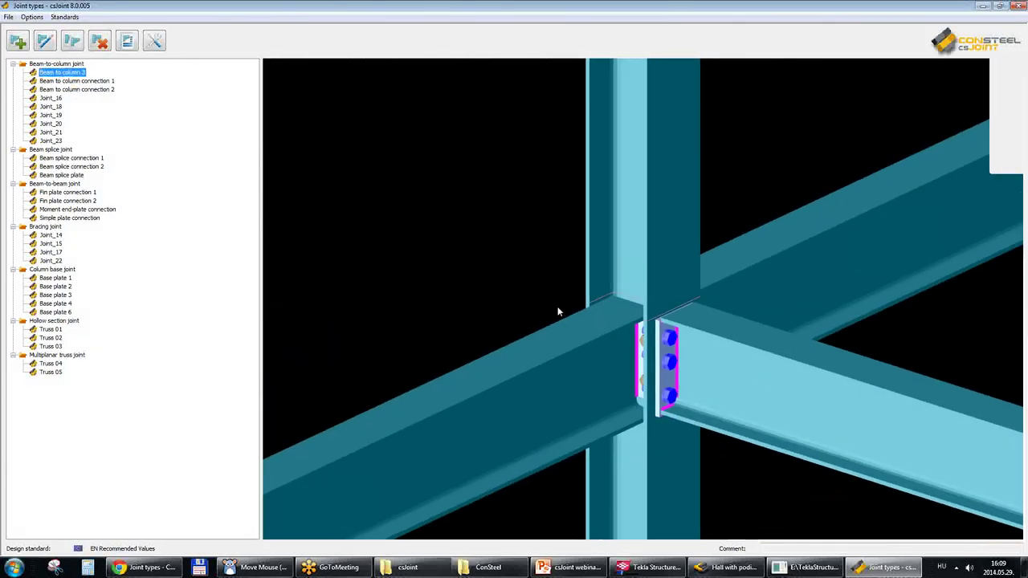
pyautogui.moveTo(677, 383); pyautogui.dragTo(628, 349, button='middle')
pyautogui.moveTo(610, 384); pyautogui.dragTo(645, 394, button='middle')
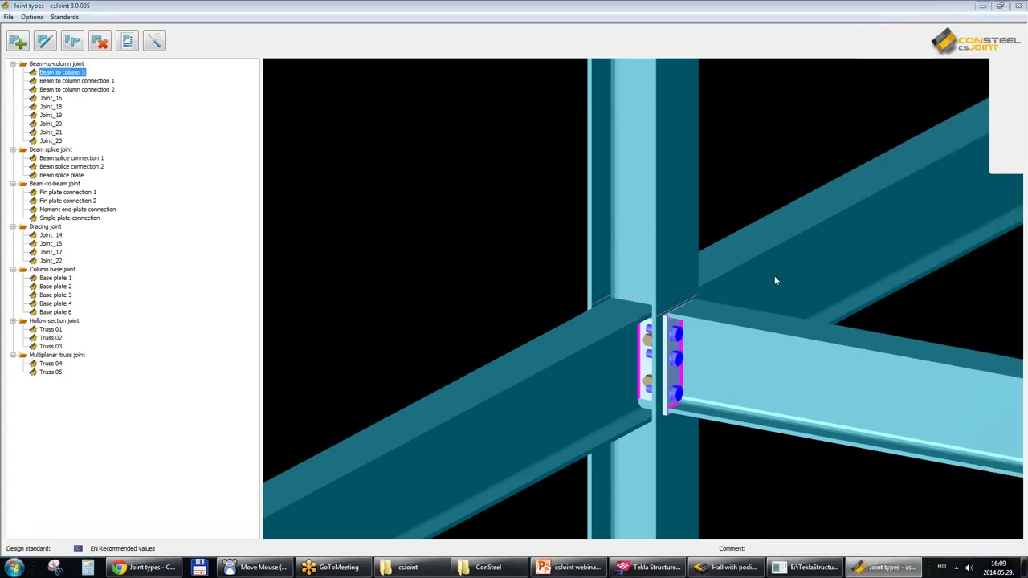
pyautogui.moveTo(775, 281); pyautogui.dragTo(498, 248, button='middle')
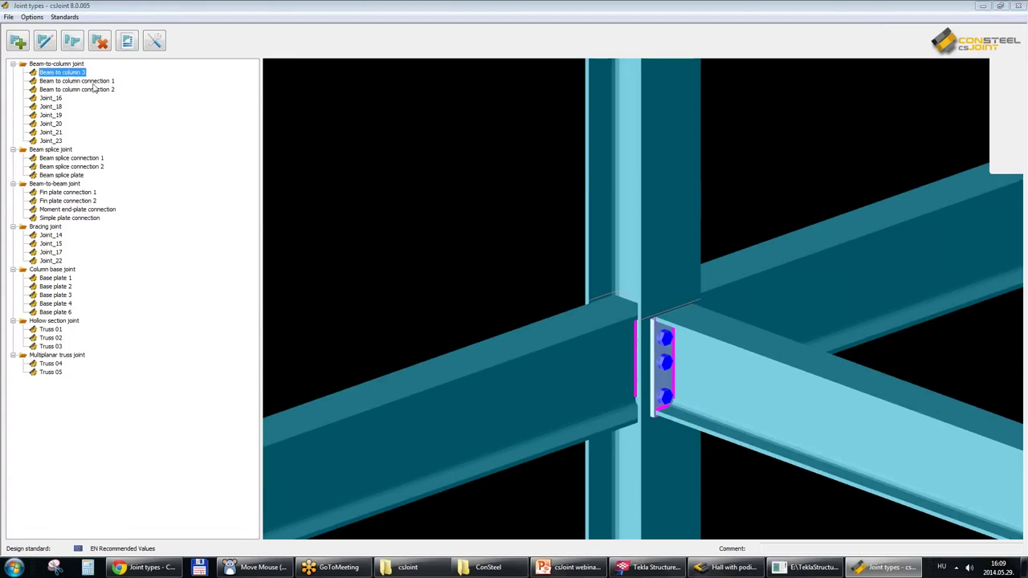
# Preview the beam-to-column joints from Beam to column connection 1 through Joint_16 in the 3D view.
pyautogui.press('Down')
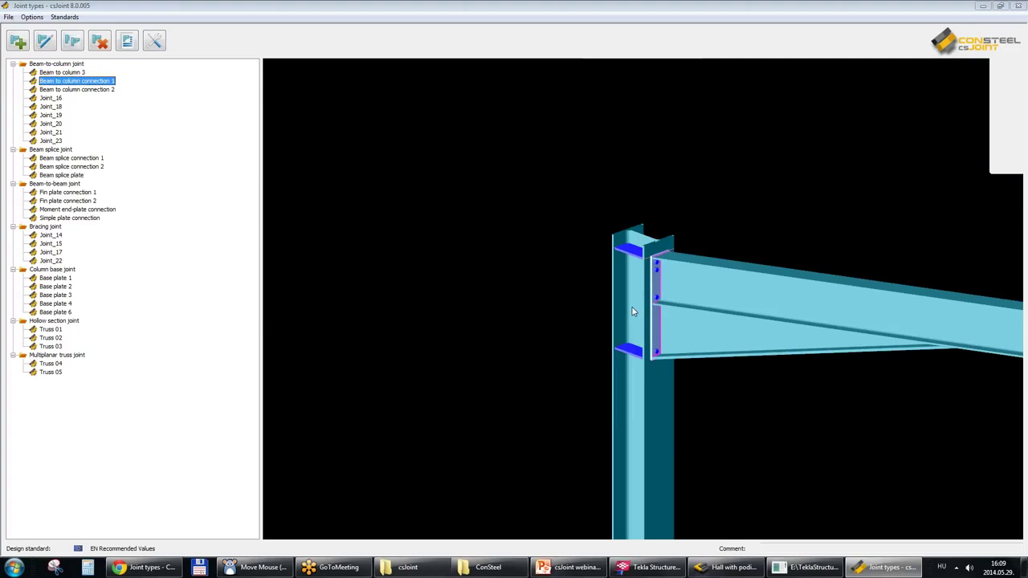
pyautogui.press('Down')
pyautogui.press('Down')
pyautogui.moveTo(631, 306); pyautogui.dragTo(631, 286, button='middle')
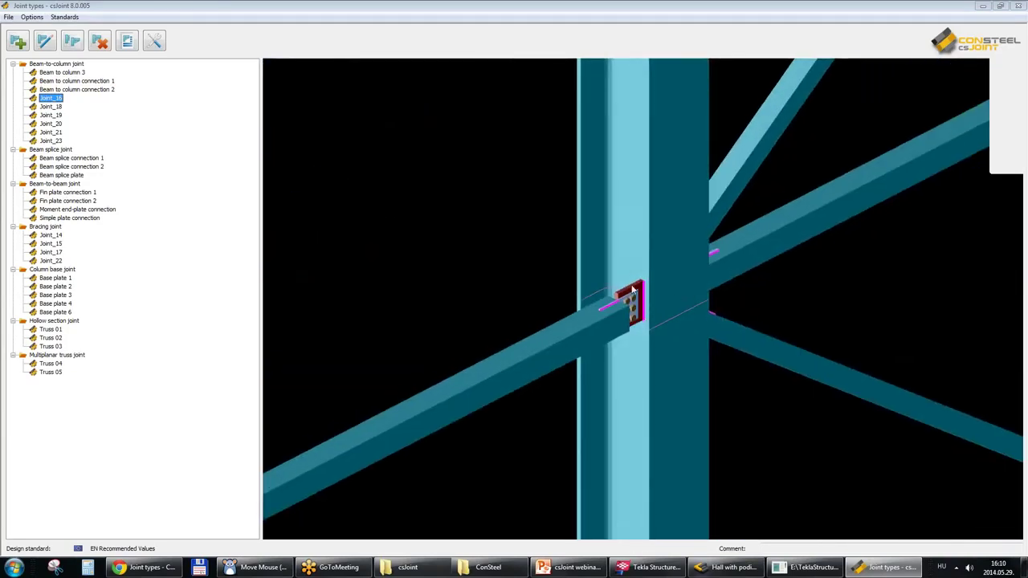
# Inspect the beam-to-column models Joint_18 and Joint_19 from different angles.
pyautogui.press('Down')
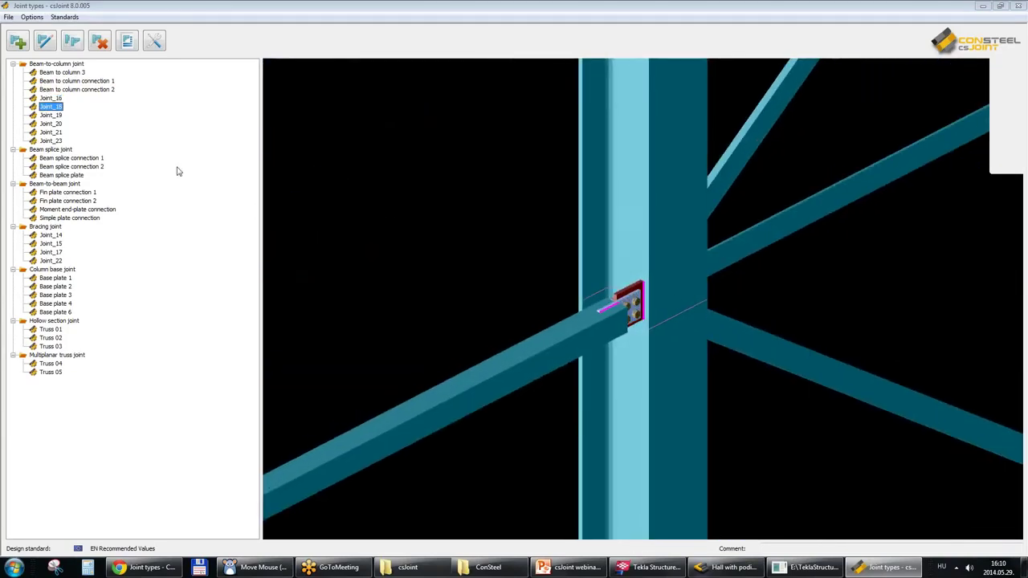
pyautogui.moveTo(622, 340); pyautogui.dragTo(438, 312, button='middle')
pyautogui.moveTo(526, 281); pyautogui.dragTo(310, 201, button='middle')
pyautogui.press('Down')
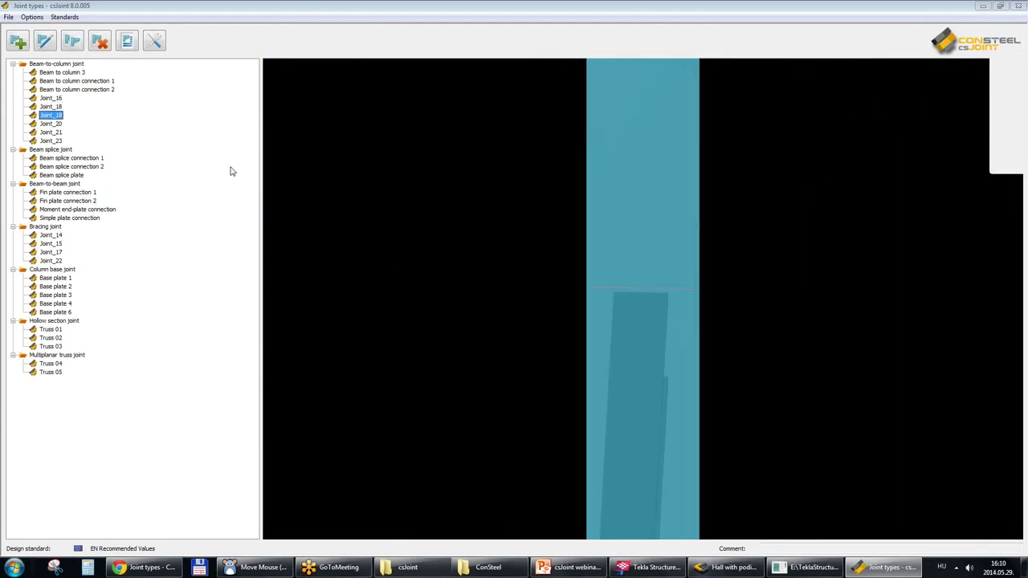
pyautogui.moveTo(720, 305); pyautogui.dragTo(592, 266, button='middle')
# Examine the remaining beam-to-column models Joint_20, Joint_21 and Joint_23, viewing the gusset plate and bolted connections from several sides.
pyautogui.press('Down')
pyautogui.press('Down')
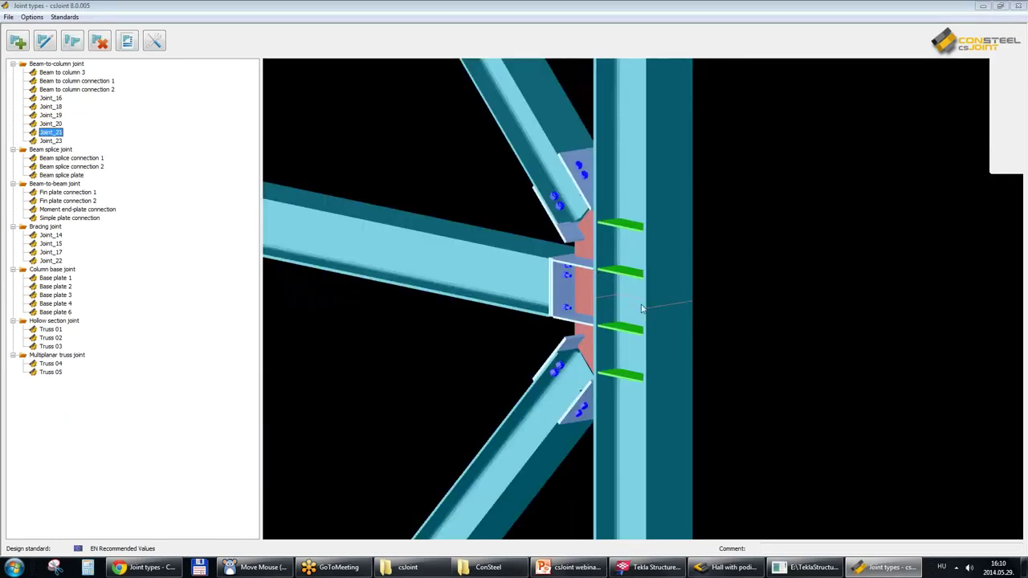
pyautogui.moveTo(635, 318); pyautogui.dragTo(826, 305, button='middle')
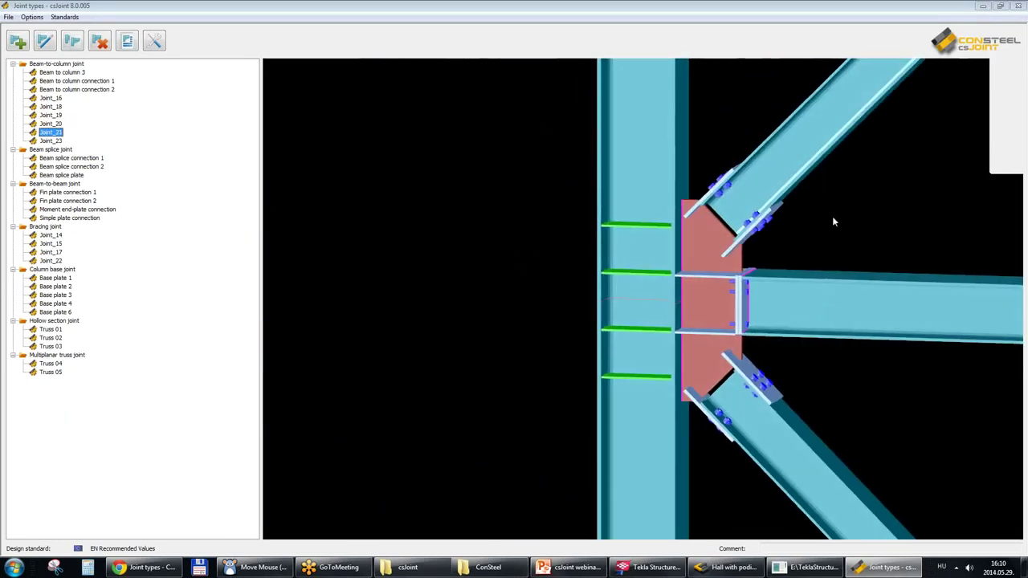
pyautogui.moveTo(775, 232); pyautogui.dragTo(750, 269, button='middle')
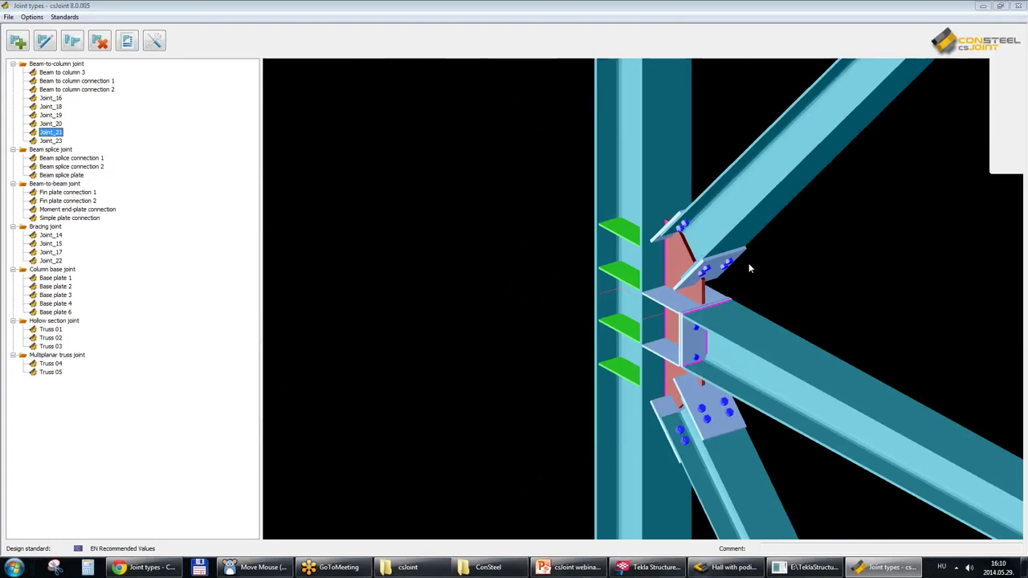
pyautogui.moveTo(757, 310); pyautogui.dragTo(787, 334, button='middle')
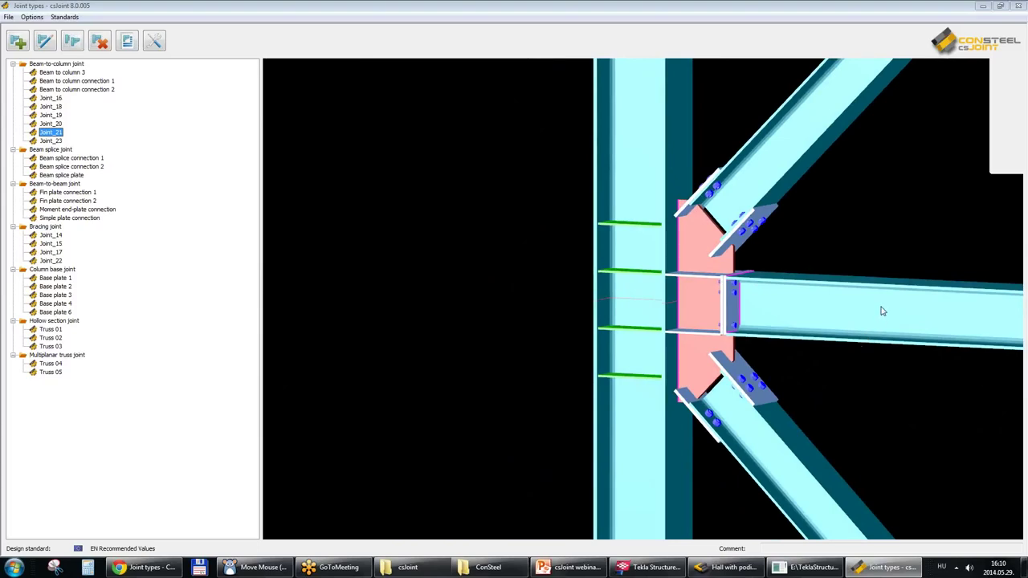
pyautogui.moveTo(879, 307); pyautogui.dragTo(874, 330, button='middle')
pyautogui.moveTo(758, 342)
pyautogui.mouseDown(button='middle')
pyautogui.moveTo(760, 370)
pyautogui.moveTo(718, 298)
pyautogui.moveTo(803, 351)
pyautogui.moveTo(727, 361)
pyautogui.moveTo(757, 361)
pyautogui.moveTo(750, 356)
pyautogui.mouseUp(button='middle')
pyautogui.press('Down')
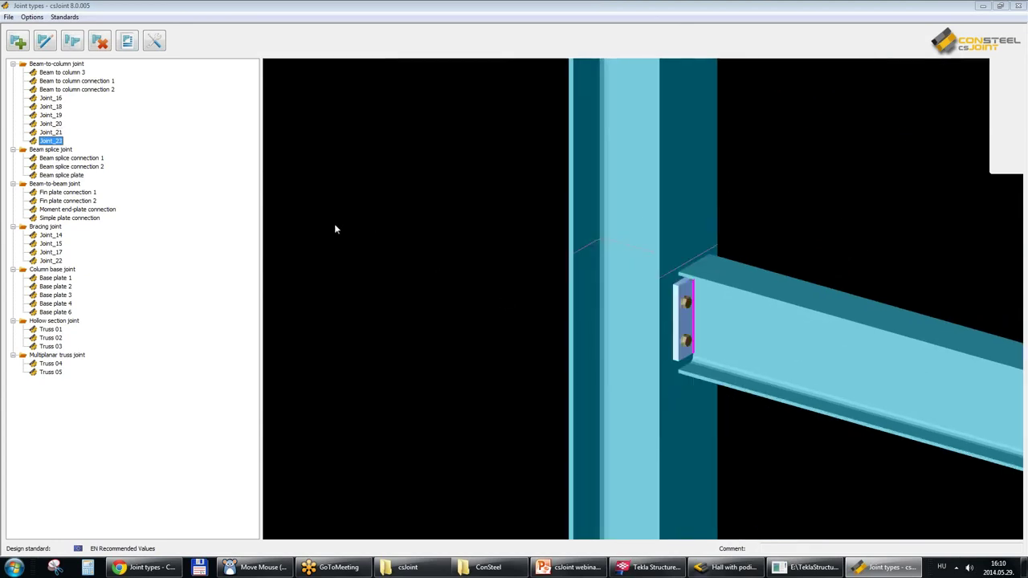
pyautogui.moveTo(729, 310); pyautogui.dragTo(708, 269, button='middle')
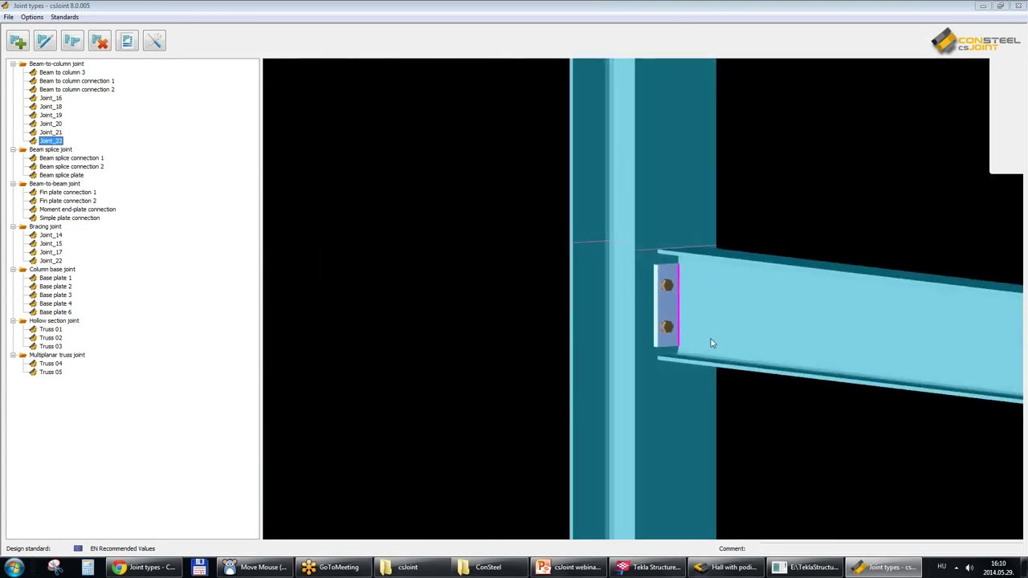
# Preview the beam splice joints: Beam splice connection 1, Beam splice connection 2 and Beam splice plate.
pyautogui.click(53, 157)
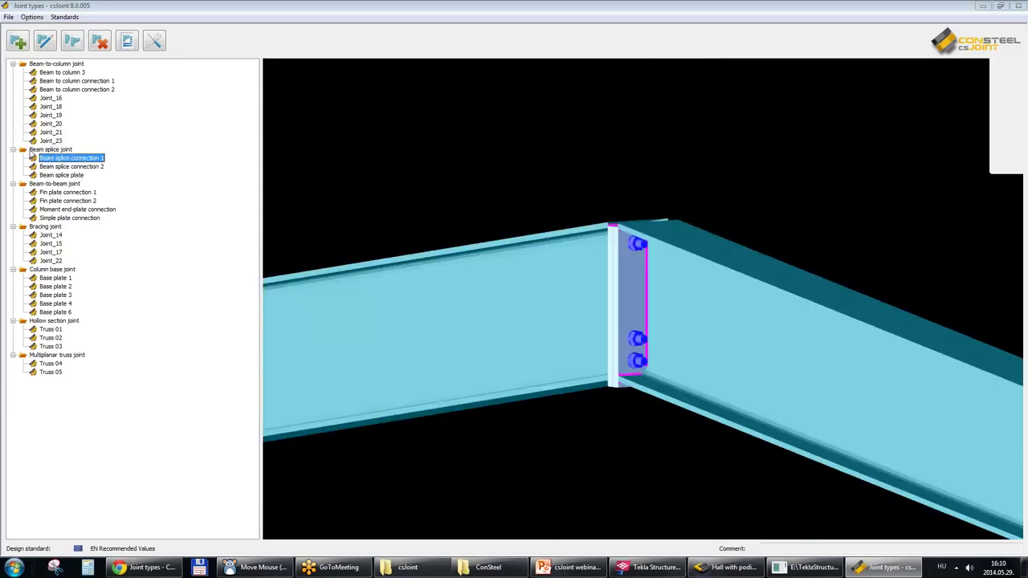
pyautogui.moveTo(762, 332)
pyautogui.mouseDown(button='middle')
pyautogui.moveTo(739, 338)
pyautogui.moveTo(802, 329)
pyautogui.moveTo(809, 291)
pyautogui.moveTo(806, 362)
pyautogui.mouseUp(button='middle')
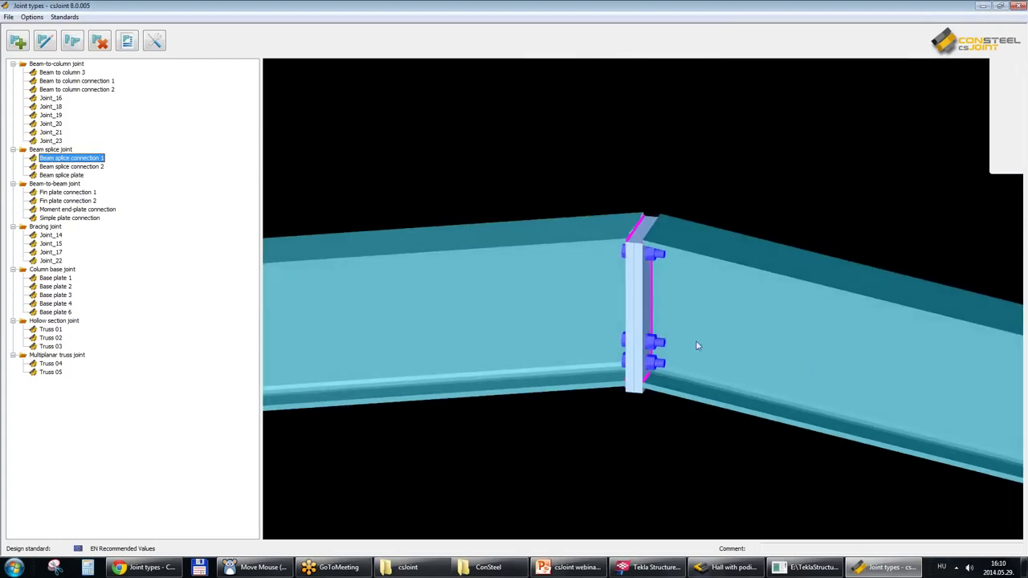
pyautogui.click(88, 167)
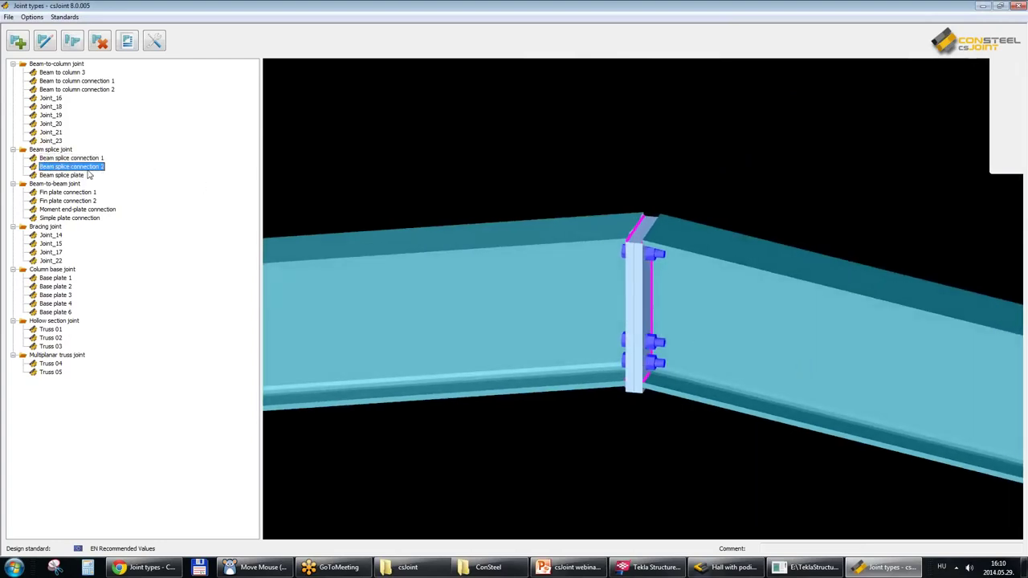
pyautogui.click(81, 175)
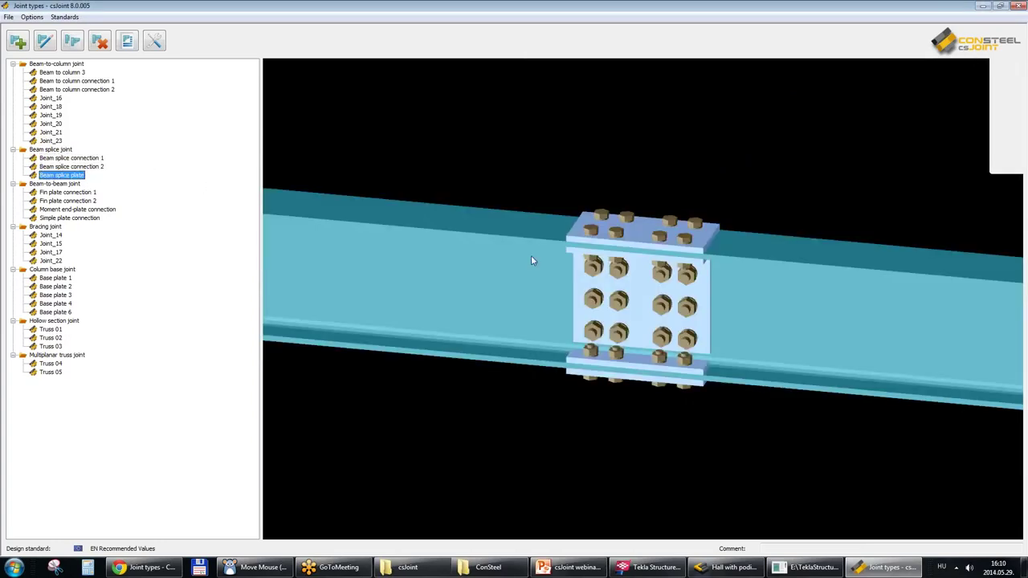
pyautogui.click(88, 166)
pyautogui.click(91, 173)
pyautogui.moveTo(745, 307); pyautogui.dragTo(582, 344)
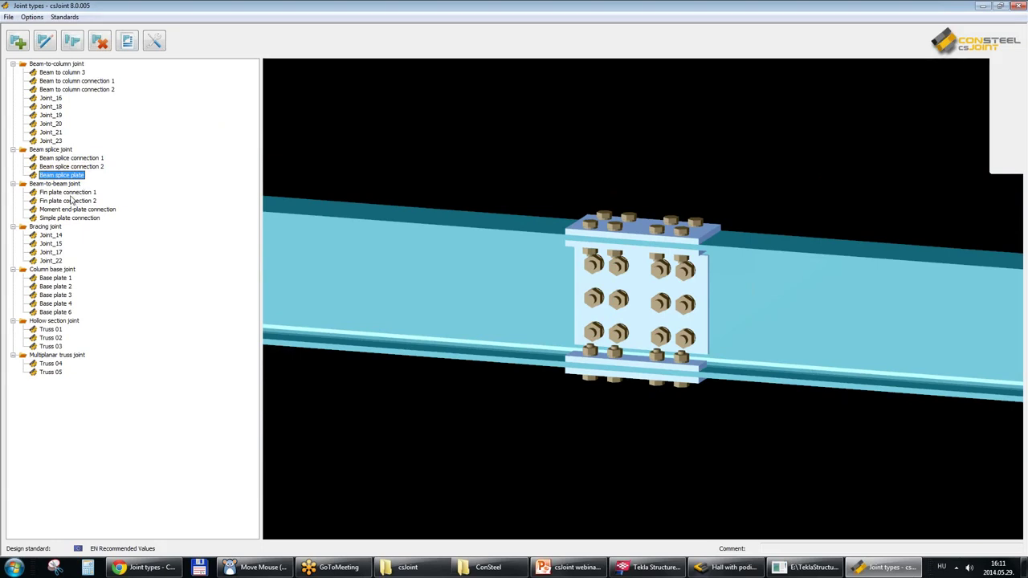
# Preview the beam-to-beam joints: both fin plate connections, the simple plate connection and the moment end-plate connection.
pyautogui.click(71, 193)
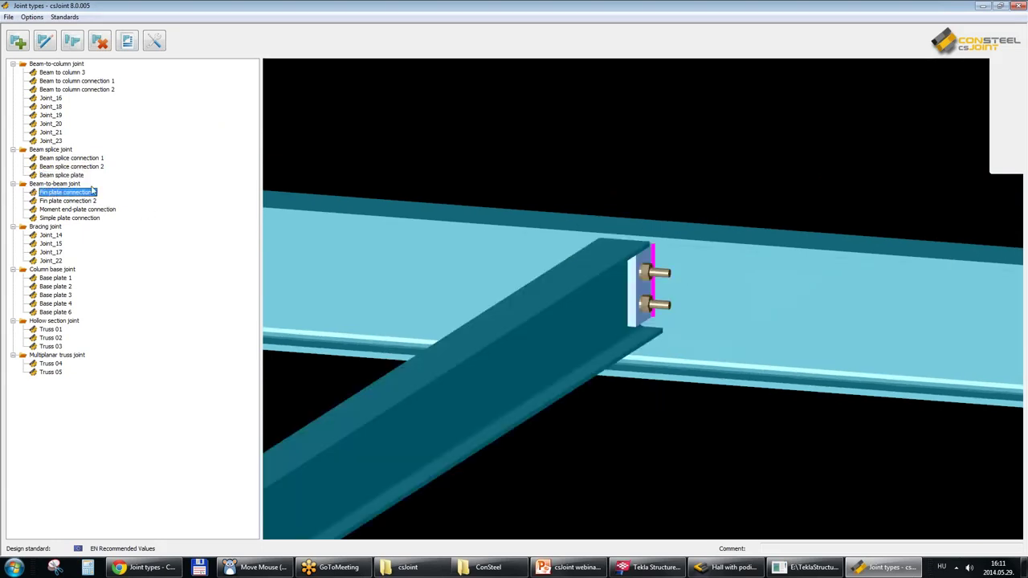
pyautogui.moveTo(685, 318); pyautogui.dragTo(309, 227)
pyautogui.press('Down')
pyautogui.click(73, 218)
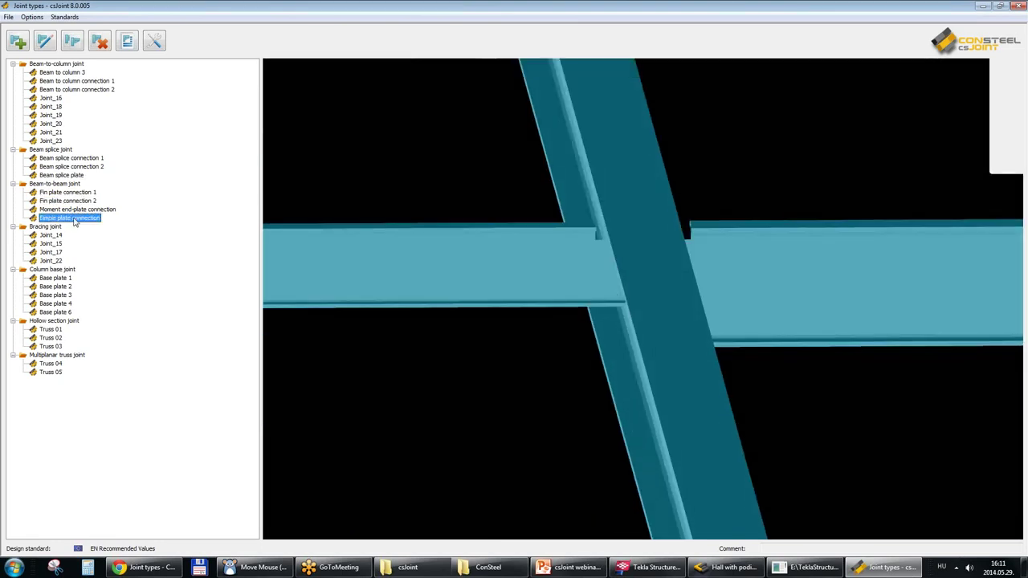
pyautogui.moveTo(688, 375); pyautogui.dragTo(700, 351)
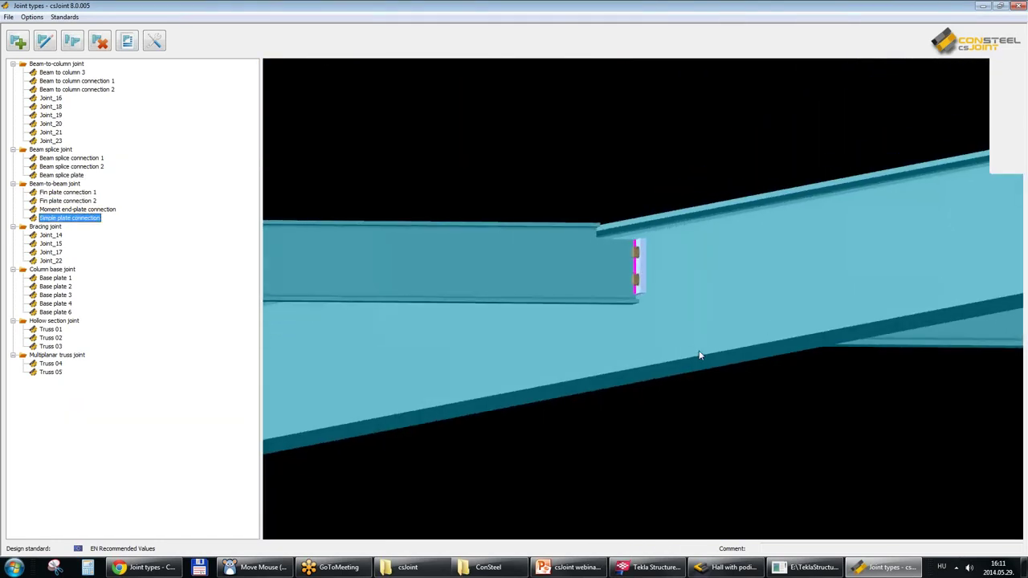
pyautogui.click(85, 210)
pyautogui.moveTo(572, 348); pyautogui.dragTo(609, 371)
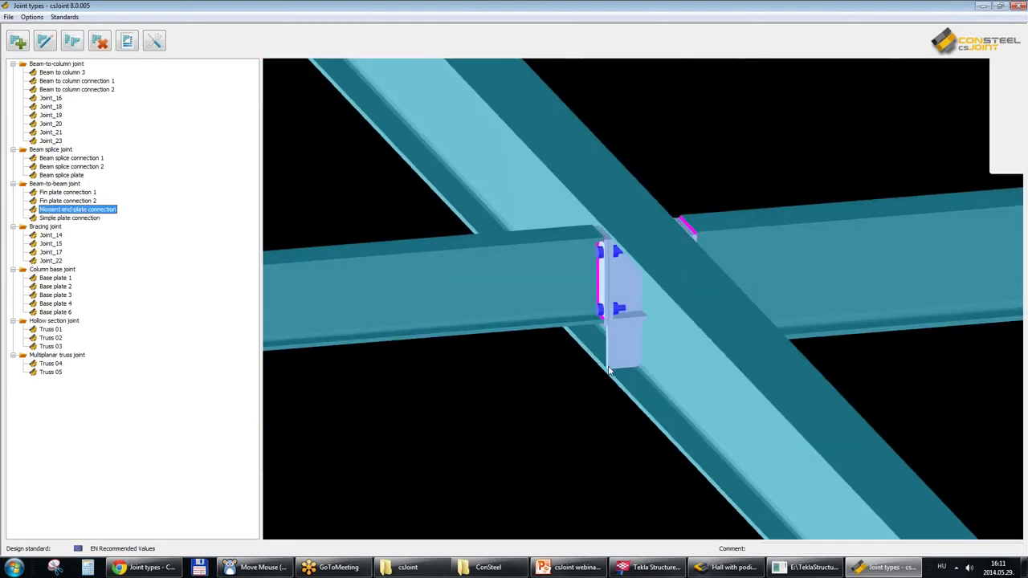
# Examine the bracing joints Joint_14, Joint_15, Joint_17 and Joint_22, viewing their gusset plate connections from several angles.
pyautogui.click(51, 234)
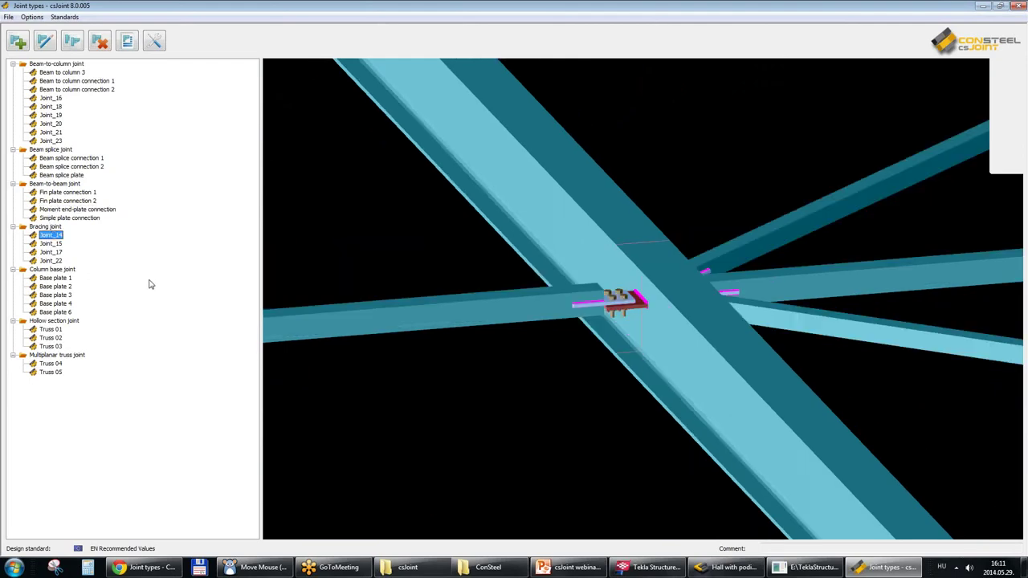
pyautogui.moveTo(533, 280); pyautogui.dragTo(510, 280)
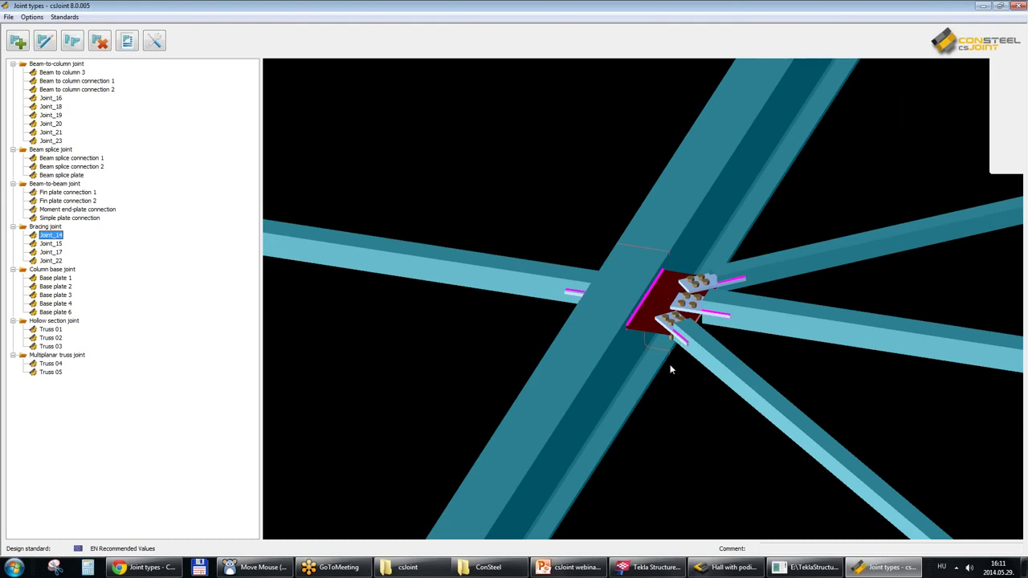
pyautogui.moveTo(631, 374); pyautogui.dragTo(605, 376)
pyautogui.moveTo(643, 335); pyautogui.dragTo(659, 351)
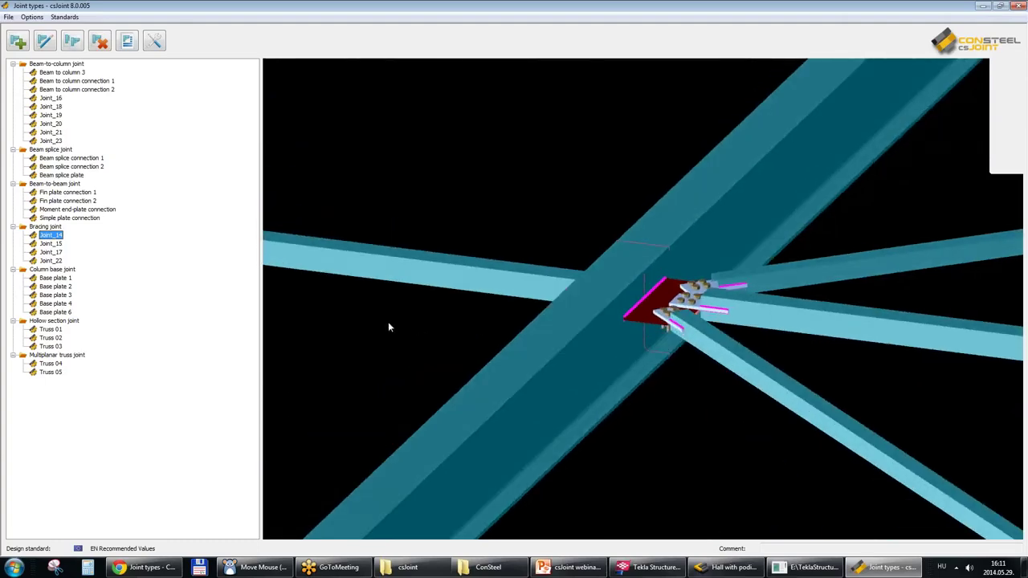
pyautogui.press('Down')
pyautogui.press('Down')
pyautogui.moveTo(639, 357); pyautogui.dragTo(653, 385)
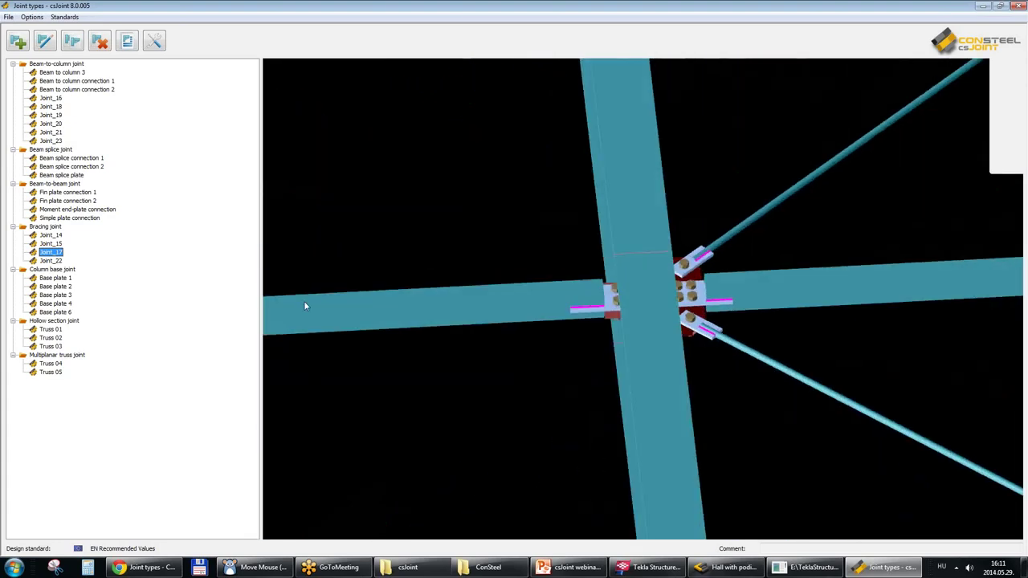
pyautogui.press('Down')
pyautogui.moveTo(641, 338); pyautogui.dragTo(608, 311, button='middle')
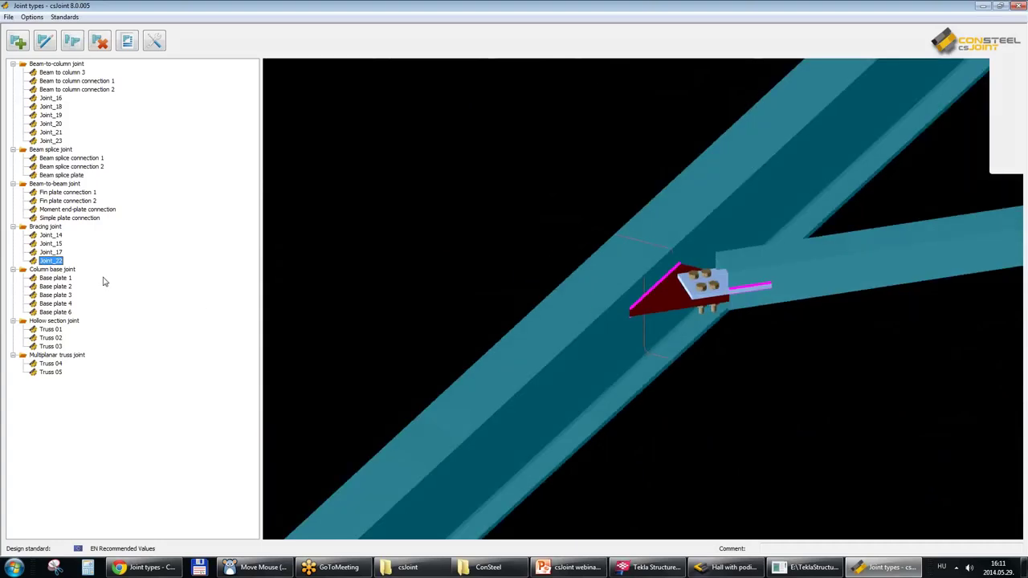
# Preview the column base joints Base plate 1 through Base plate 4, viewing the anchors and foundation block.
pyautogui.click(62, 278)
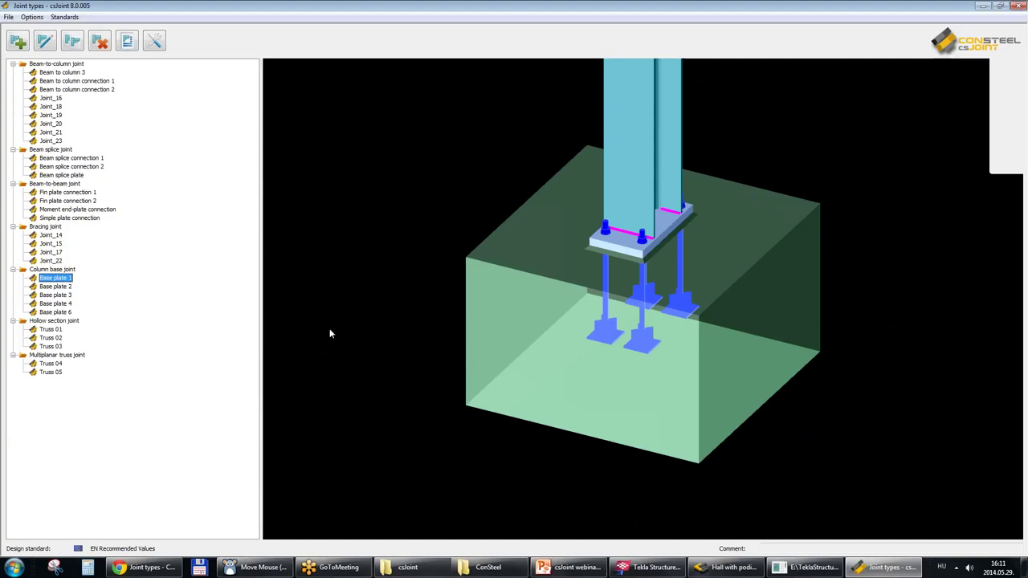
pyautogui.moveTo(771, 279); pyautogui.dragTo(648, 289)
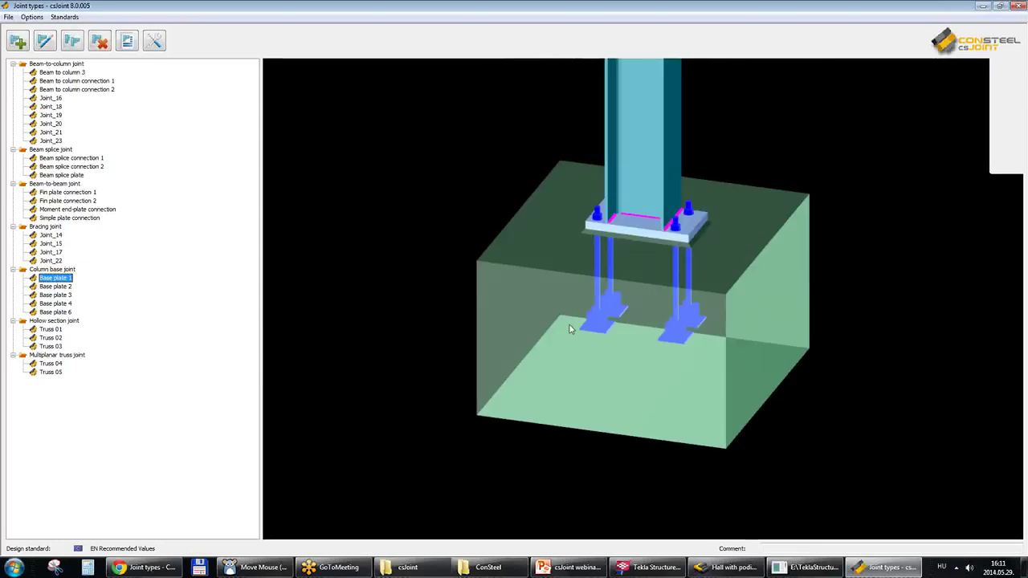
pyautogui.press('Down')
pyautogui.moveTo(708, 252); pyautogui.dragTo(649, 277)
pyautogui.press('Down')
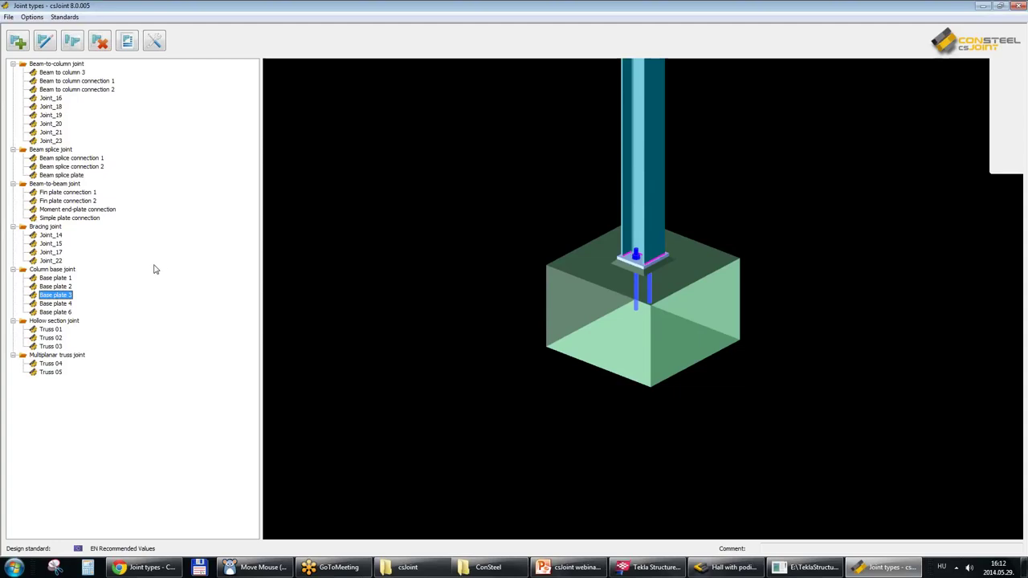
pyautogui.press('Down')
# Preview the hollow section joints Truss 01, Truss 02 and Truss 03 in the 3D view.
pyautogui.click(65, 329)
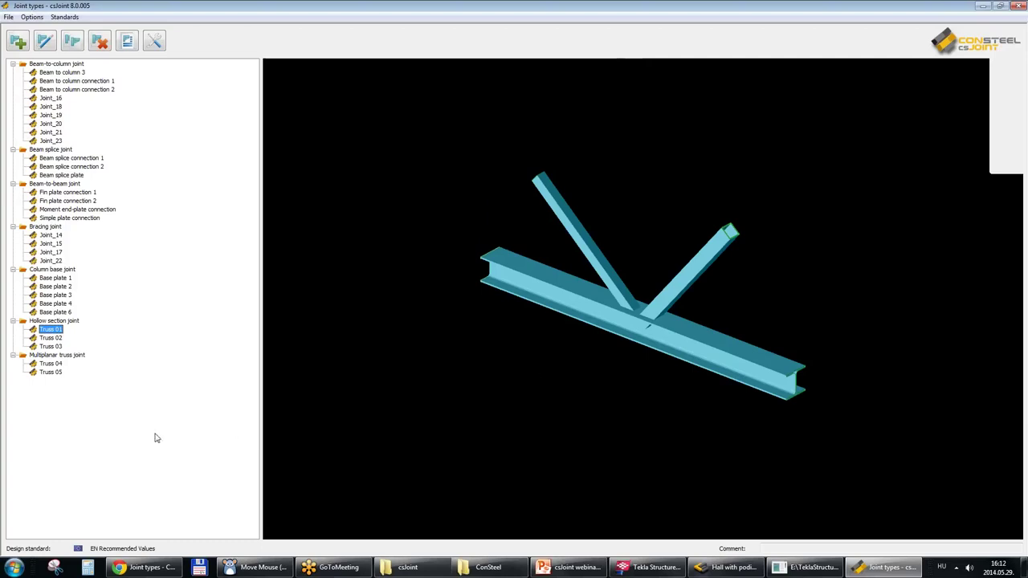
pyautogui.click(50, 338)
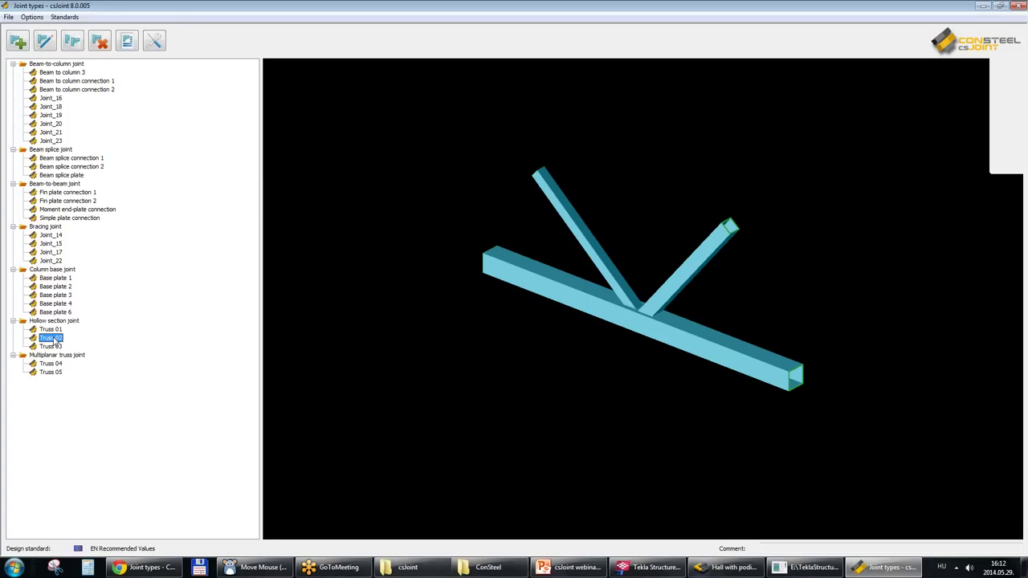
pyautogui.click(50, 346)
pyautogui.moveTo(576, 265); pyautogui.dragTo(688, 233, button='middle')
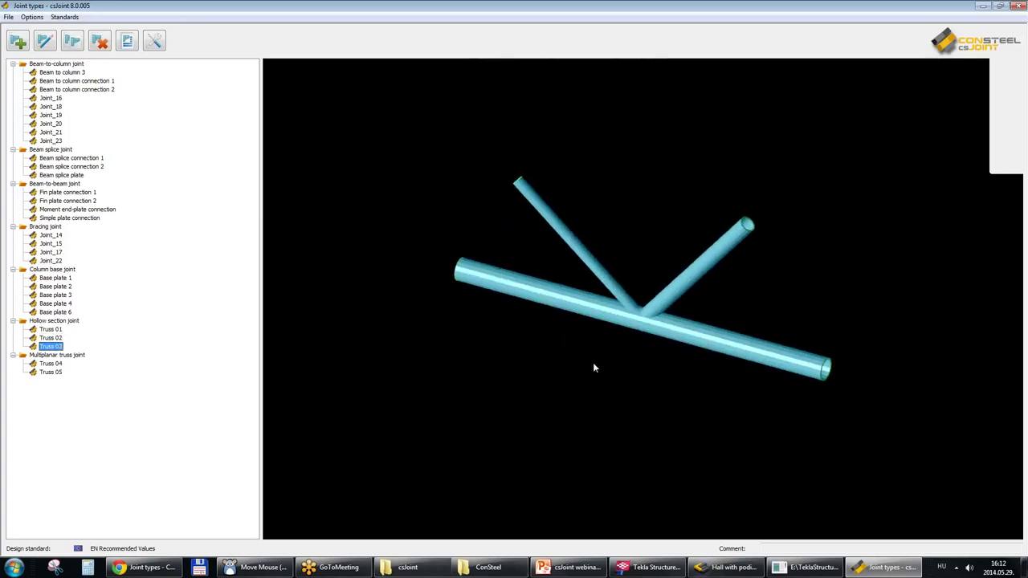
# Preview the multiplanar truss joints Truss 04 and Truss 05, viewing the Truss 05 tubular connection from several angles.
pyautogui.click(53, 364)
pyautogui.moveTo(718, 348); pyautogui.dragTo(706, 319, button='middle')
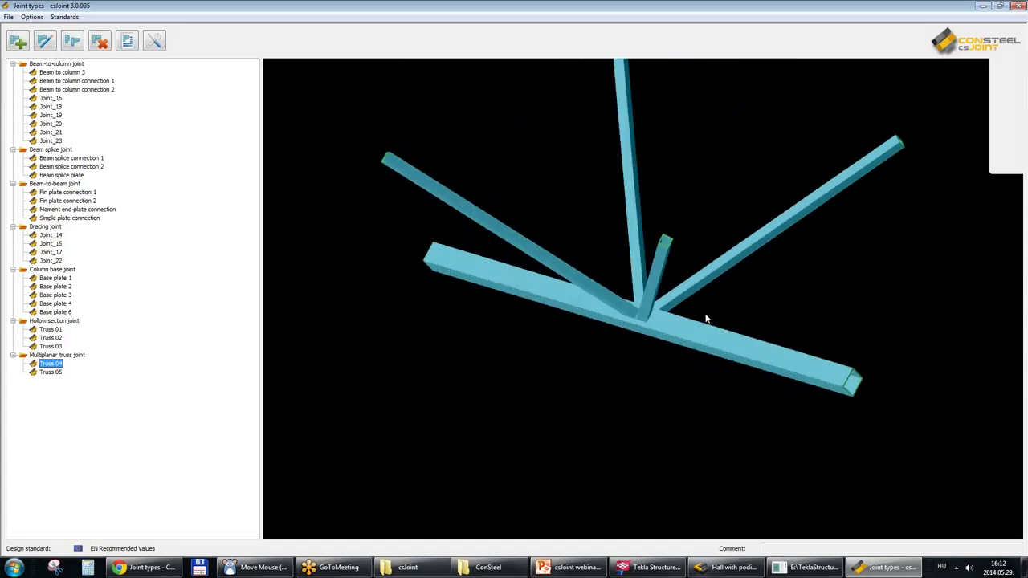
pyautogui.click(54, 373)
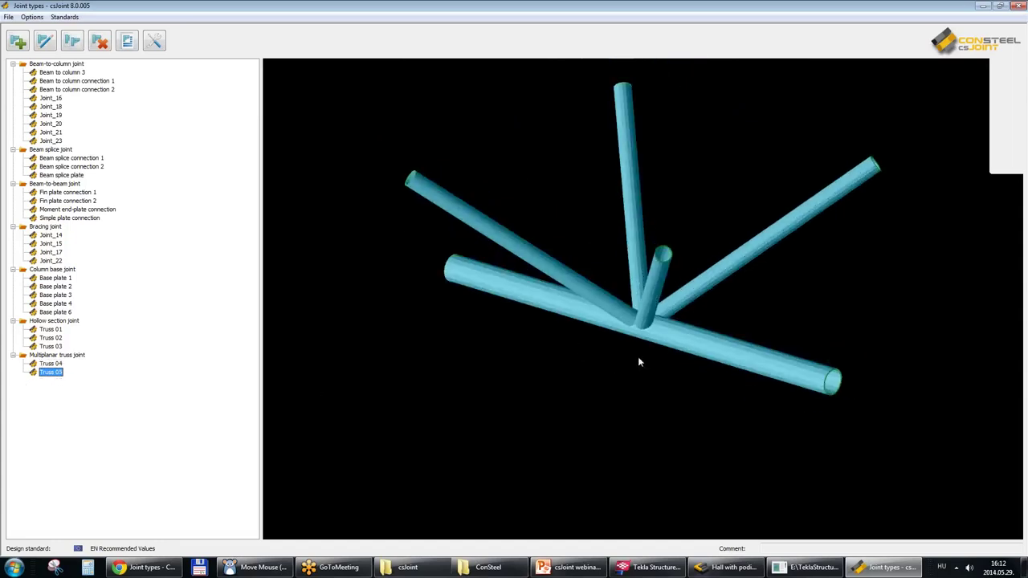
pyautogui.click(50, 364)
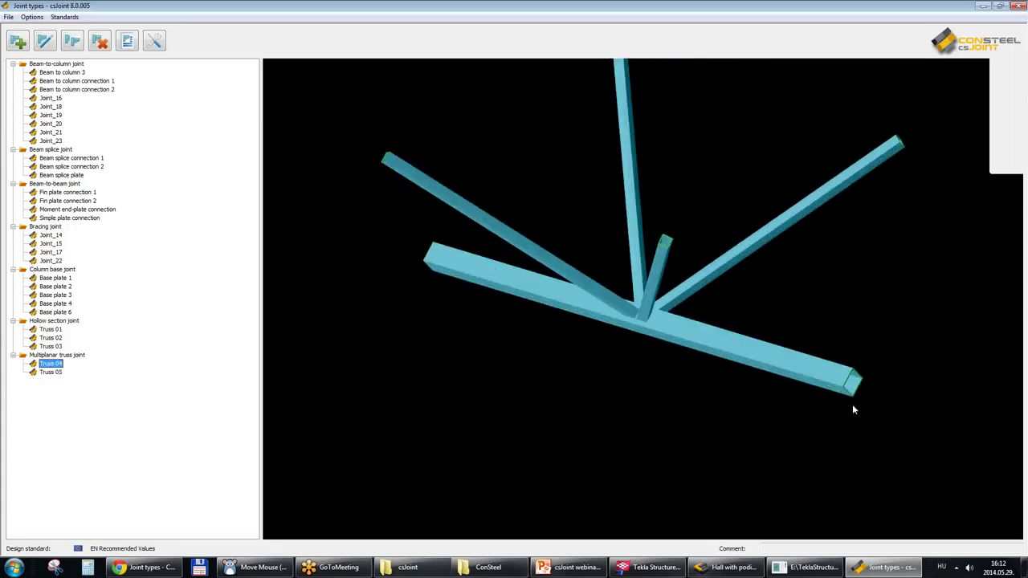
pyautogui.click(55, 372)
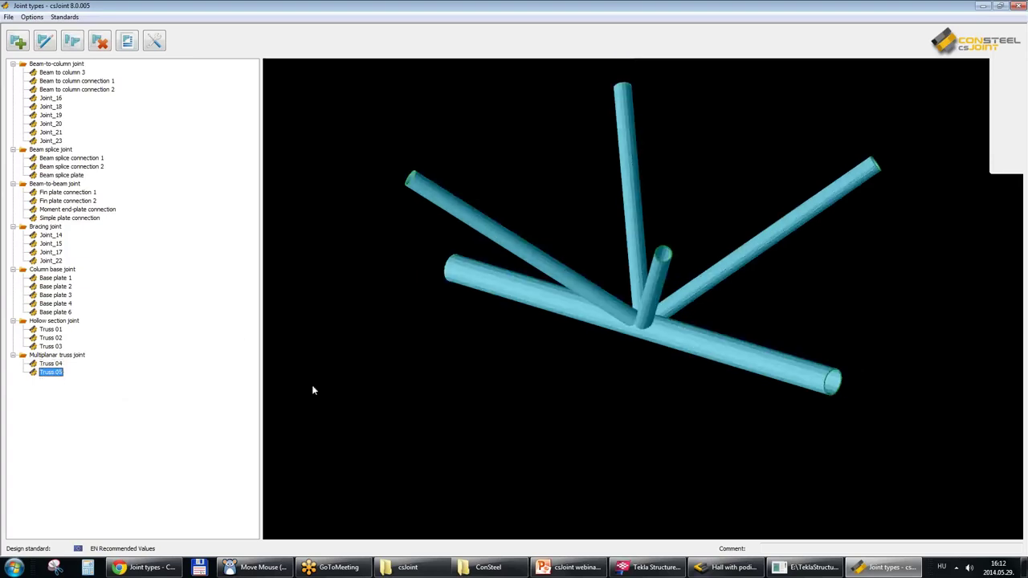
pyautogui.moveTo(669, 330); pyautogui.dragTo(691, 345, button='middle')
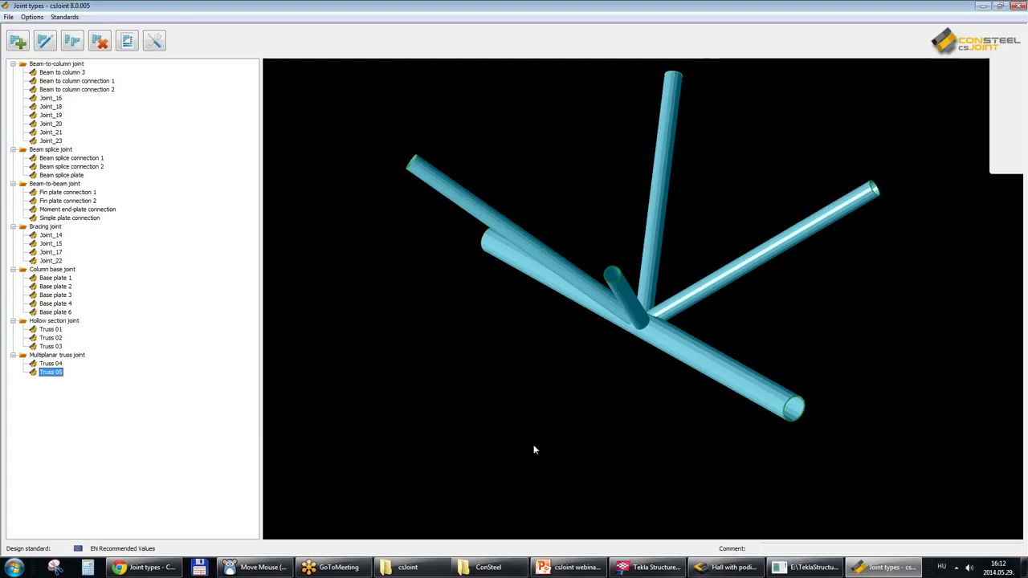
pyautogui.moveTo(632, 343); pyautogui.dragTo(670, 383, button='middle')
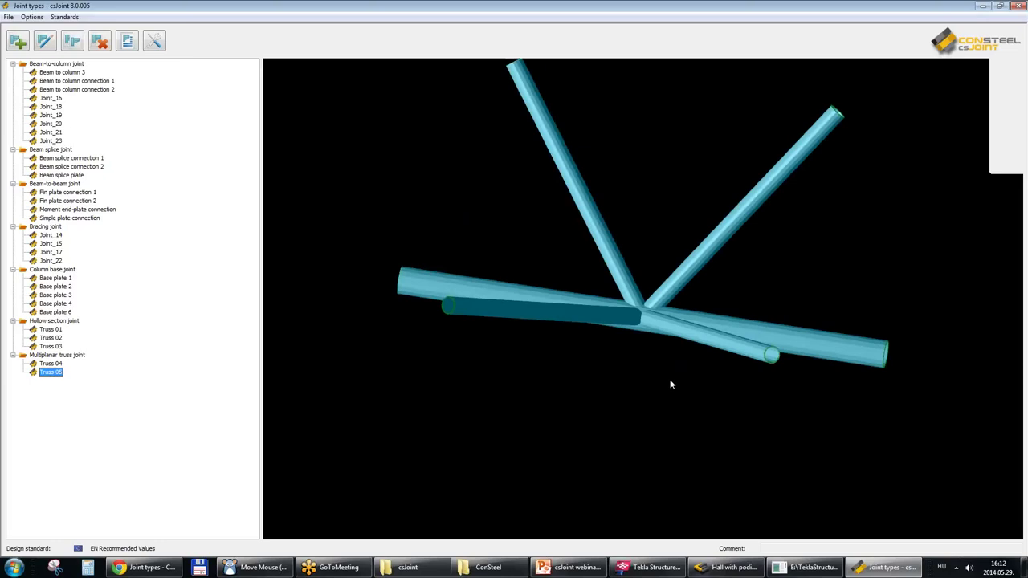
pyautogui.moveTo(679, 357); pyautogui.dragTo(656, 318, button='middle')
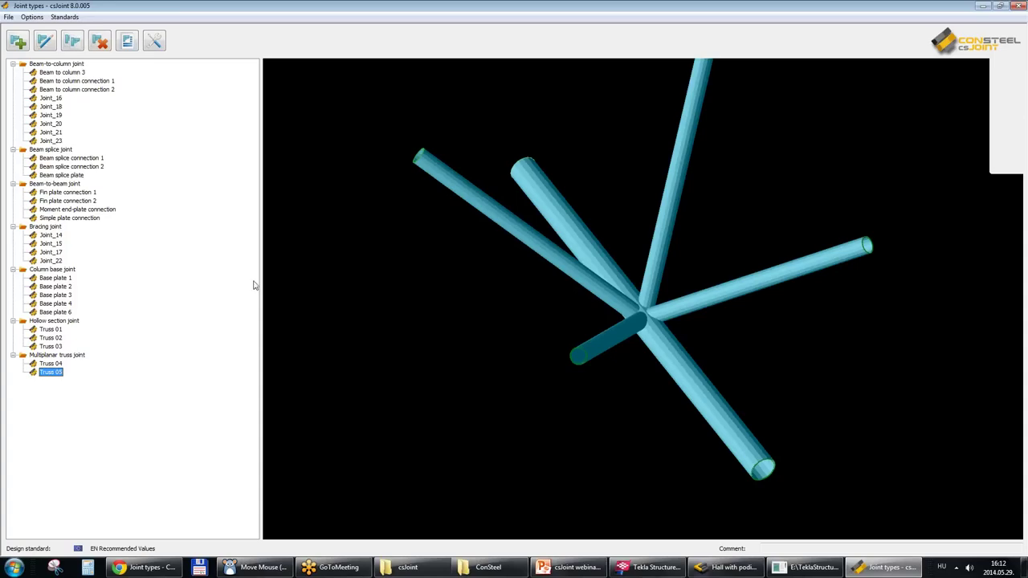
# Start a new joint named Complex Joint with the New default settings and the beam-to-column joint type.
pyautogui.click(18, 40)
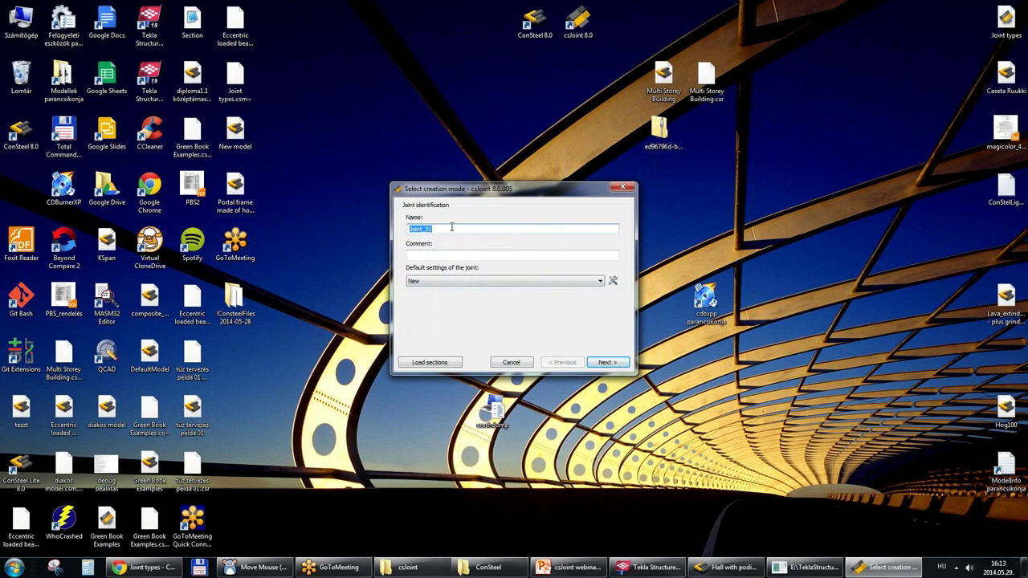
pyautogui.write('Complex')
pyautogui.click(600, 283)
pyautogui.click(600, 285)
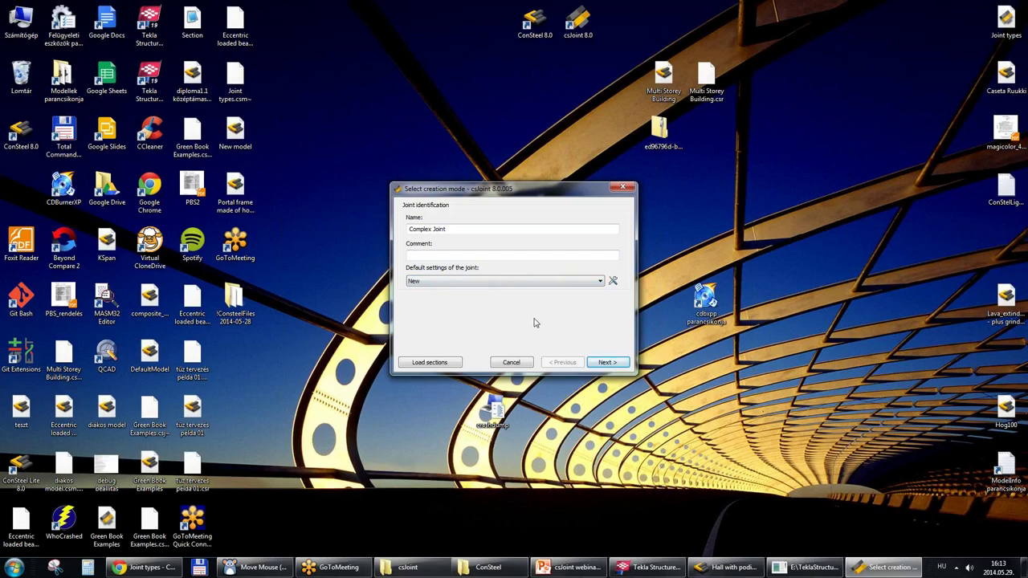
pyautogui.click(607, 363)
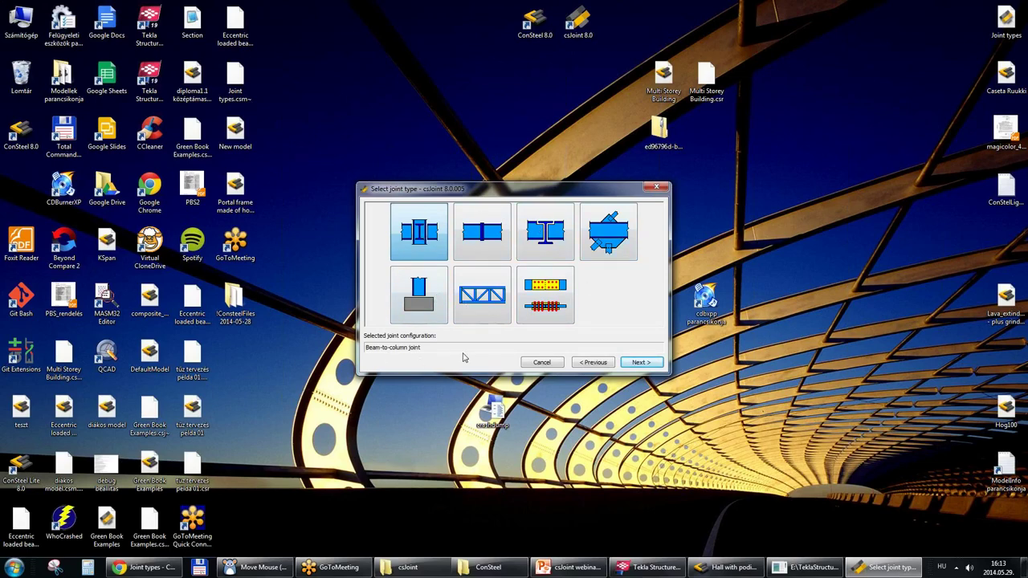
pyautogui.click(651, 361)
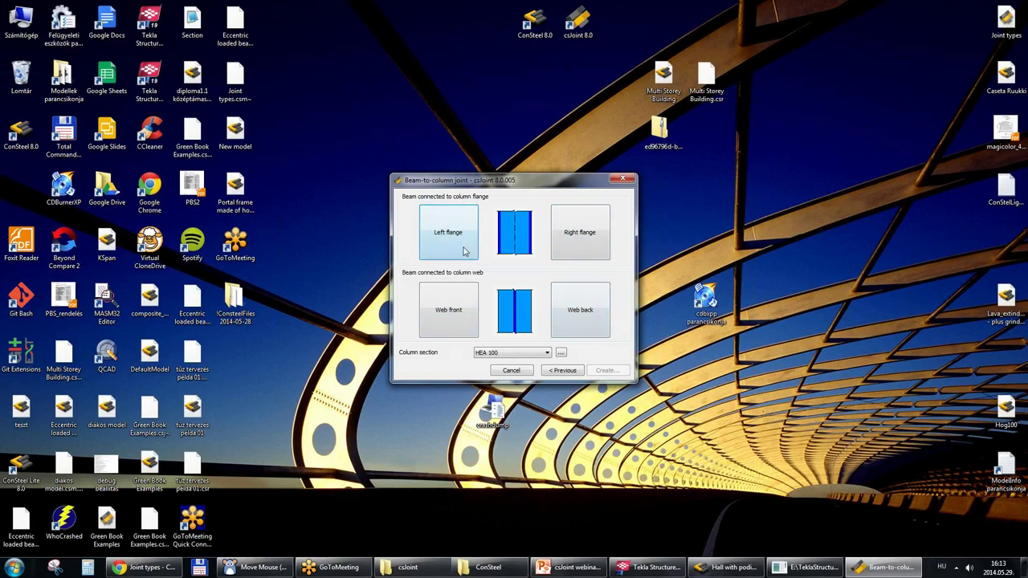
# Assign a moment end-plate connection with an IPE 400 beam to the column's right flange and set the column section to HEA 340.
pyautogui.click(588, 227)
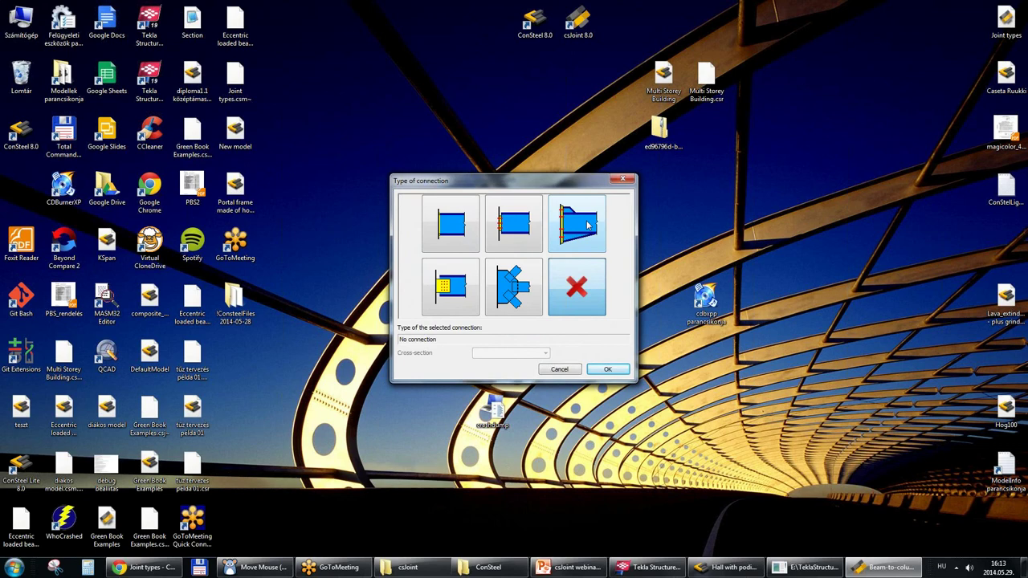
pyautogui.click(583, 227)
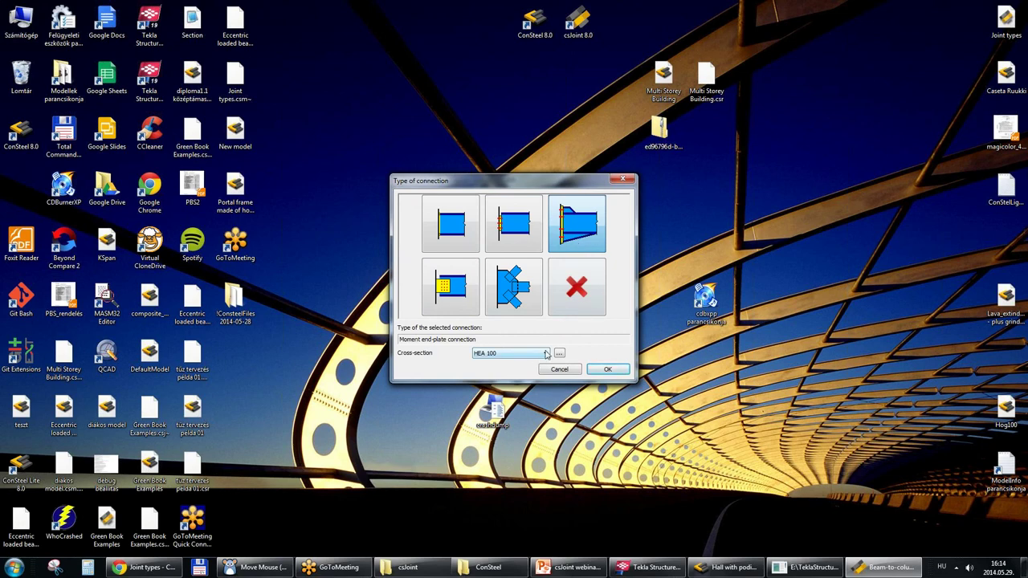
pyautogui.click(545, 353)
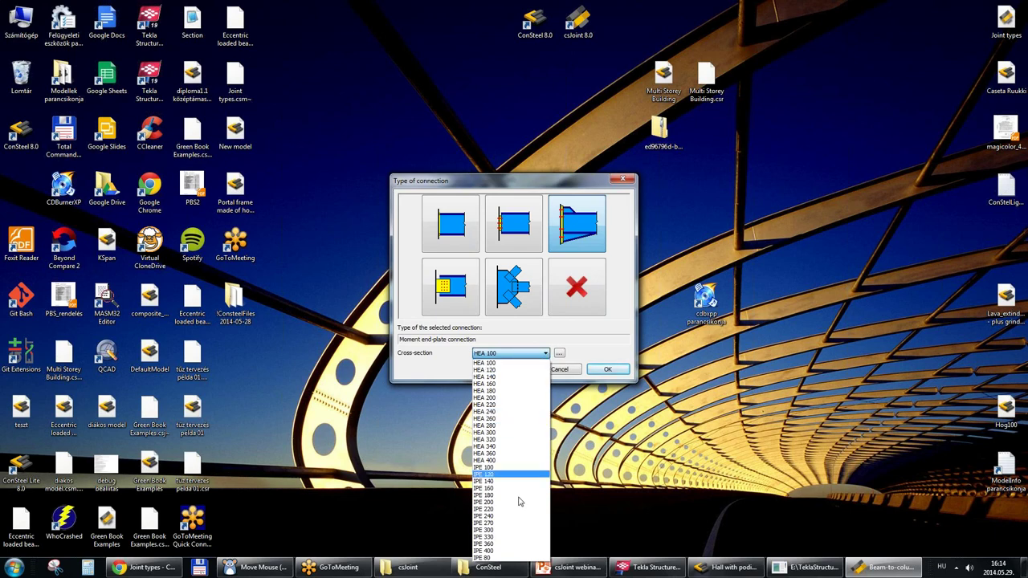
pyautogui.click(499, 551)
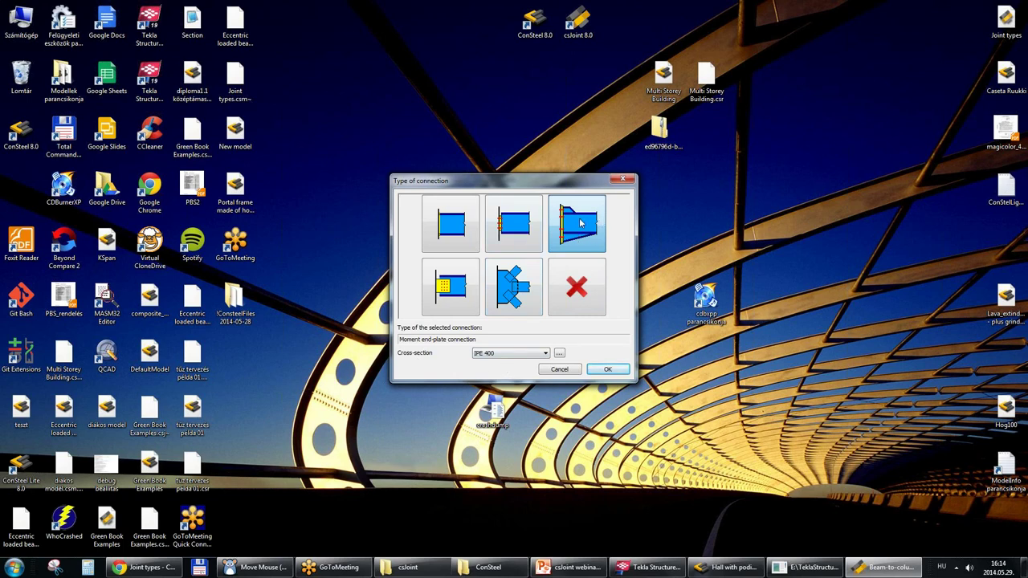
pyautogui.click(608, 370)
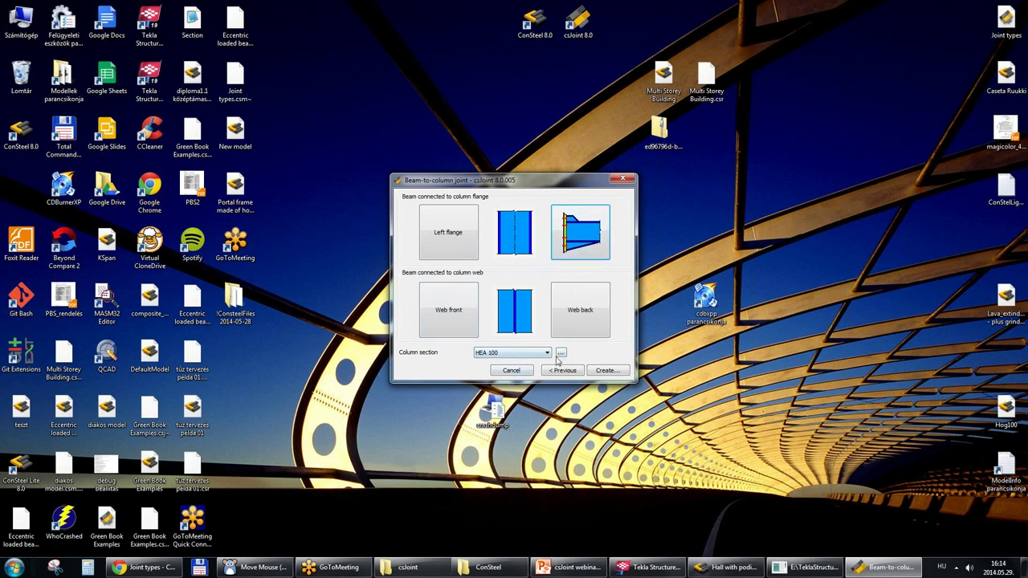
pyautogui.click(547, 354)
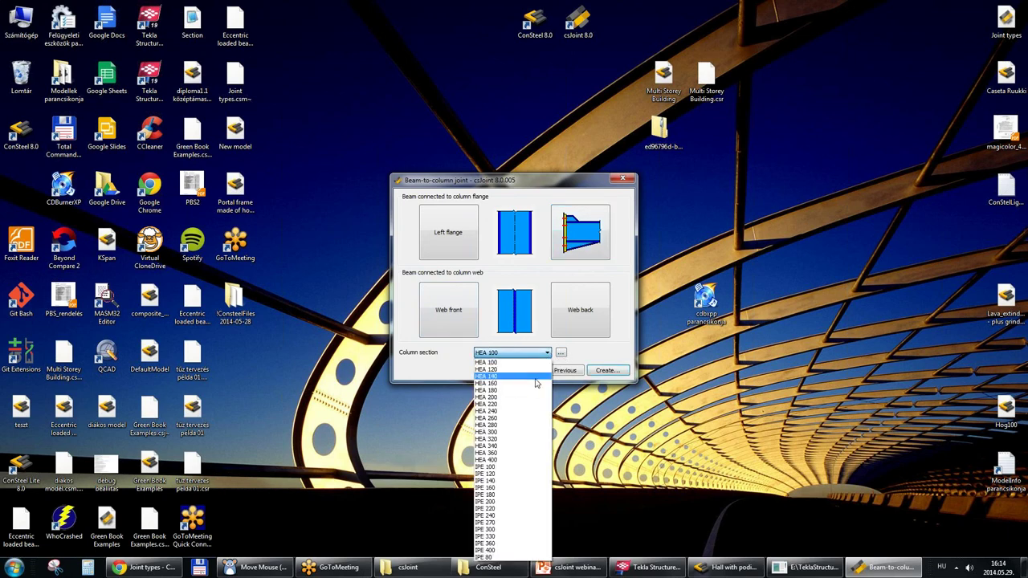
pyautogui.click(492, 446)
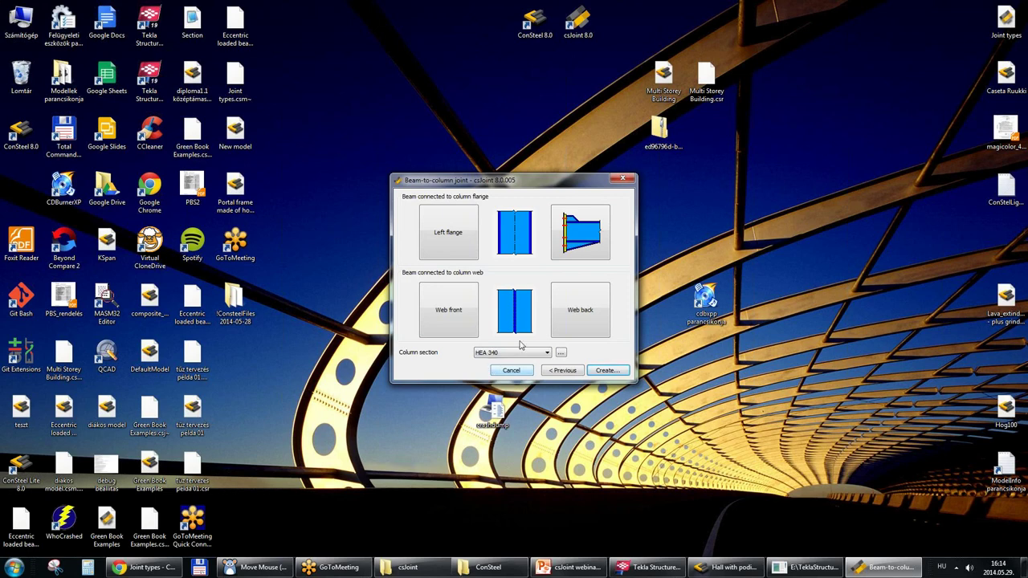
# Assign a web finplate connection with an IPE 300 beam to the column's left flange.
pyautogui.click(441, 231)
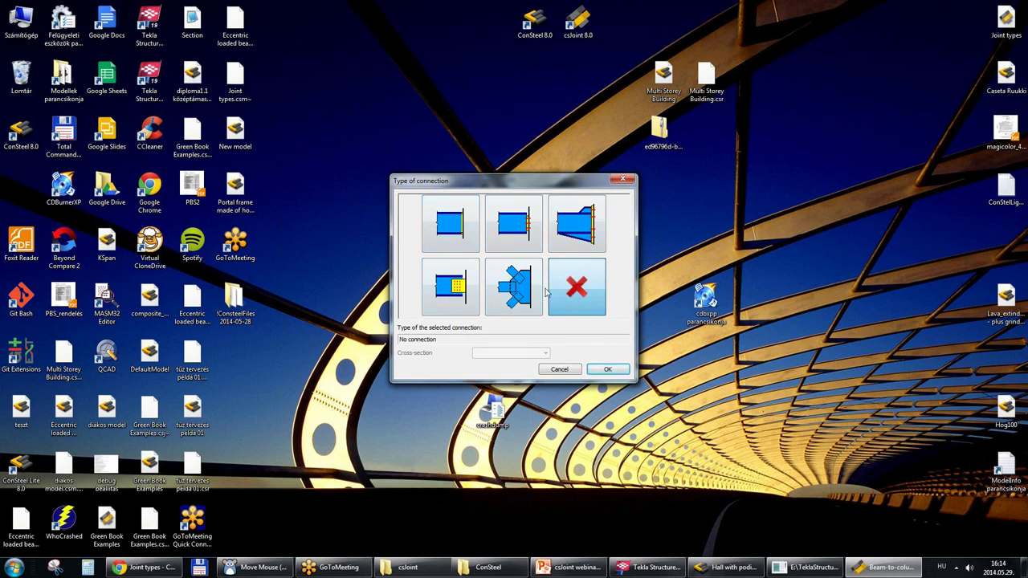
pyautogui.click(454, 287)
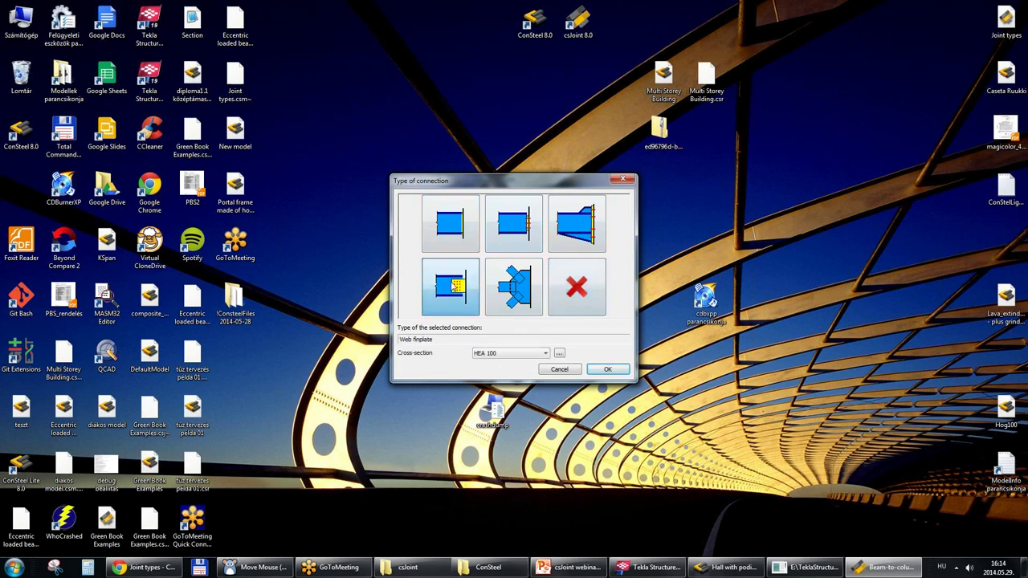
pyautogui.click(544, 354)
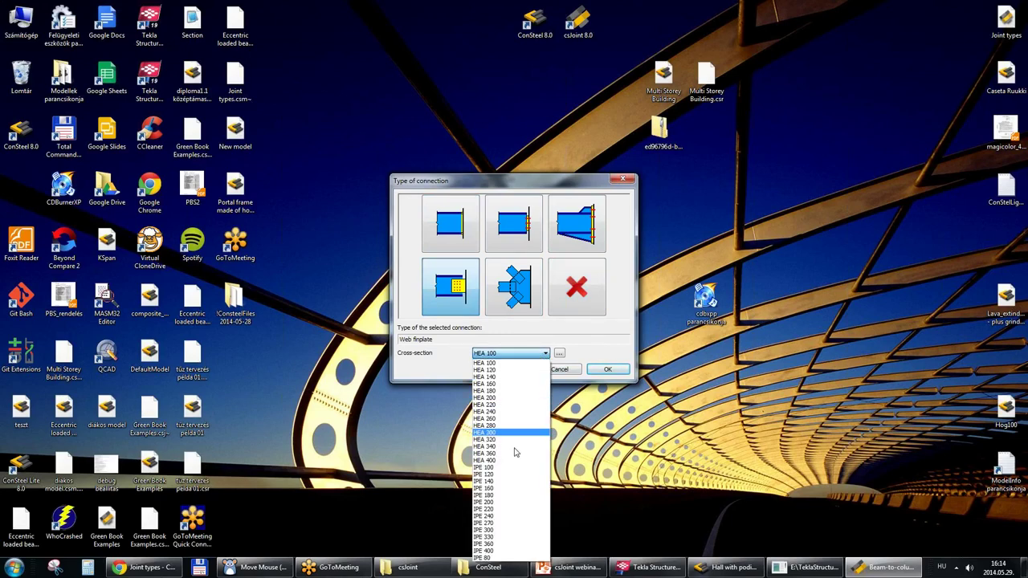
pyautogui.click(505, 527)
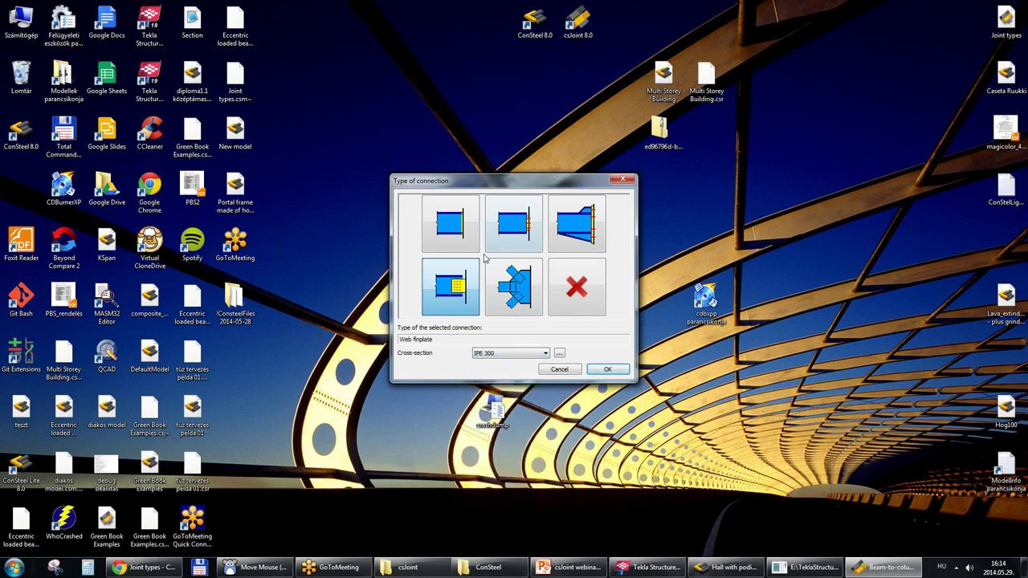
pyautogui.click(614, 368)
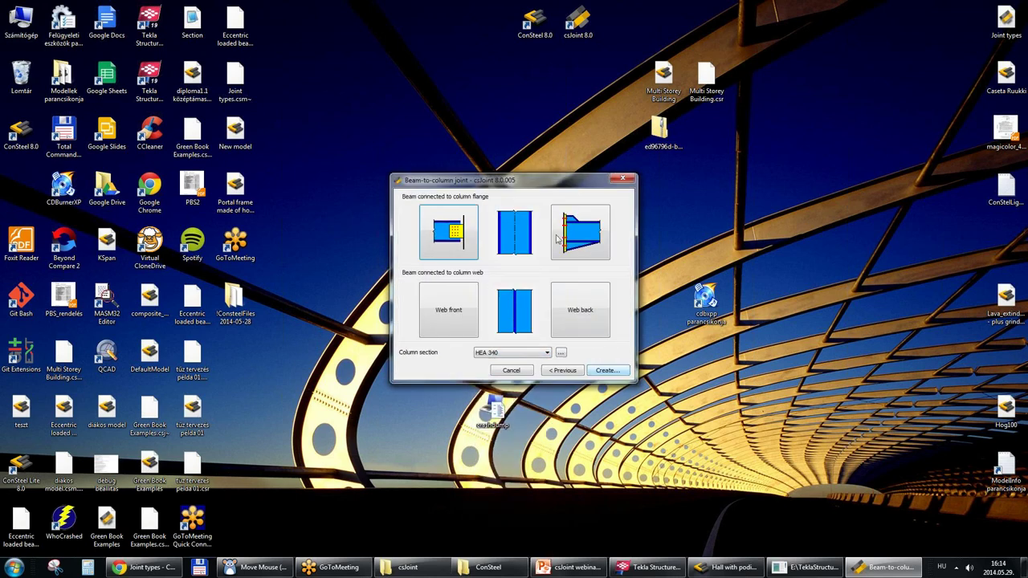
# Assign a gusset plate to the back of the column web, with an SHS 80x4 splice plate connection on its middle edge.
pyautogui.click(584, 313)
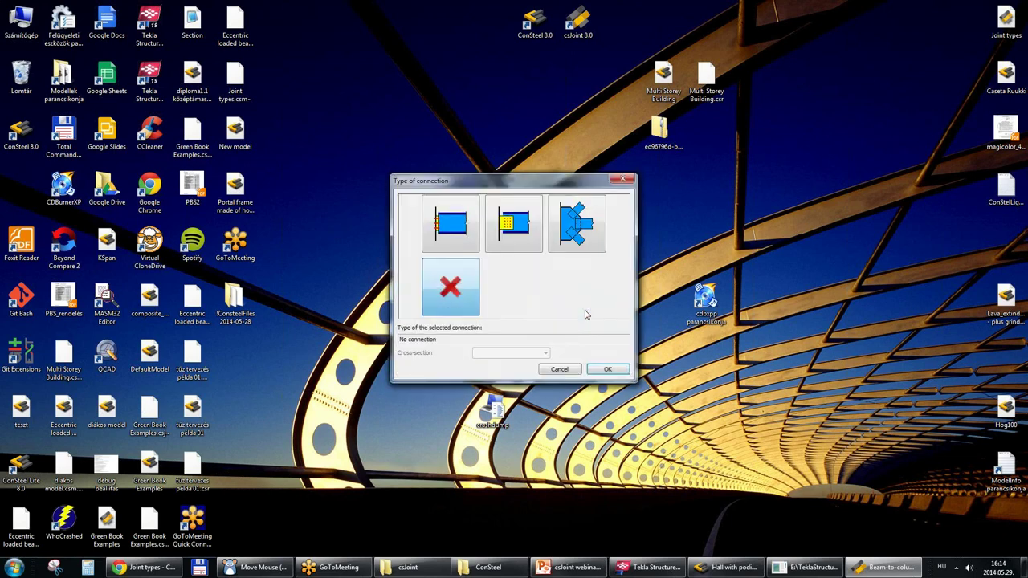
pyautogui.click(569, 226)
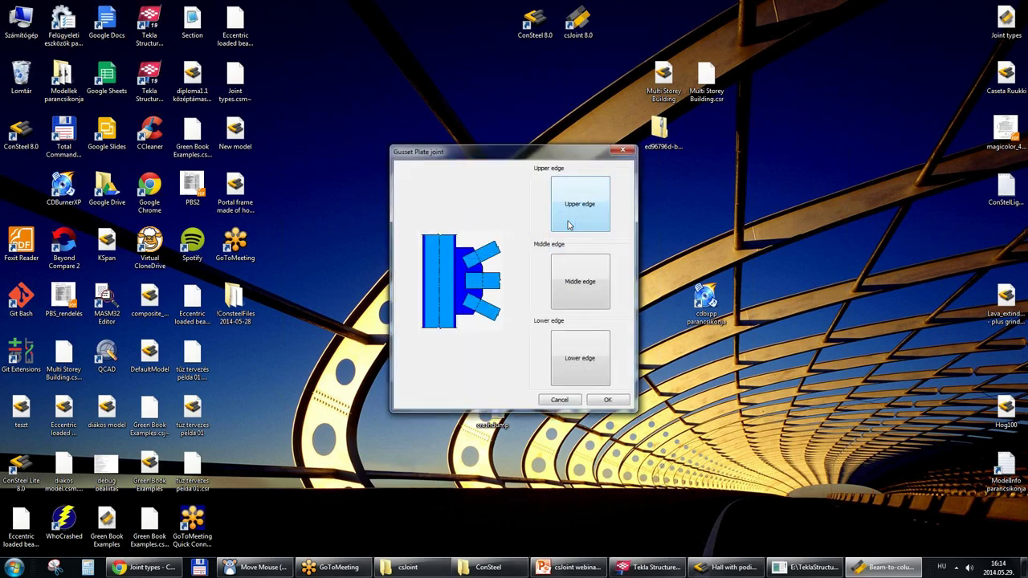
pyautogui.click(567, 283)
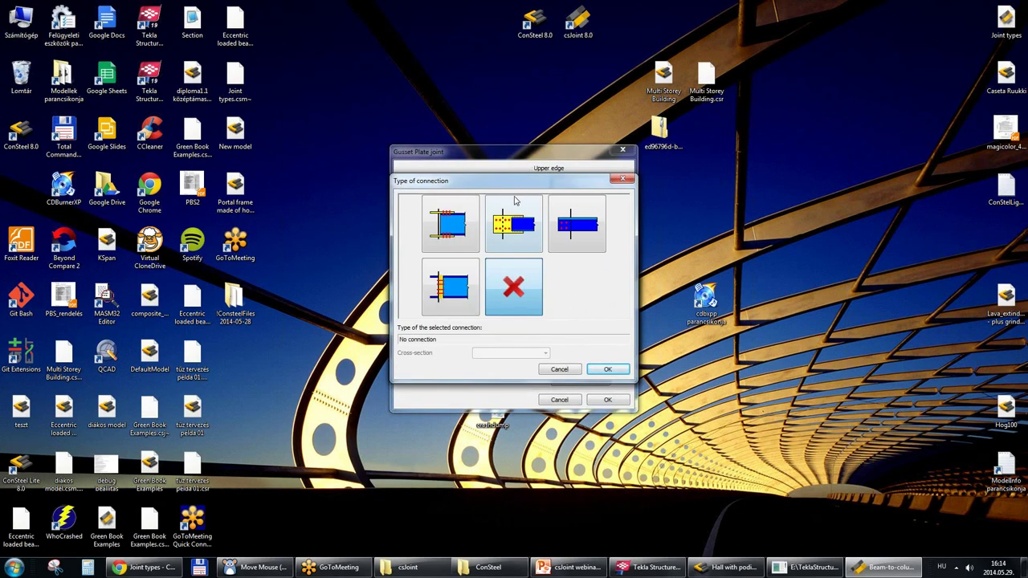
pyautogui.click(510, 230)
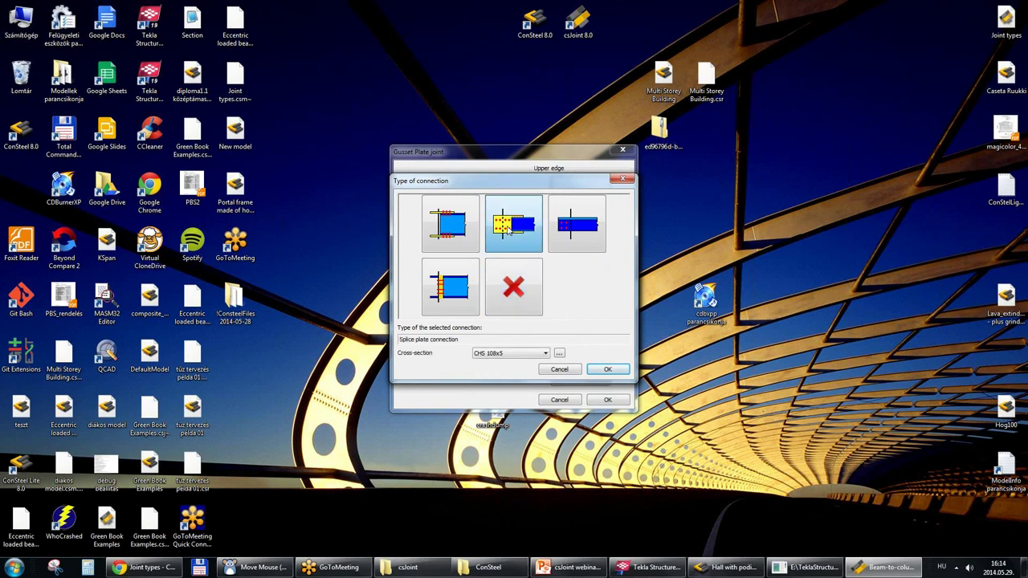
pyautogui.click(544, 354)
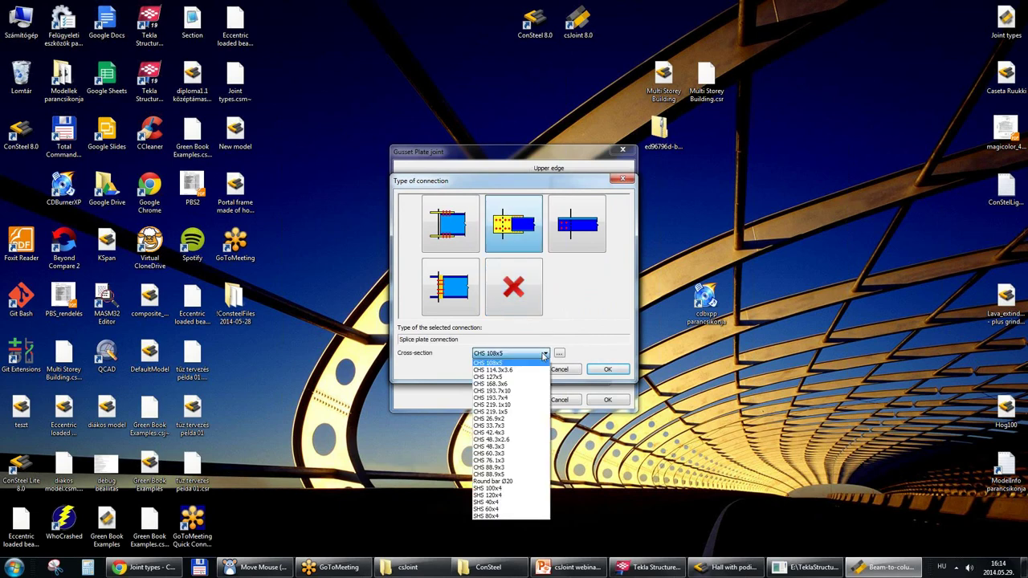
pyautogui.click(496, 517)
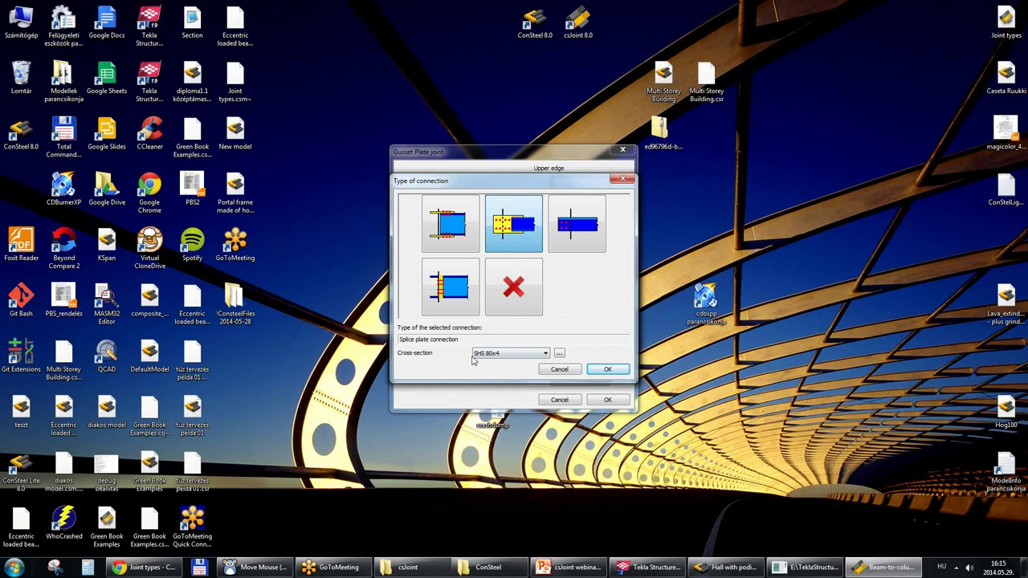
pyautogui.click(607, 370)
pyautogui.click(607, 400)
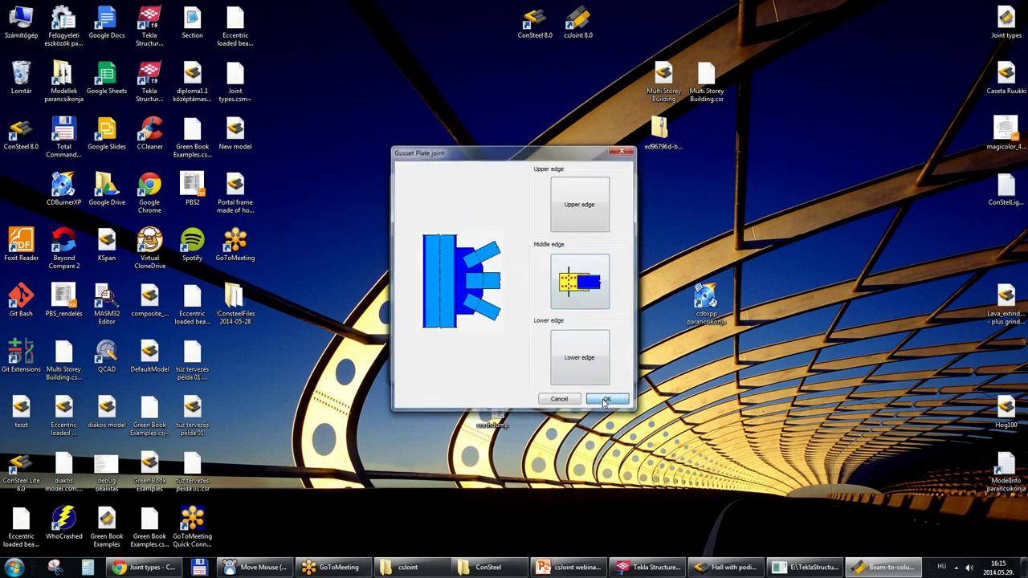
pyautogui.click(607, 370)
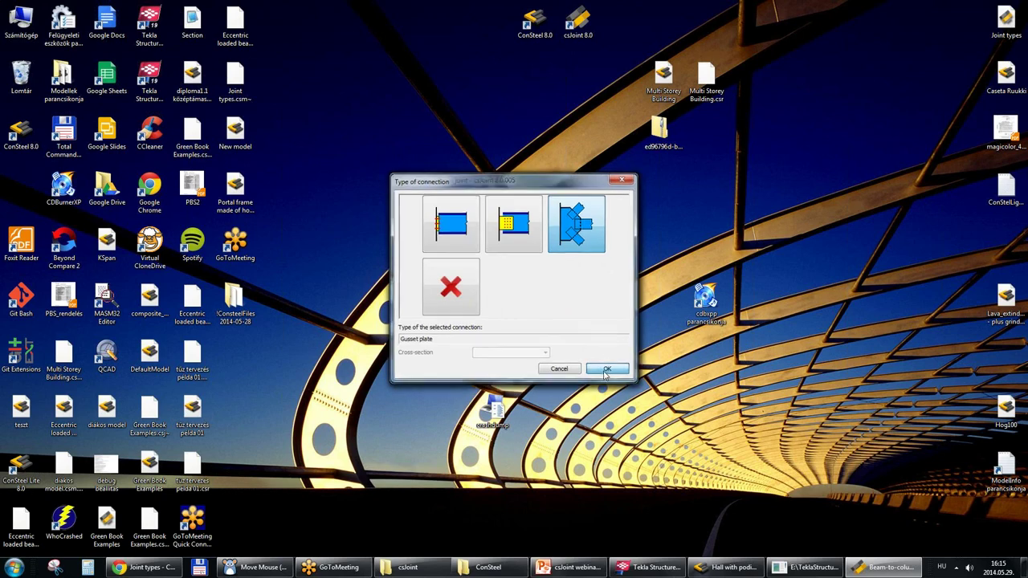
# Assign a gusset plate to the front of the column web, with an SHS 80x4 splice plate connection on its middle edge.
pyautogui.click(458, 309)
pyautogui.click(582, 232)
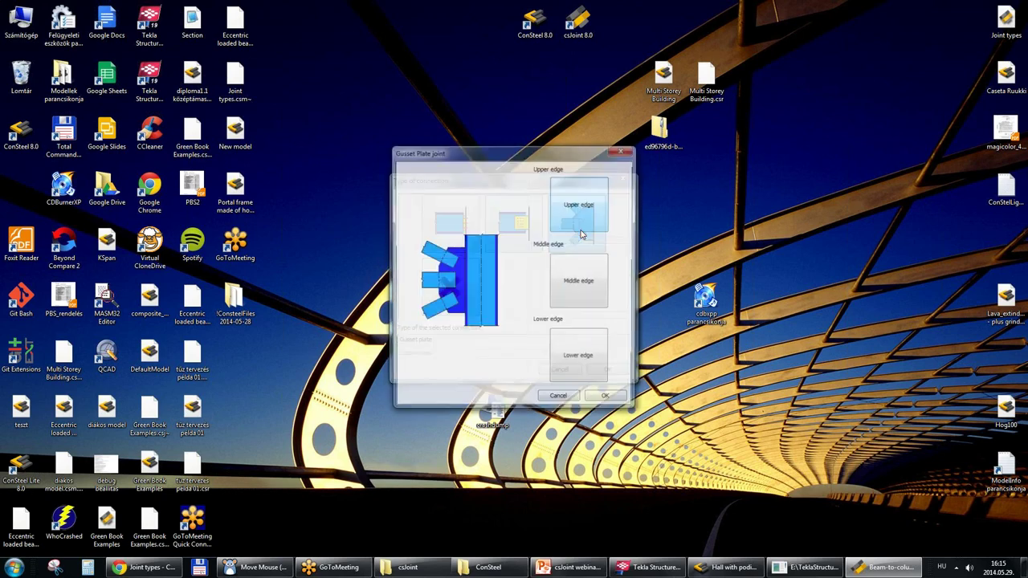
pyautogui.click(585, 278)
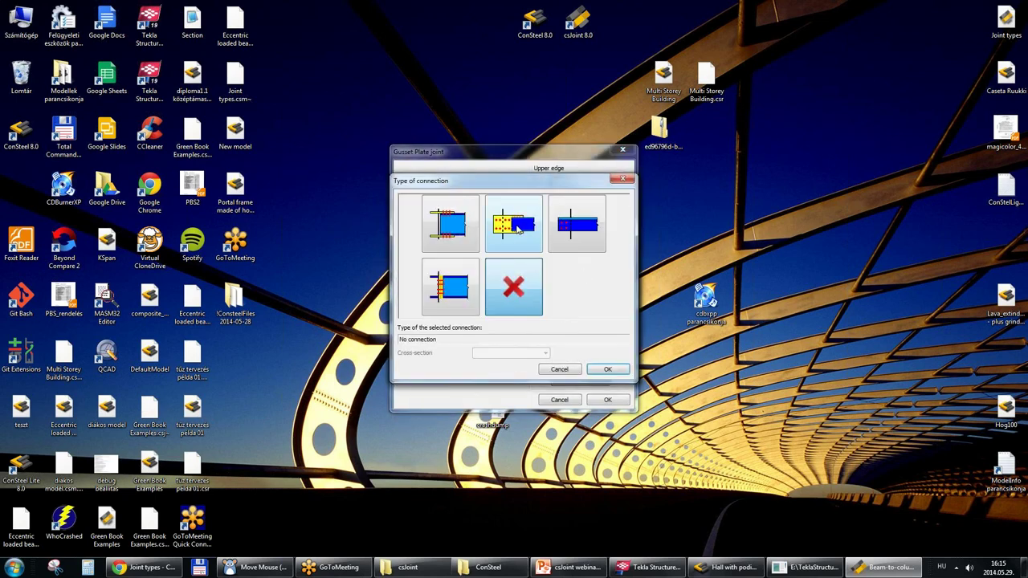
pyautogui.click(520, 230)
pyautogui.click(545, 354)
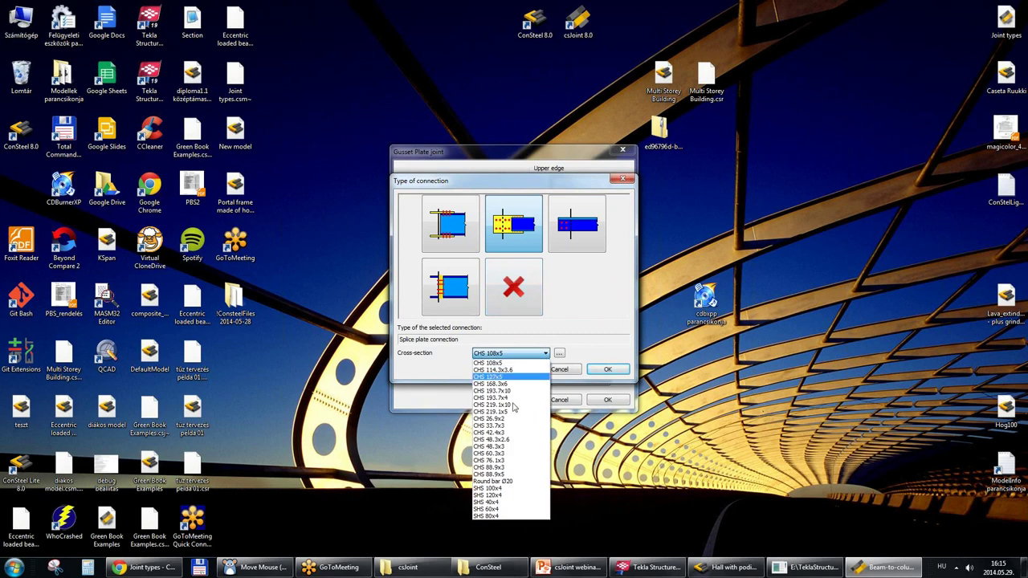
pyautogui.click(492, 517)
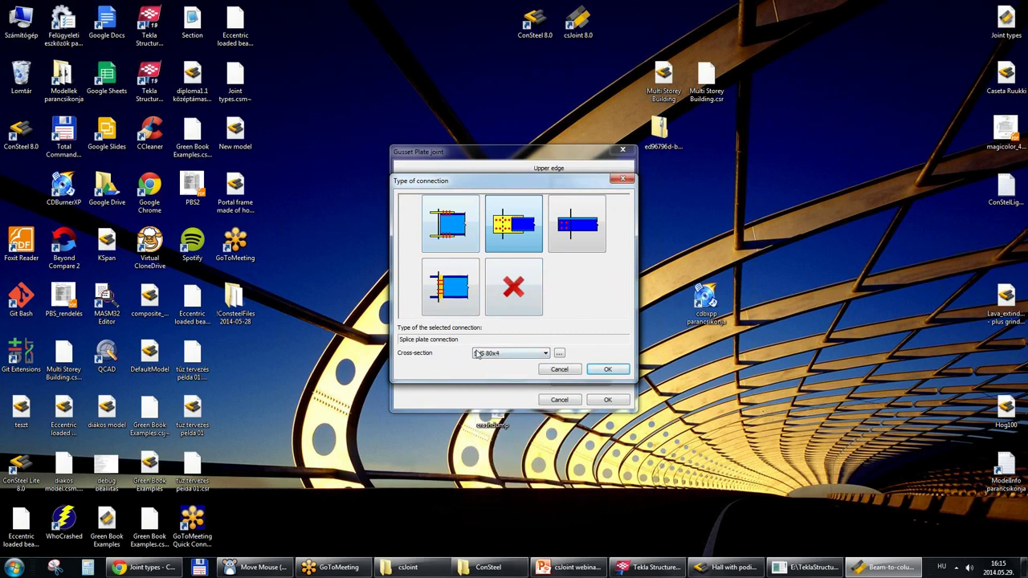
pyautogui.click(607, 368)
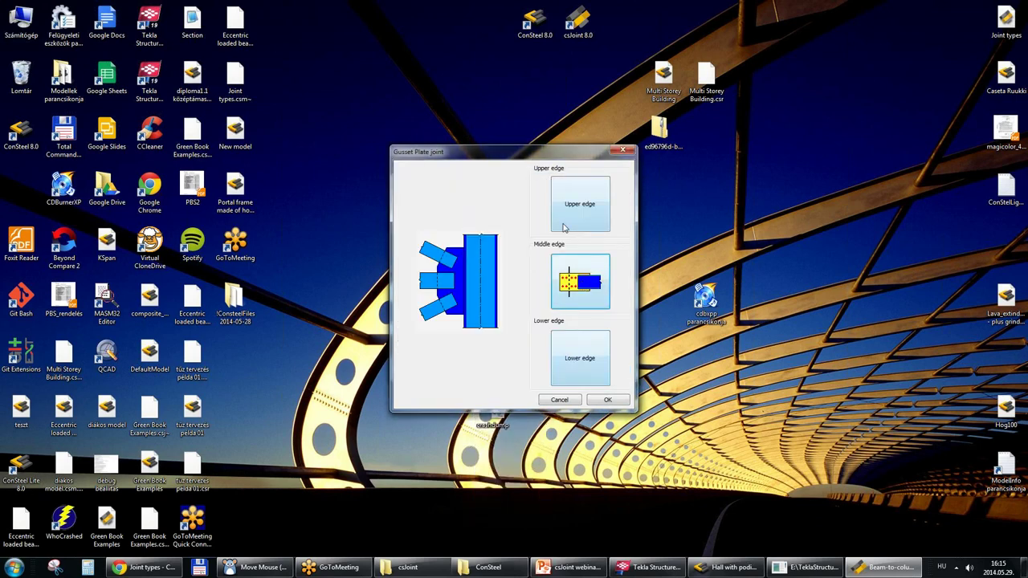
# Add a splice plate connection with a Round bar Ø20 to the front gusset plate's lower edge and create the joint.
pyautogui.click(579, 360)
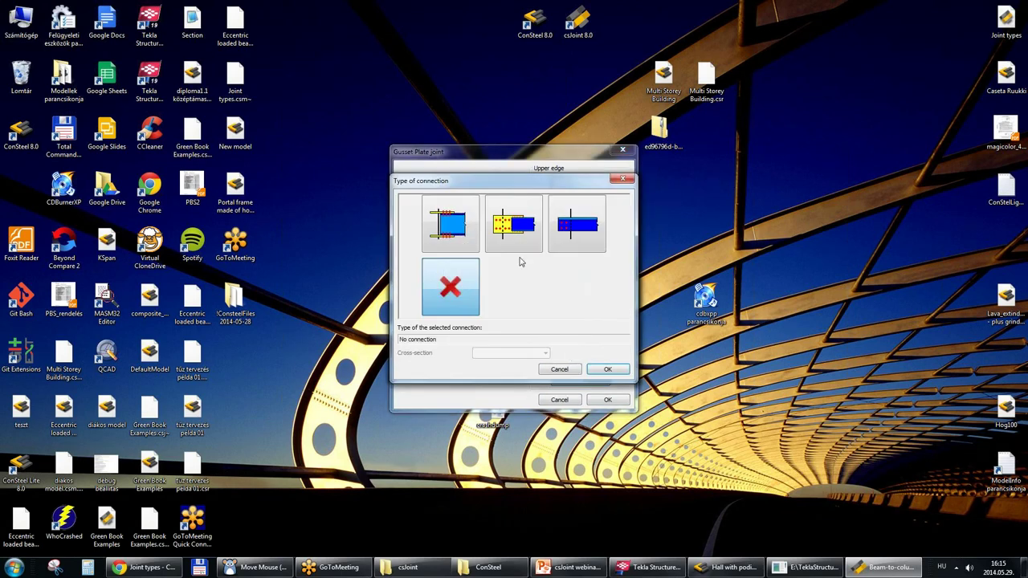
pyautogui.click(544, 354)
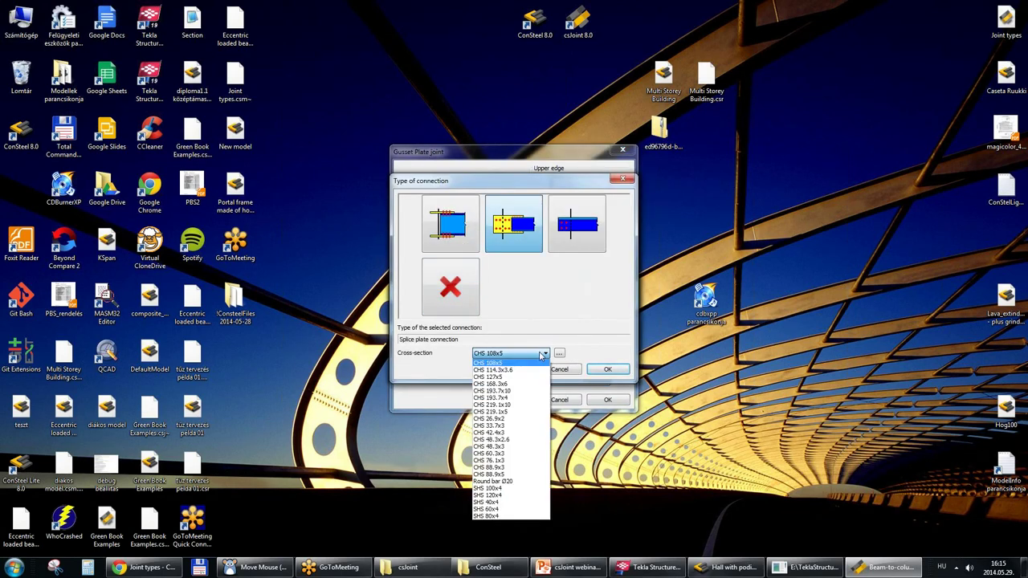
pyautogui.click(514, 480)
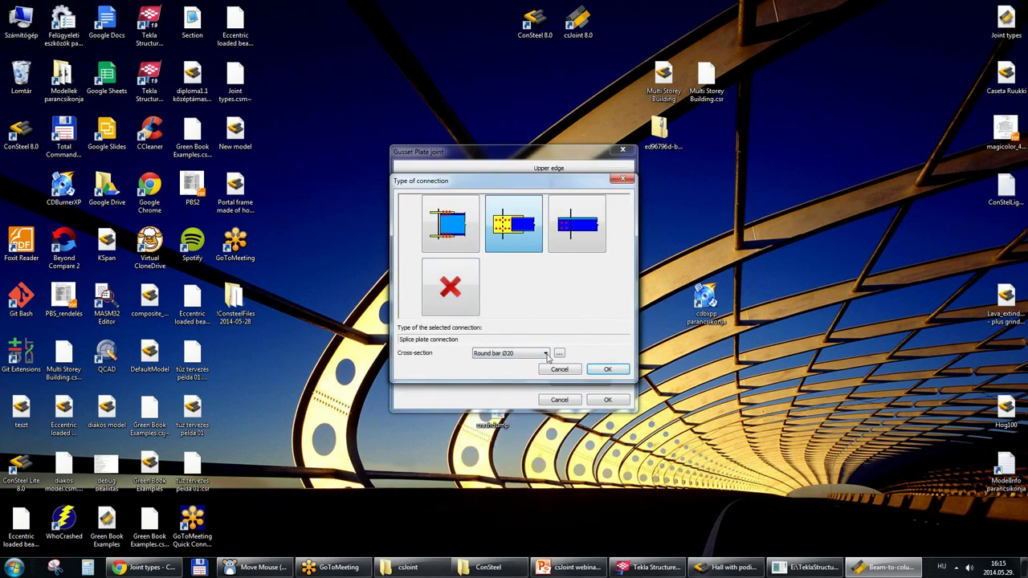
pyautogui.click(606, 370)
pyautogui.click(602, 400)
pyautogui.click(624, 372)
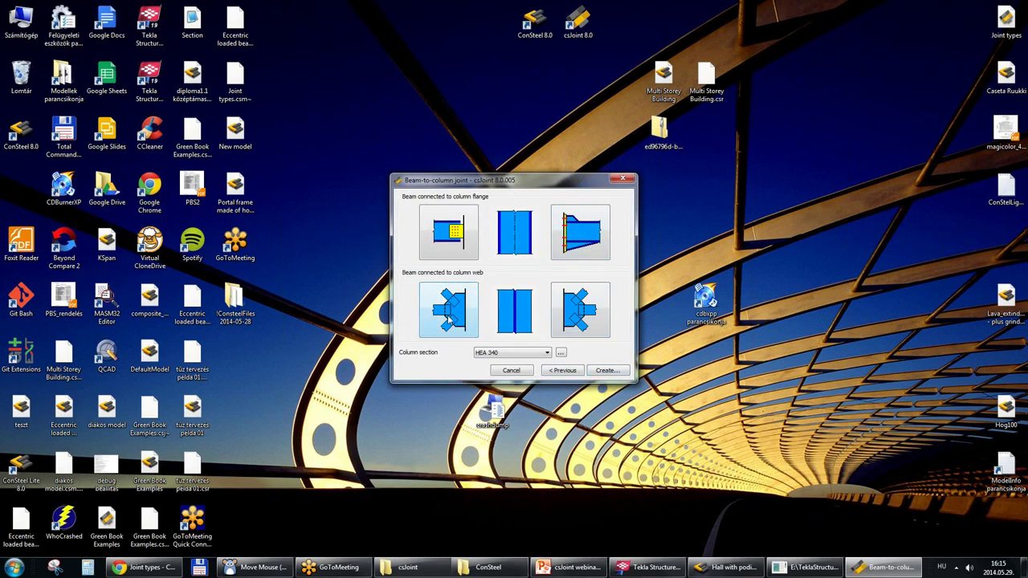
pyautogui.click(449, 319)
pyautogui.click(606, 370)
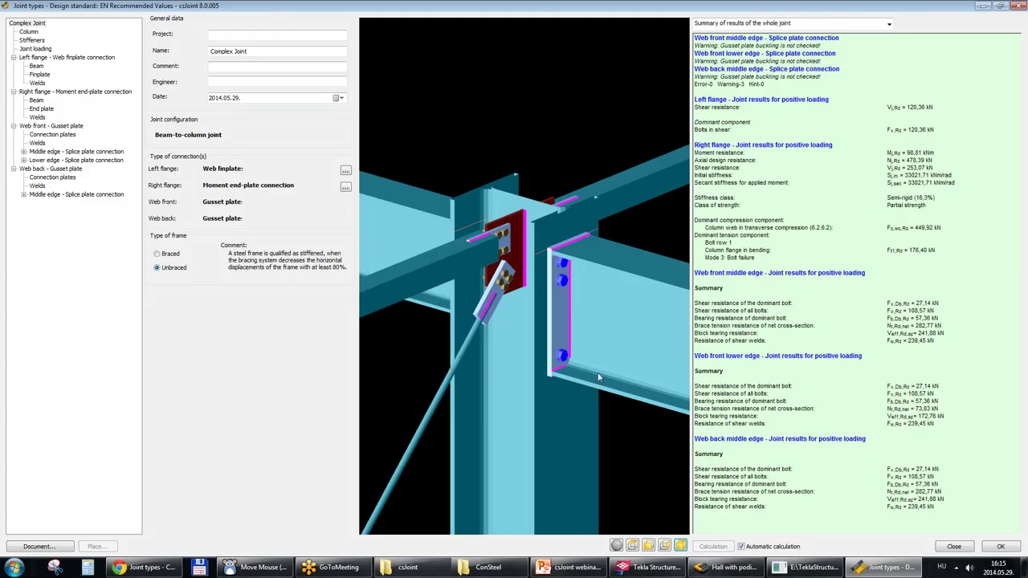
# Set the position of the HEA 340 column to column of an intermediate storey.
pyautogui.moveTo(618, 354)
pyautogui.mouseDown(button='middle')
pyautogui.moveTo(555, 348)
pyautogui.moveTo(631, 346)
pyautogui.moveTo(668, 317)
pyautogui.moveTo(643, 344)
pyautogui.moveTo(599, 353)
pyautogui.mouseUp(button='middle')
pyautogui.moveTo(550, 396); pyautogui.dragTo(586, 404, button='middle')
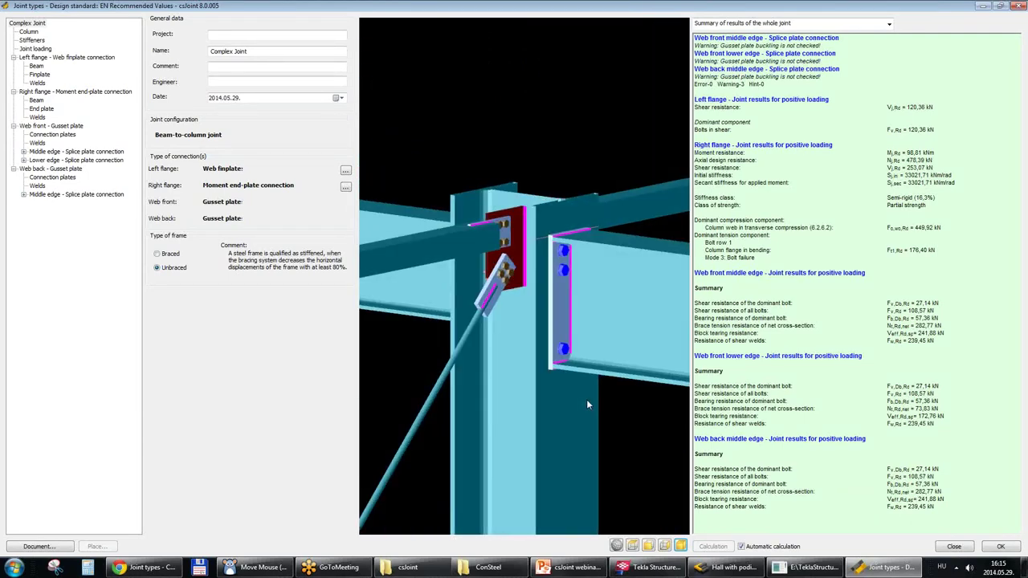
pyautogui.moveTo(530, 251); pyautogui.dragTo(552, 328, button='middle')
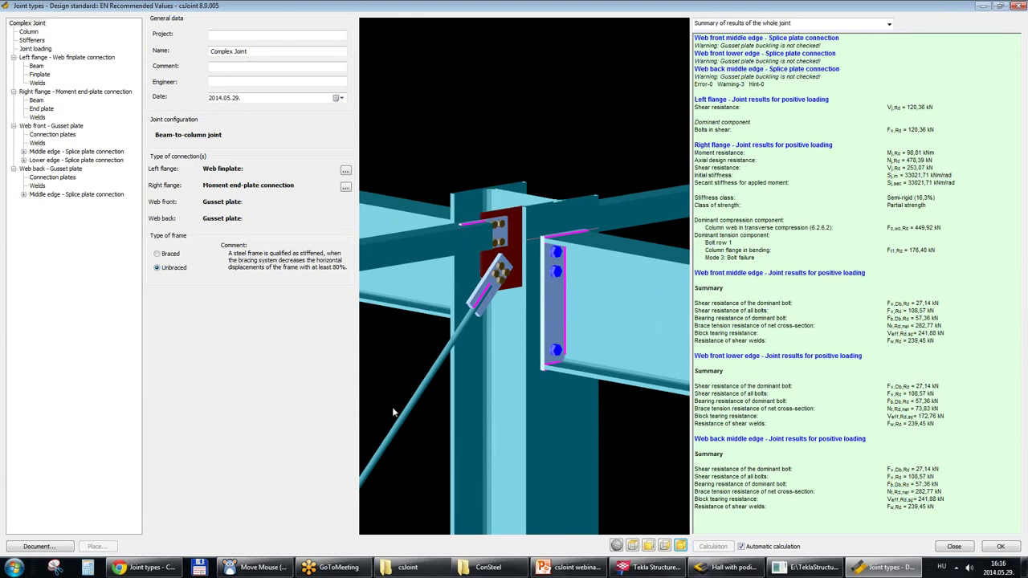
pyautogui.moveTo(466, 245); pyautogui.dragTo(560, 239, button='middle')
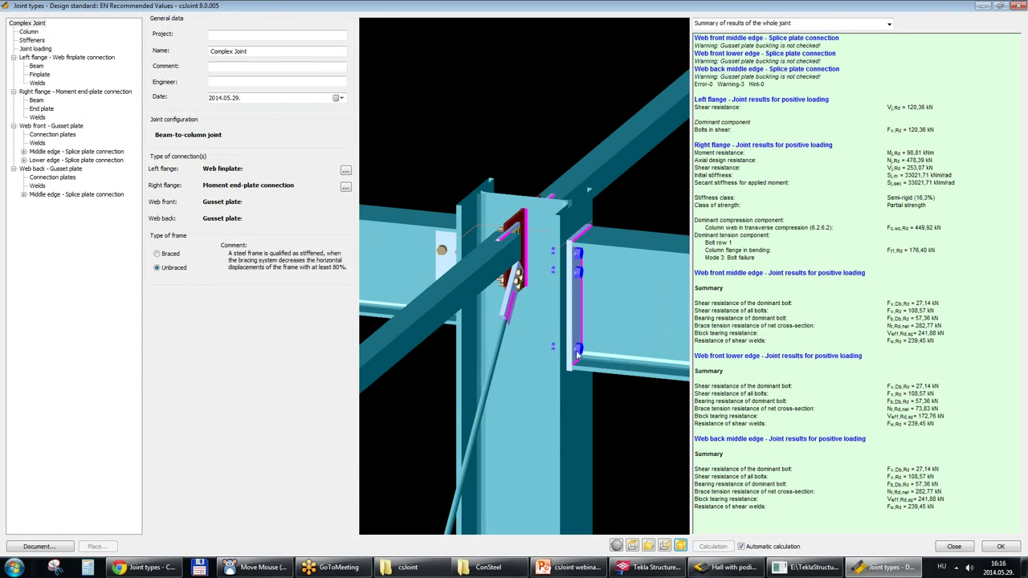
pyautogui.moveTo(635, 301); pyautogui.dragTo(548, 269, button='middle')
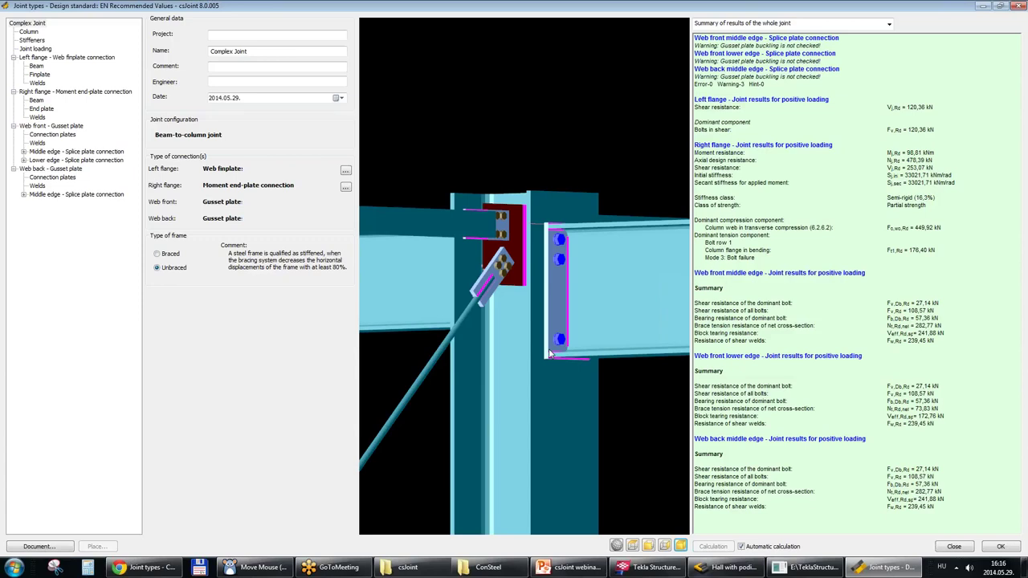
pyautogui.moveTo(545, 273); pyautogui.dragTo(544, 304, button='middle')
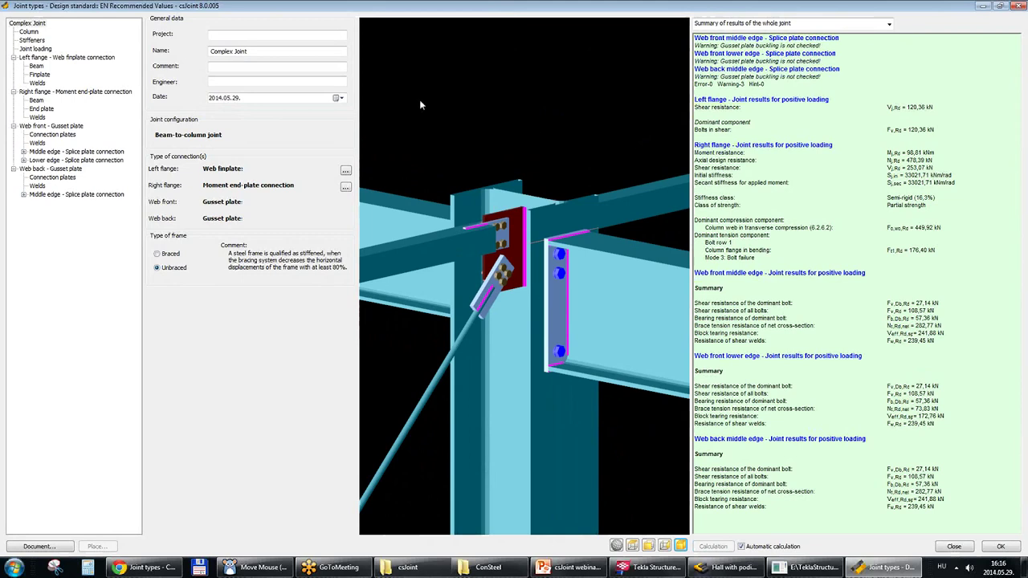
pyautogui.click(28, 32)
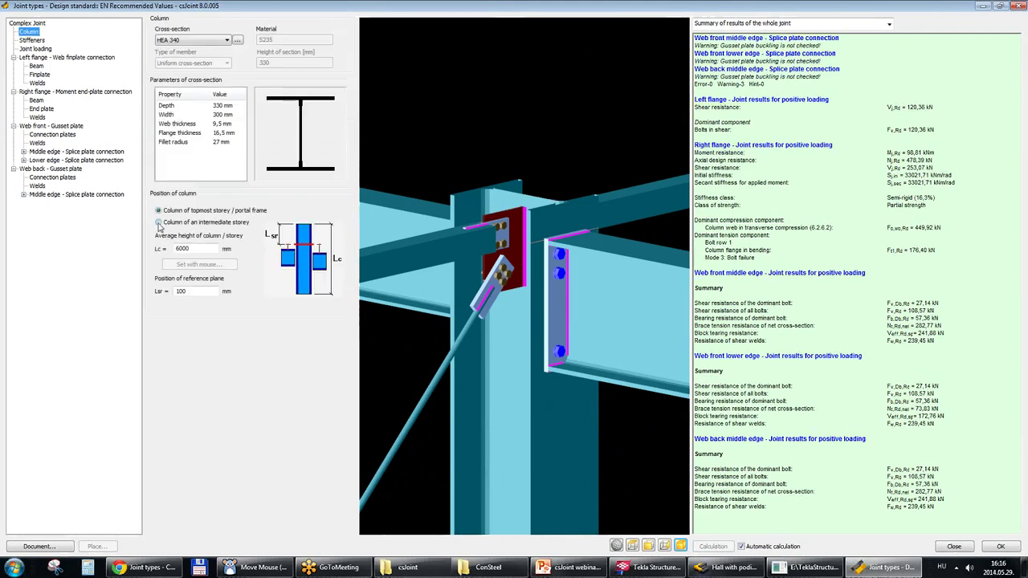
pyautogui.click(159, 223)
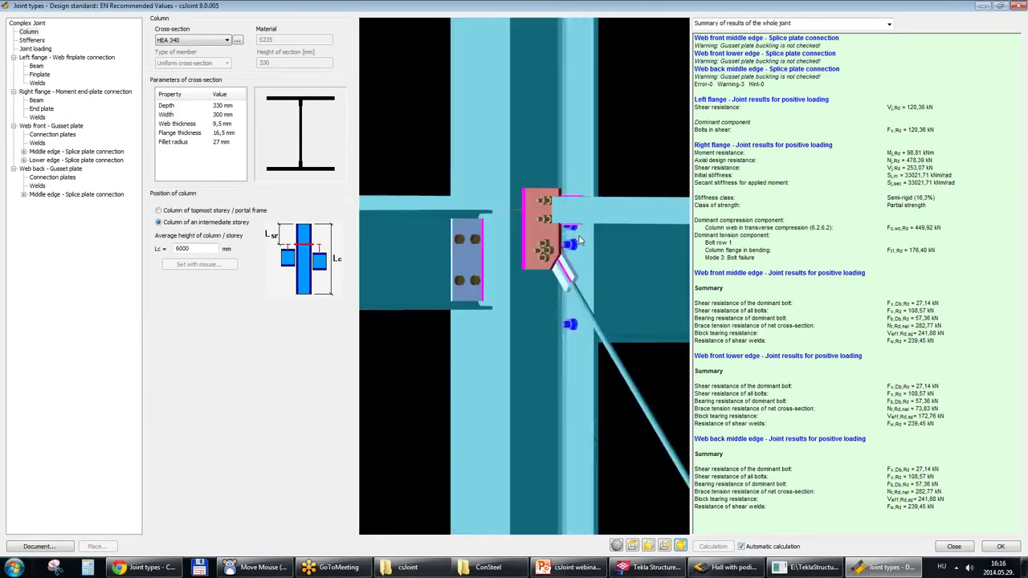
# Enable user defined joint loading, add a new load case and make 1. Load case the current load.
pyautogui.click(35, 48)
pyautogui.moveTo(530, 225); pyautogui.dragTo(502, 281)
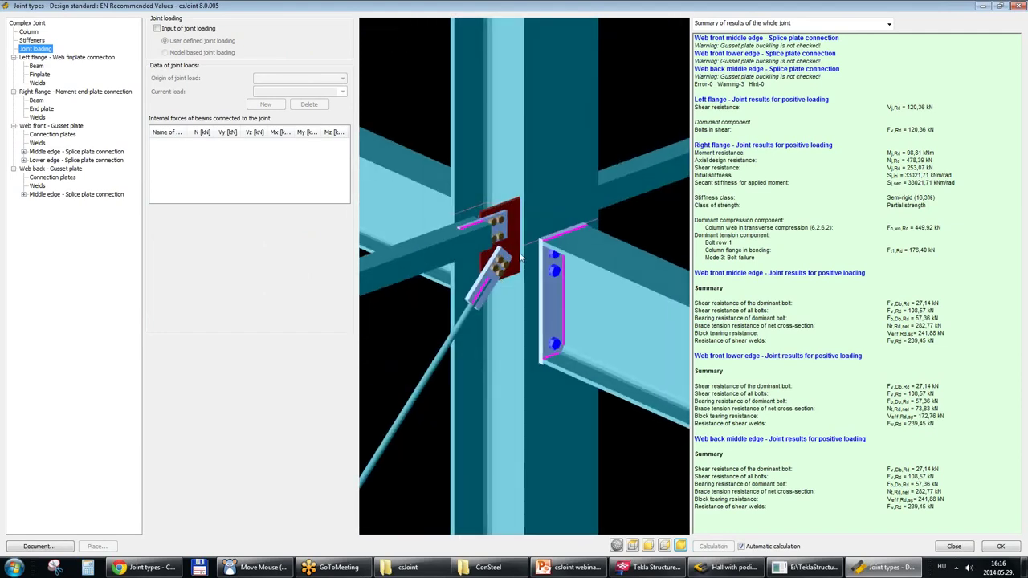
pyautogui.click(157, 29)
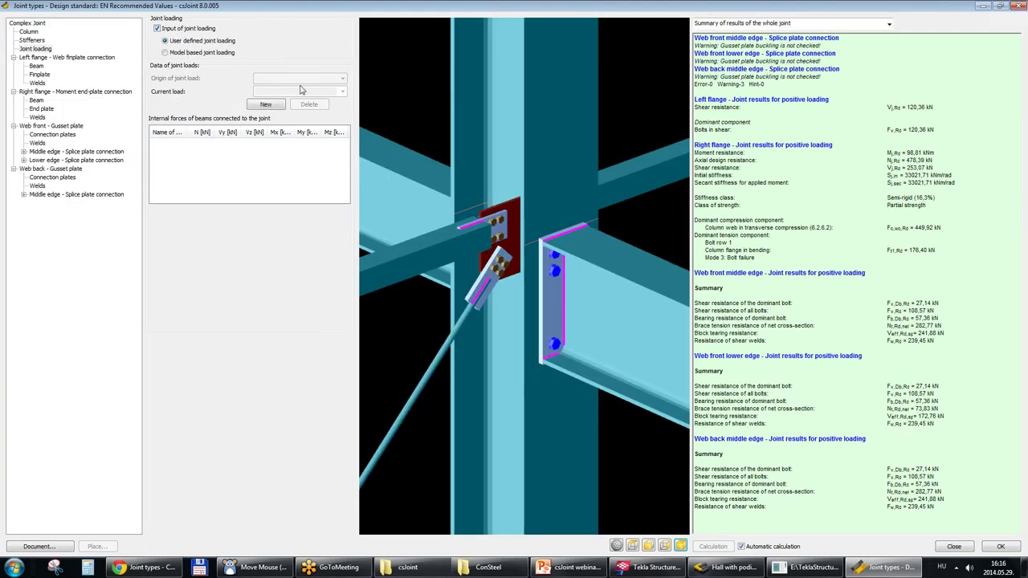
pyautogui.click(265, 104)
pyautogui.click(342, 91)
pyautogui.click(269, 100)
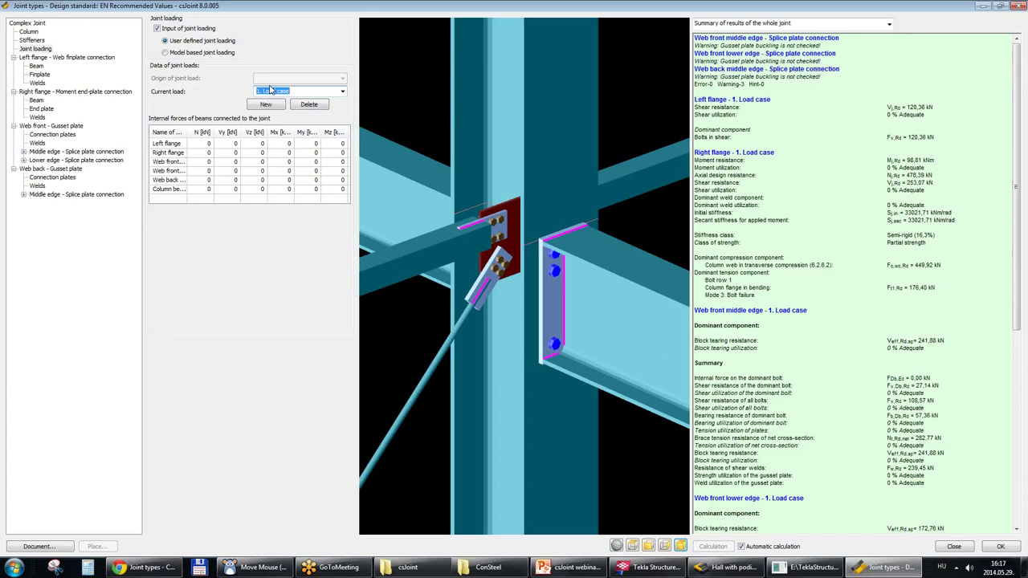
# Enter Vz 150 kN for the left flange beam, and Vz 150 kN with My 400 kNm for the right flange beam.
pyautogui.click(168, 144)
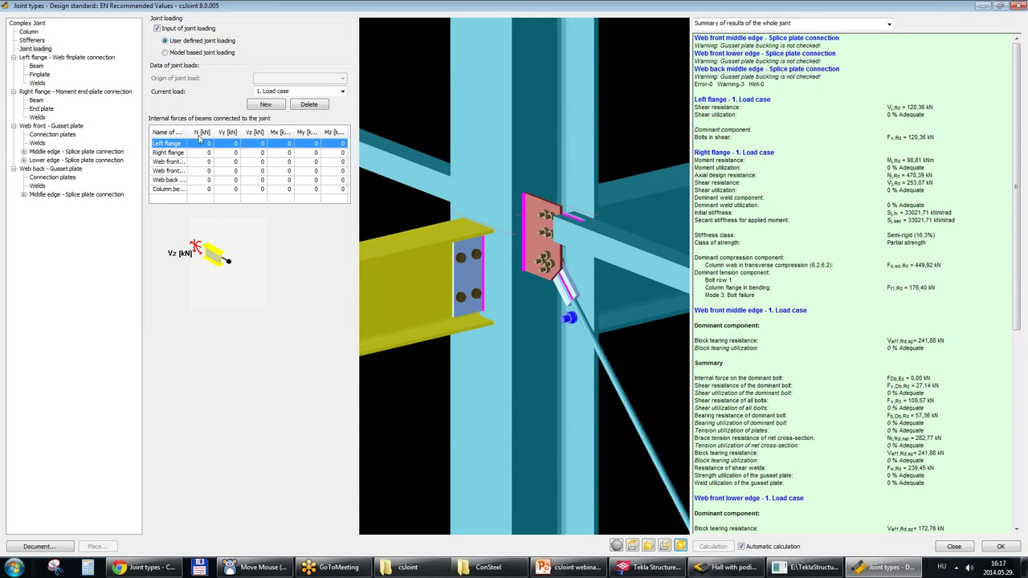
pyautogui.click(242, 145)
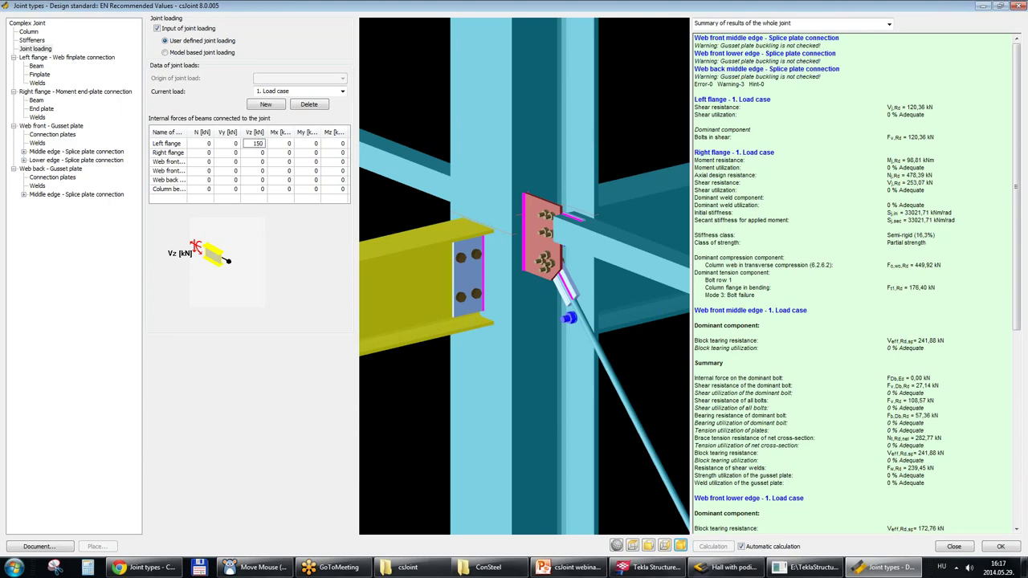
pyautogui.click(170, 153)
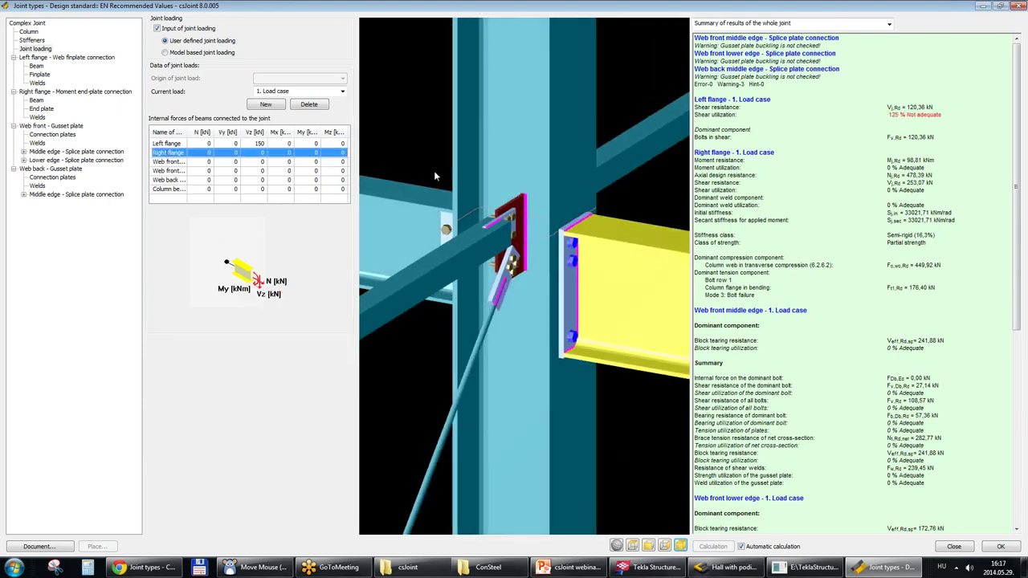
pyautogui.click(201, 152)
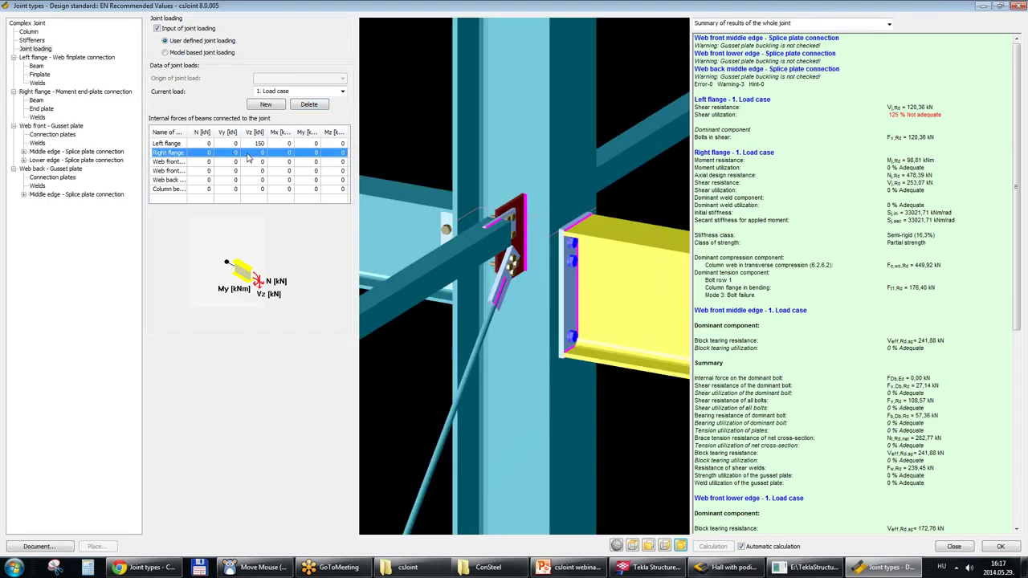
pyautogui.click(250, 153)
pyautogui.write('150')
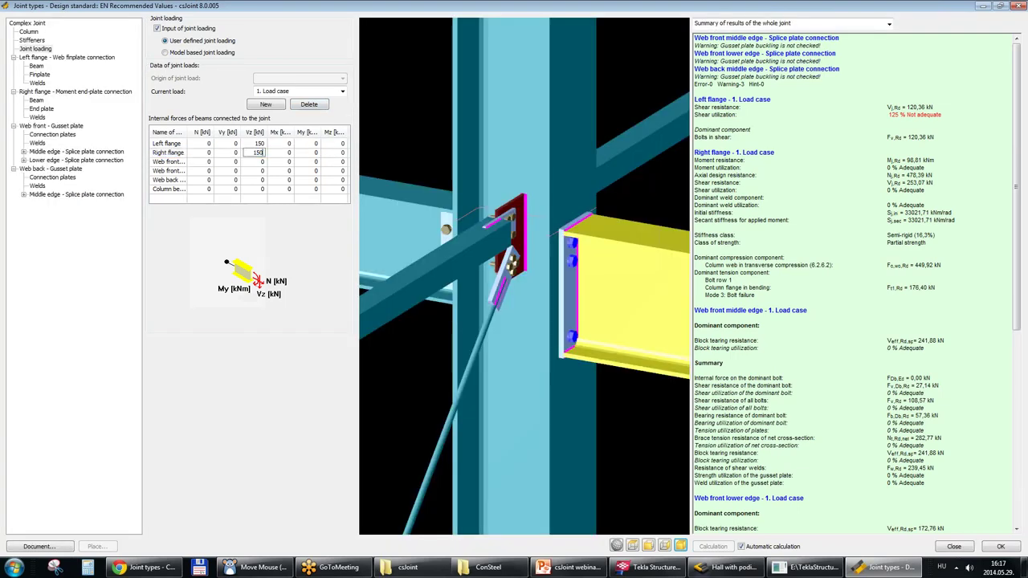
pyautogui.click(311, 152)
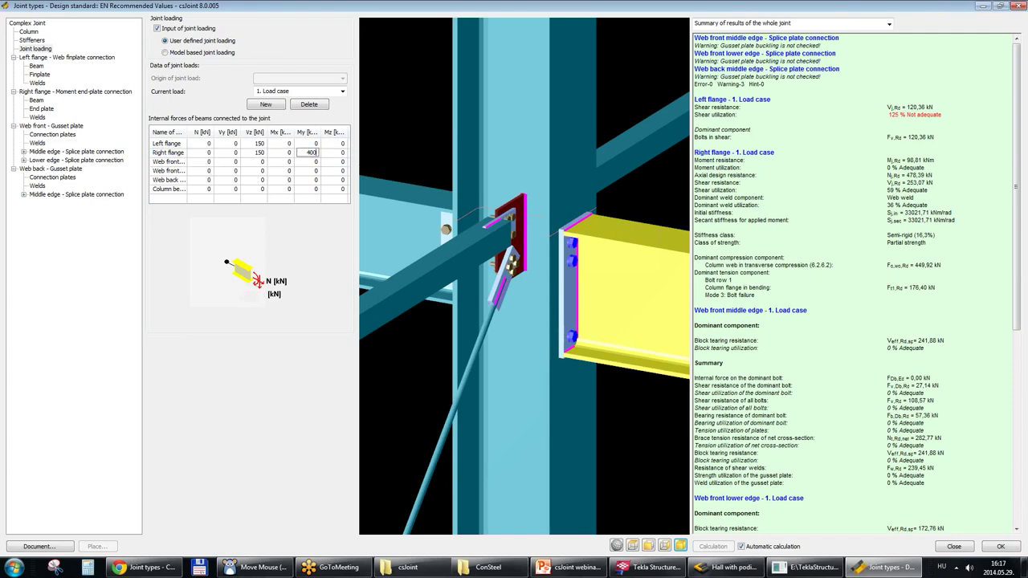
pyautogui.click(334, 154)
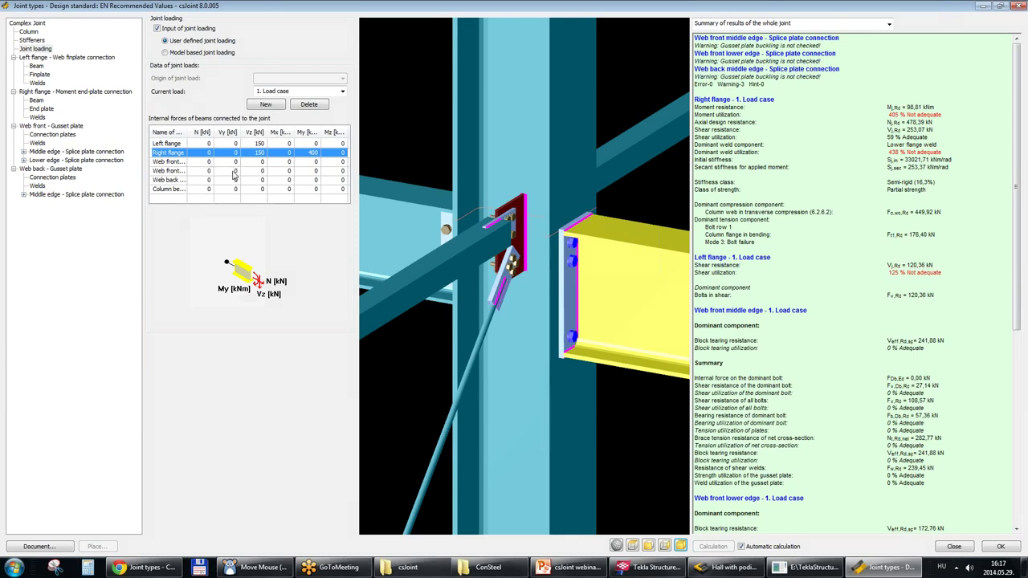
# Set the axial force N of the web front members to -80 kN on the middle edge and 45 kN on the lower edge.
pyautogui.click(195, 163)
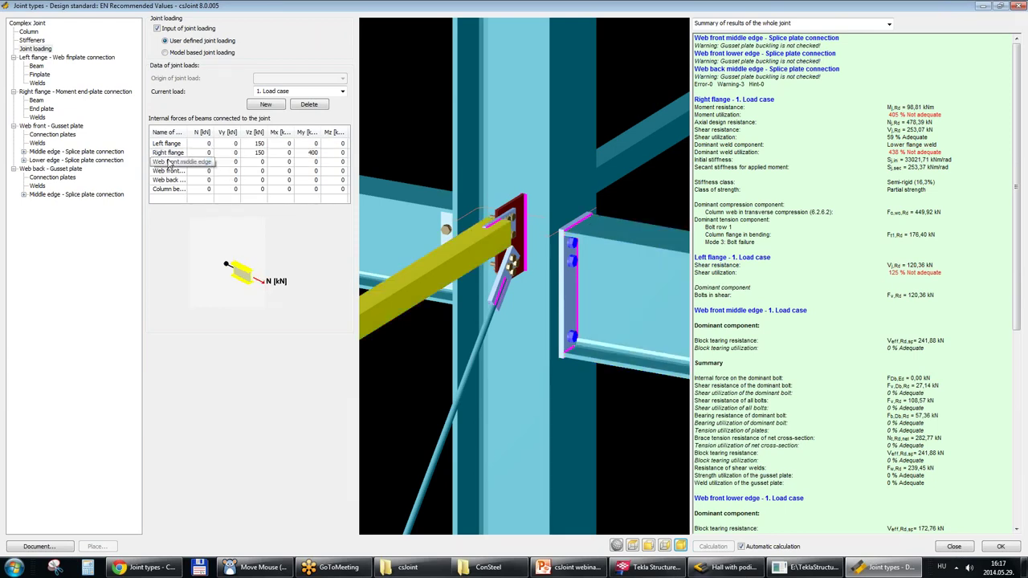
pyautogui.moveTo(566, 245); pyautogui.dragTo(377, 241)
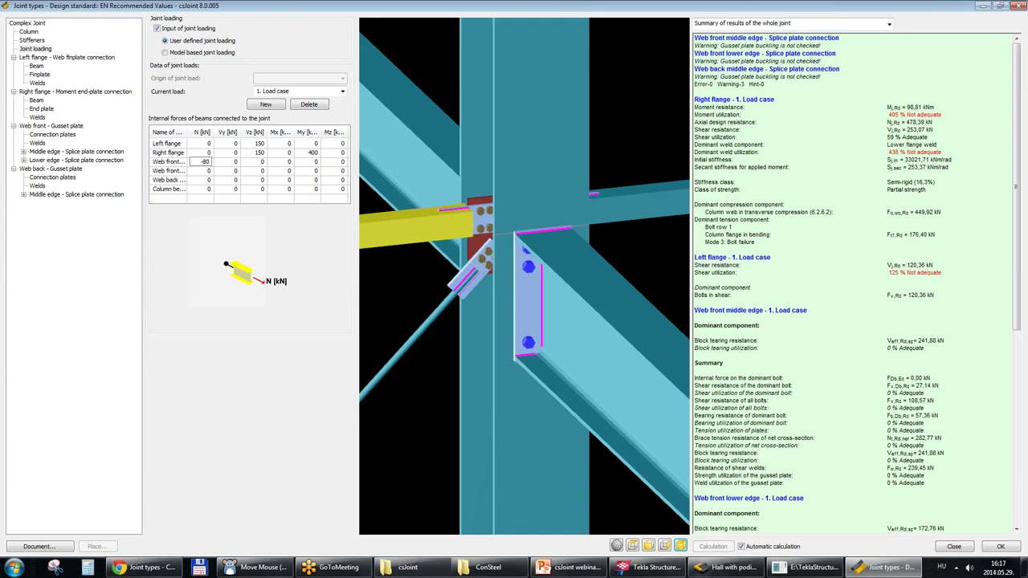
pyautogui.press('Return')
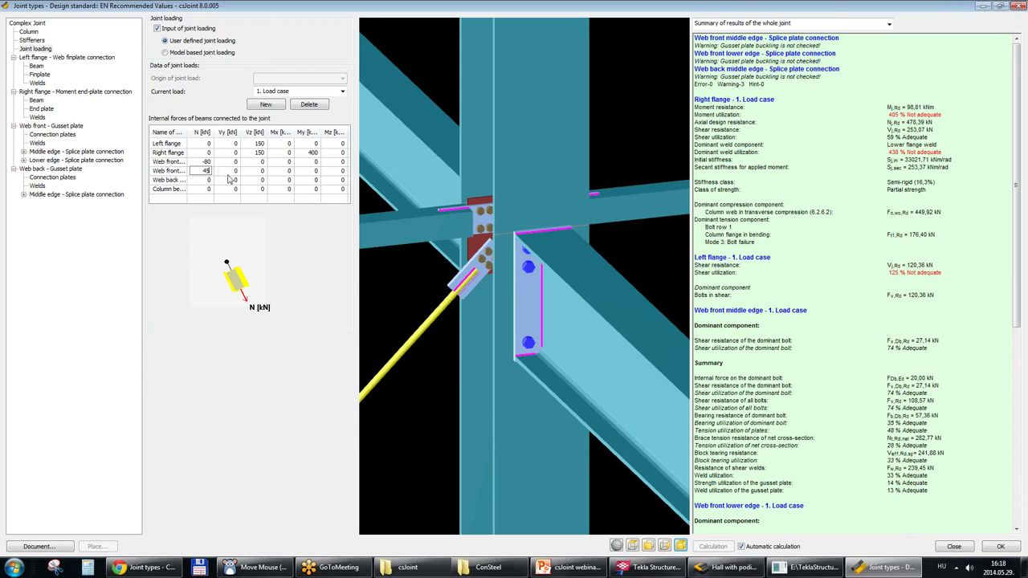
pyautogui.press('Return')
# Set the axial force N to -80 kN for the web back member and -300 kN for the lower column.
pyautogui.click(208, 180)
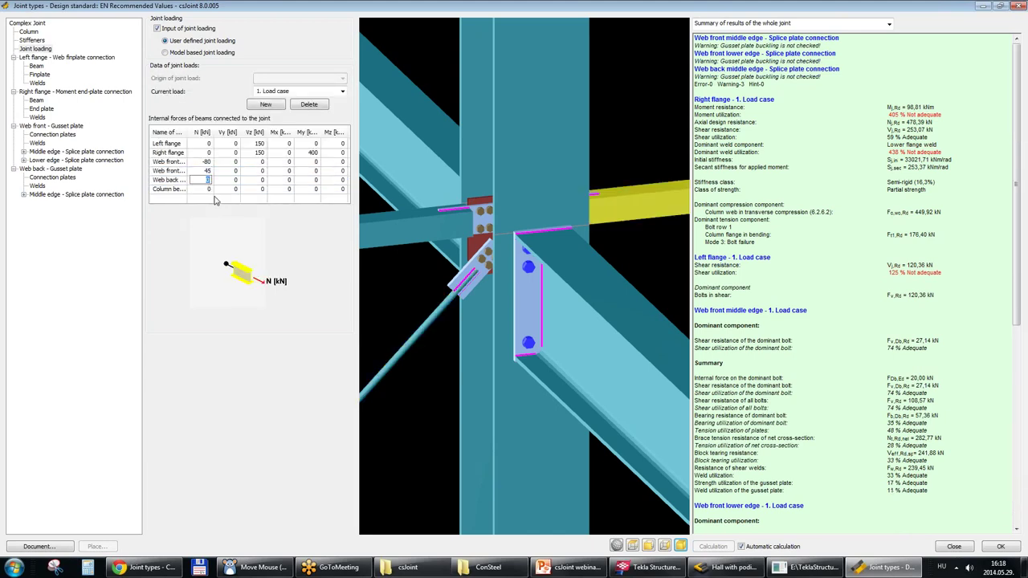
pyautogui.write('-8')
pyautogui.press('Return')
pyautogui.click(208, 189)
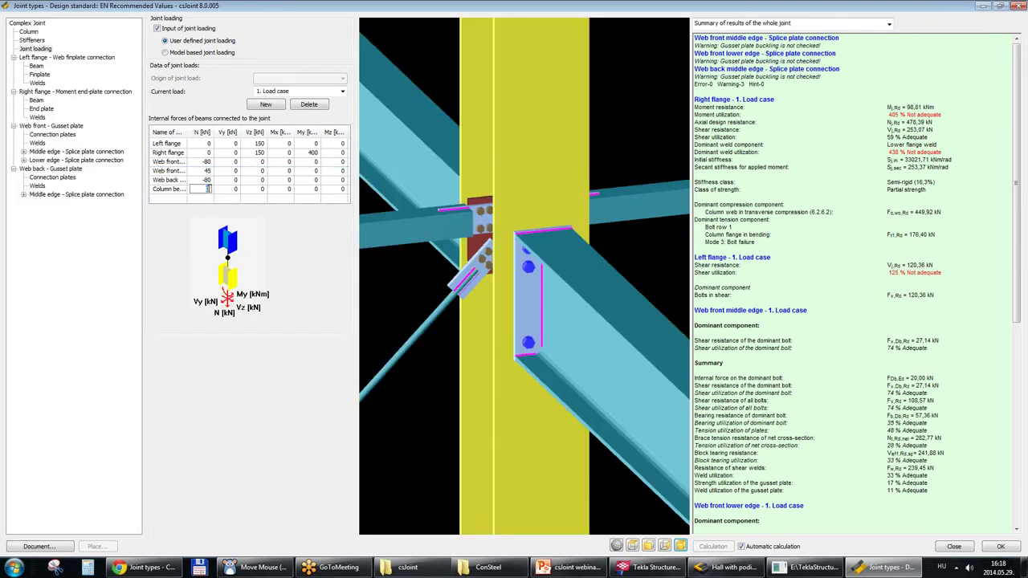
pyautogui.write('-300')
pyautogui.click(291, 182)
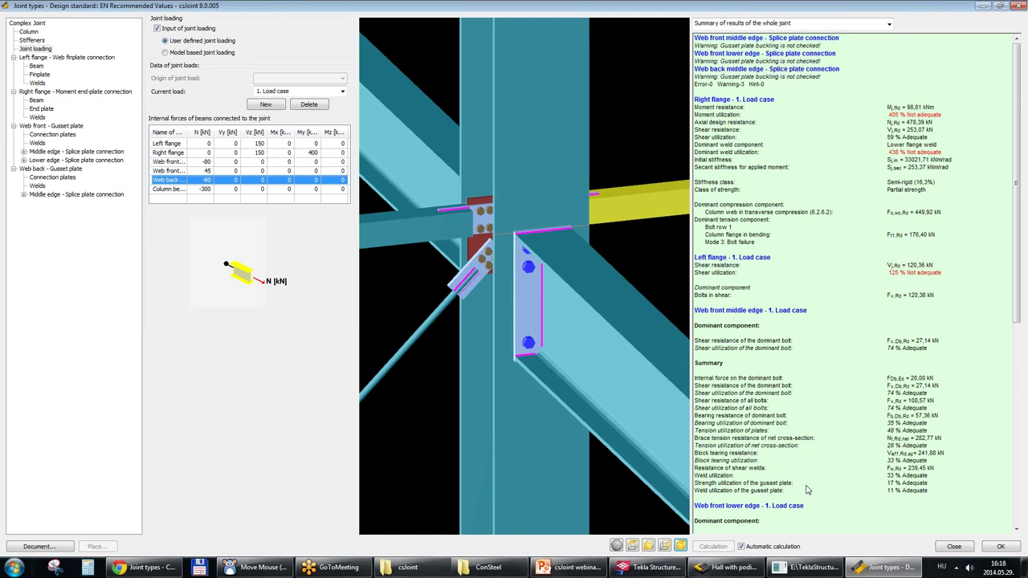
# Review the beam, end plate and weld settings of the right flange moment end-plate connection.
pyautogui.moveTo(1016, 293); pyautogui.dragTo(1024, 321)
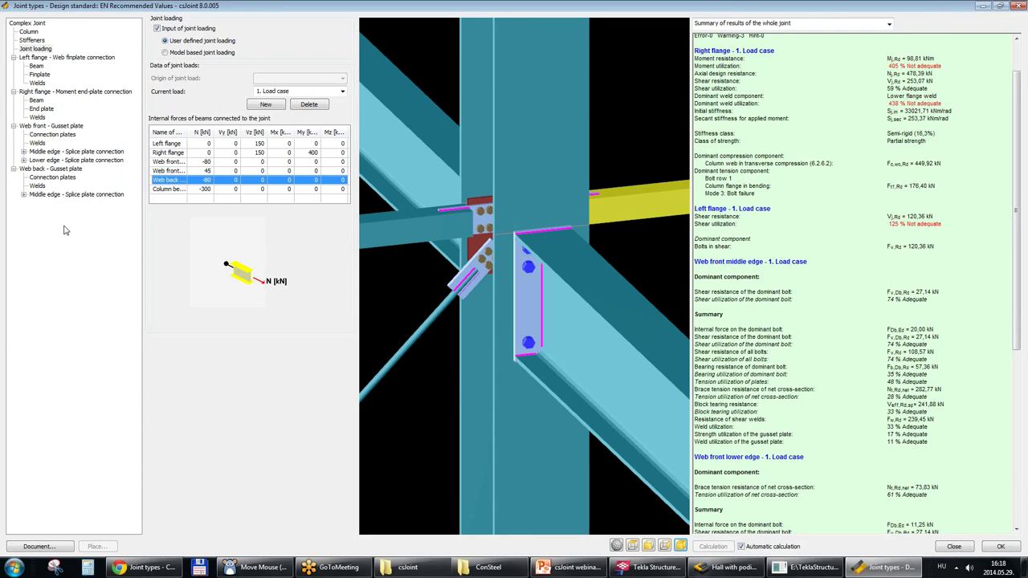
pyautogui.click(52, 58)
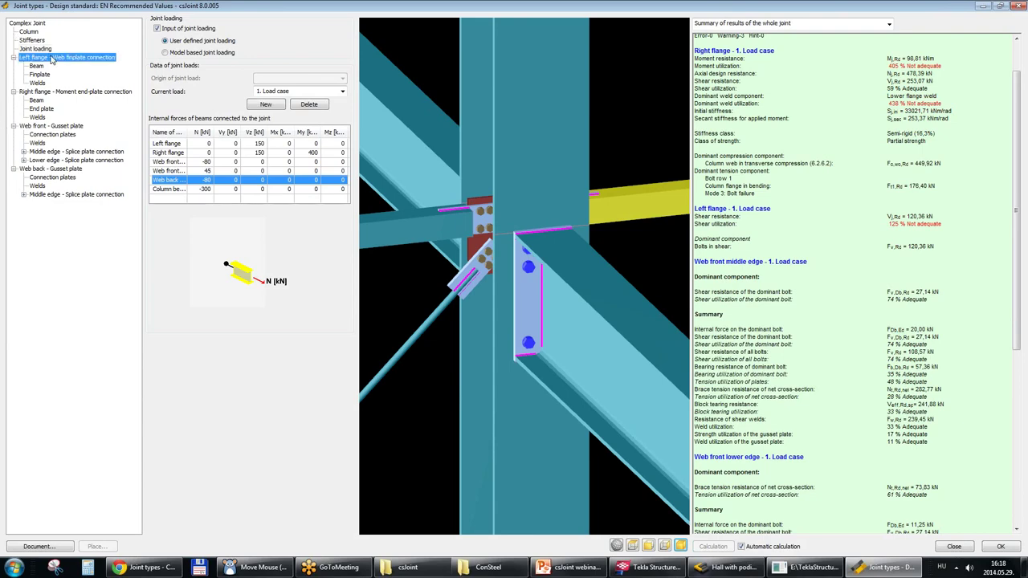
pyautogui.click(36, 100)
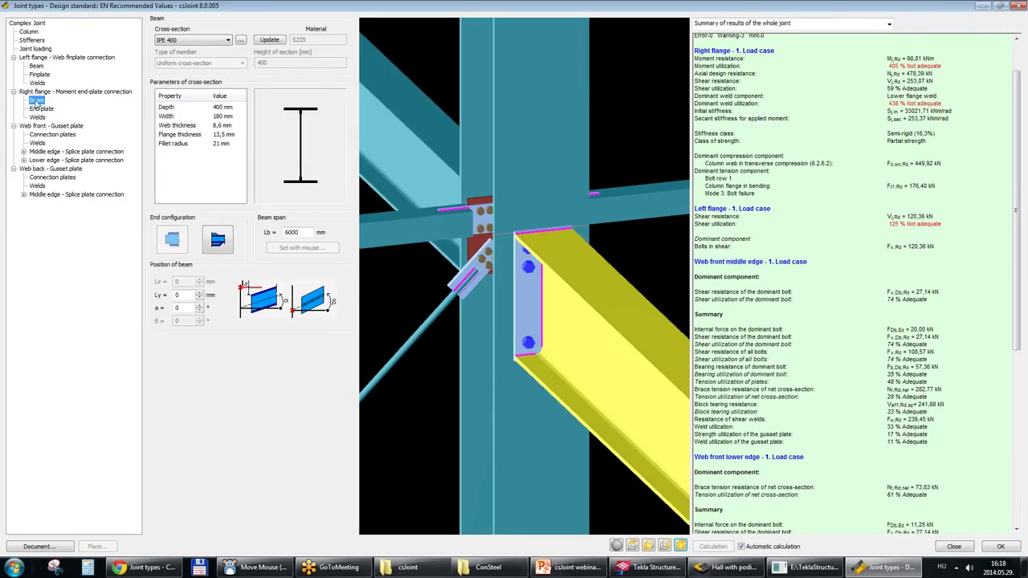
pyautogui.click(40, 108)
pyautogui.click(37, 117)
pyautogui.click(40, 108)
pyautogui.click(36, 99)
pyautogui.click(40, 109)
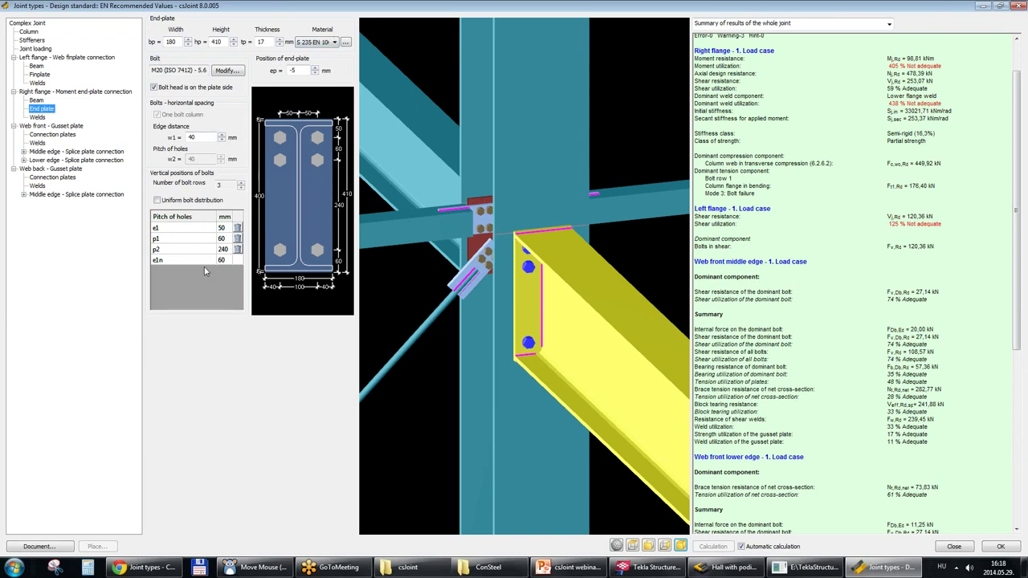
pyautogui.moveTo(516, 299); pyautogui.dragTo(562, 265, button='middle')
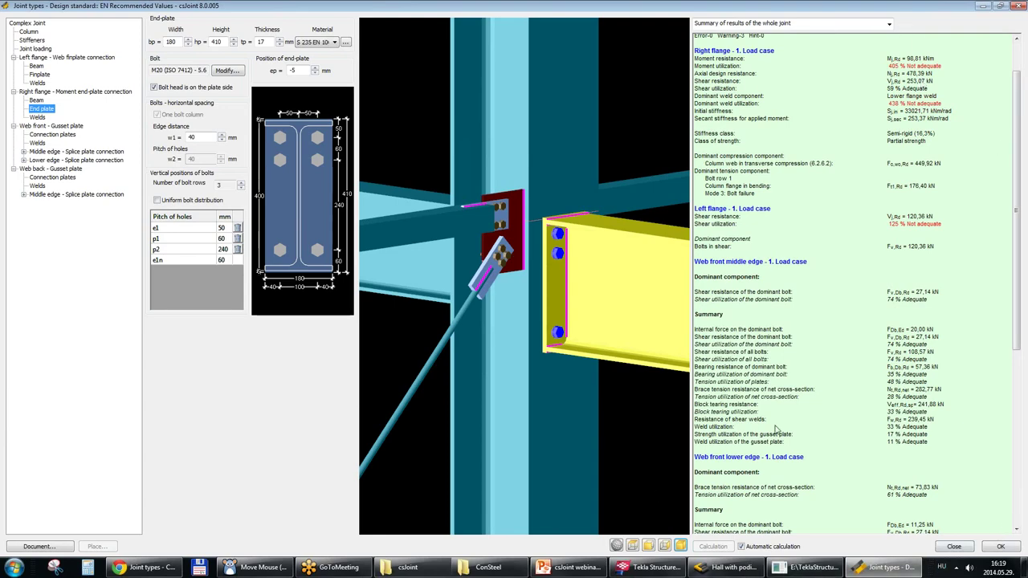
# Examine the right and left flange results in the summary of the whole joint against the modelled connections.
pyautogui.moveTo(1014, 320); pyautogui.dragTo(1020, 277)
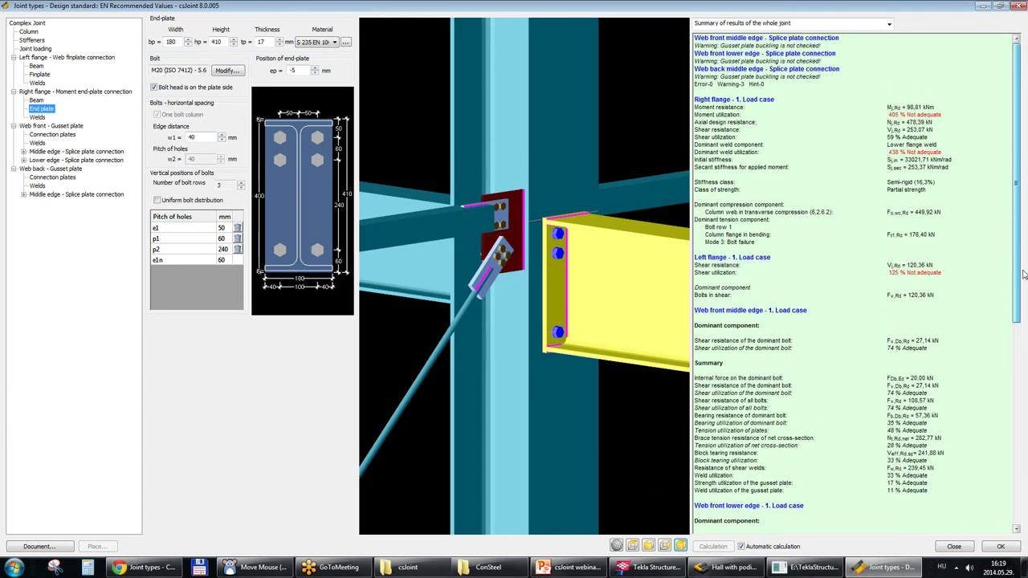
pyautogui.click(889, 25)
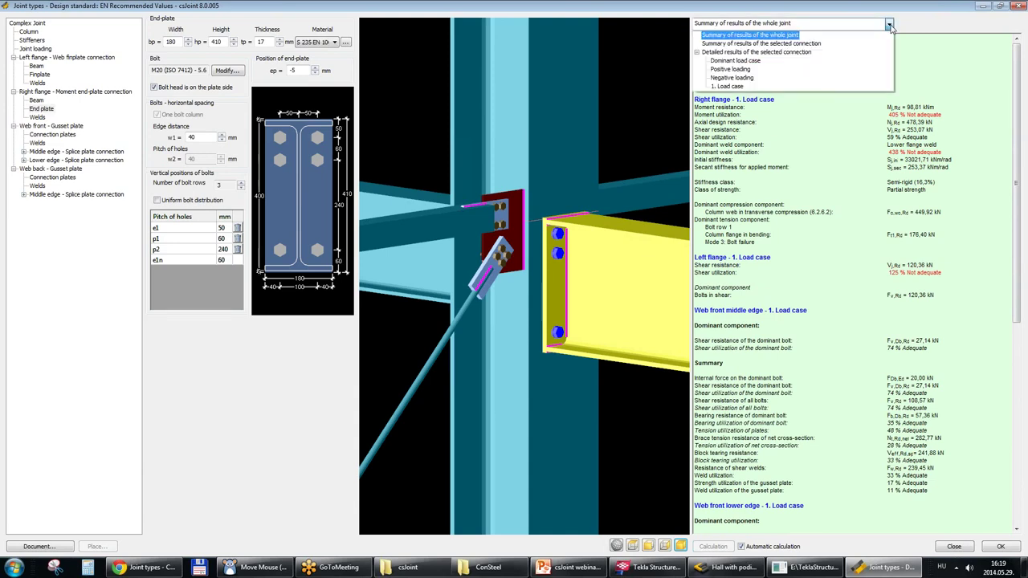
pyautogui.click(767, 37)
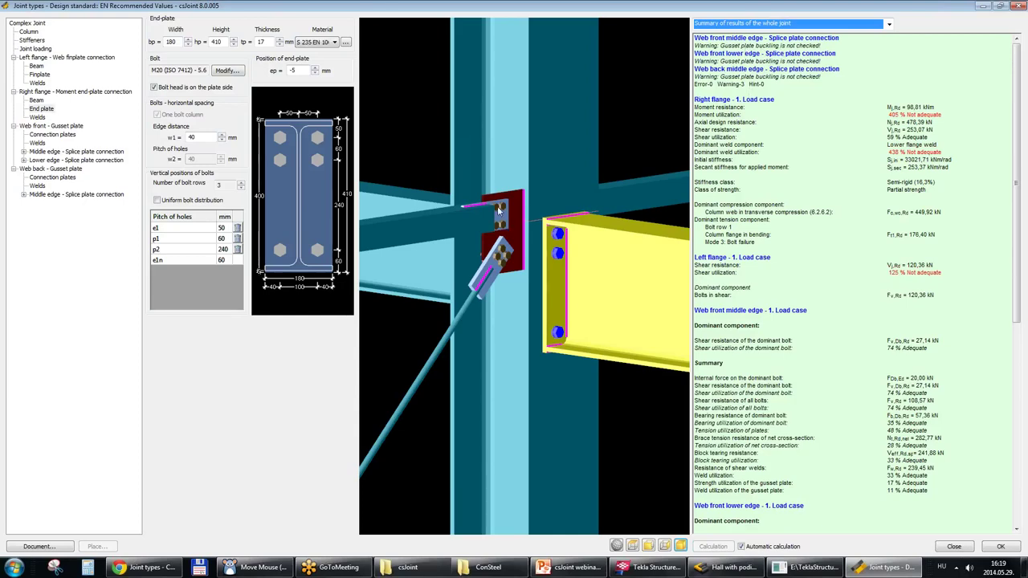
pyautogui.moveTo(630, 204); pyautogui.dragTo(564, 212, button='middle')
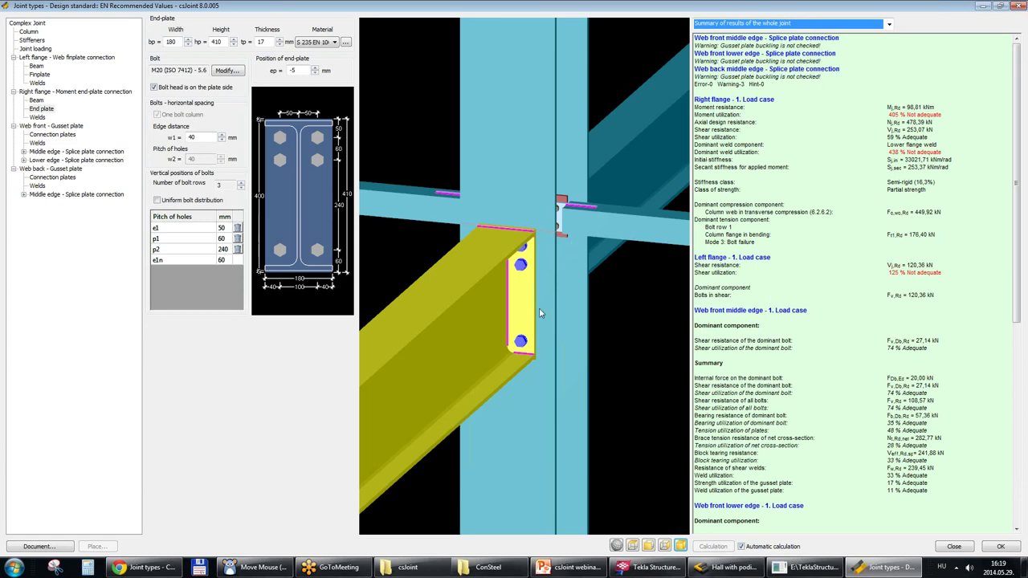
pyautogui.moveTo(538, 307); pyautogui.dragTo(610, 277)
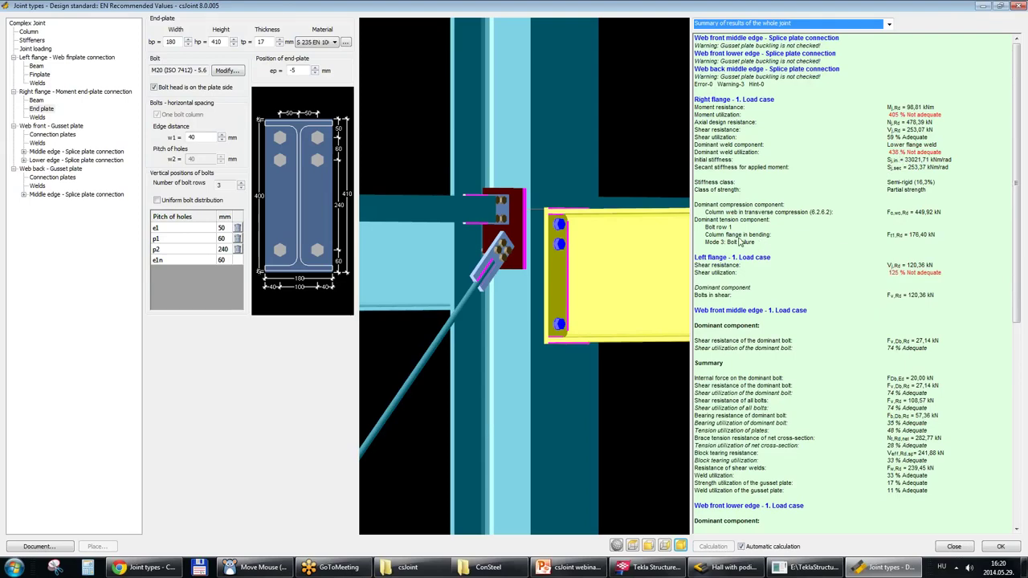
pyautogui.moveTo(540, 277); pyautogui.dragTo(610, 279, button='middle')
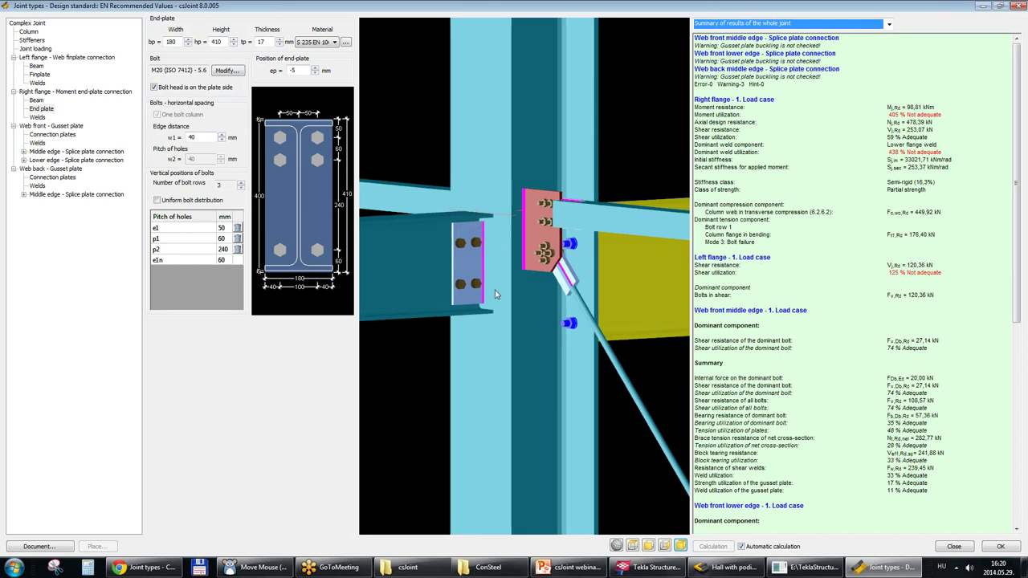
# Show the brace of the web front middle edge splice plate connection and read that connection's results.
pyautogui.scroll(-2, 862, 304)
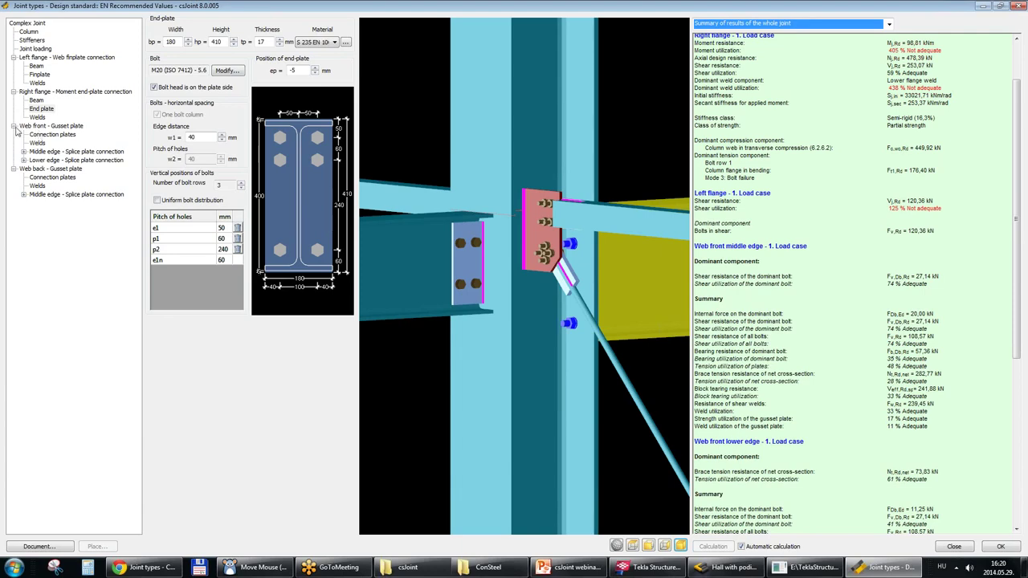
pyautogui.click(42, 129)
pyautogui.click(41, 153)
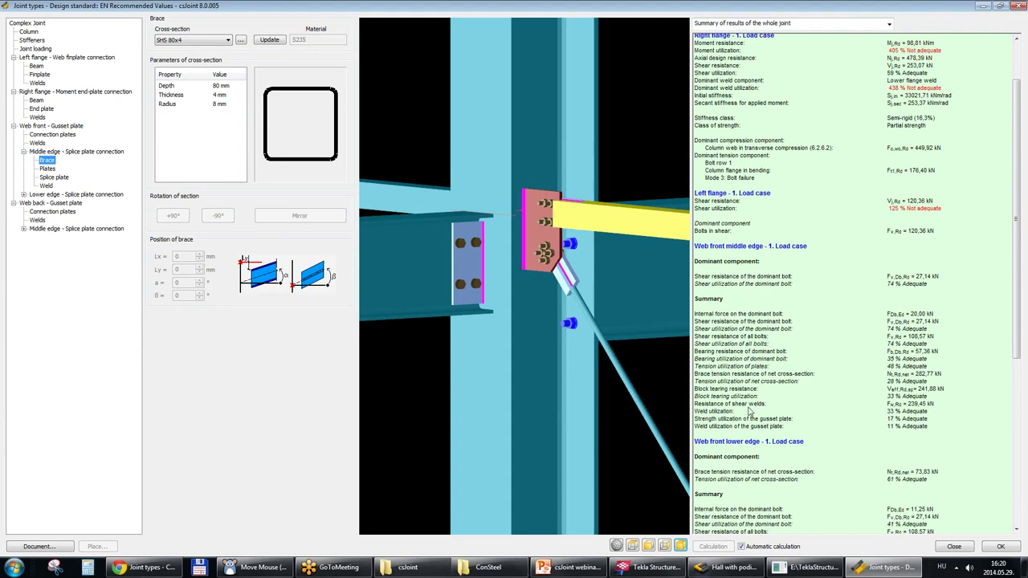
pyautogui.scroll(-2, 799, 338)
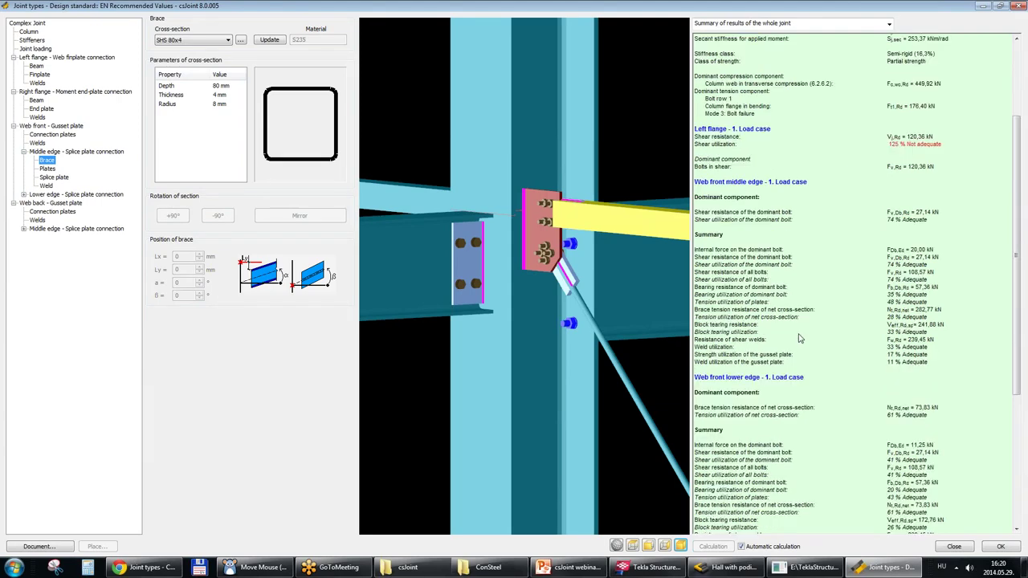
pyautogui.scroll(-4, 760, 411)
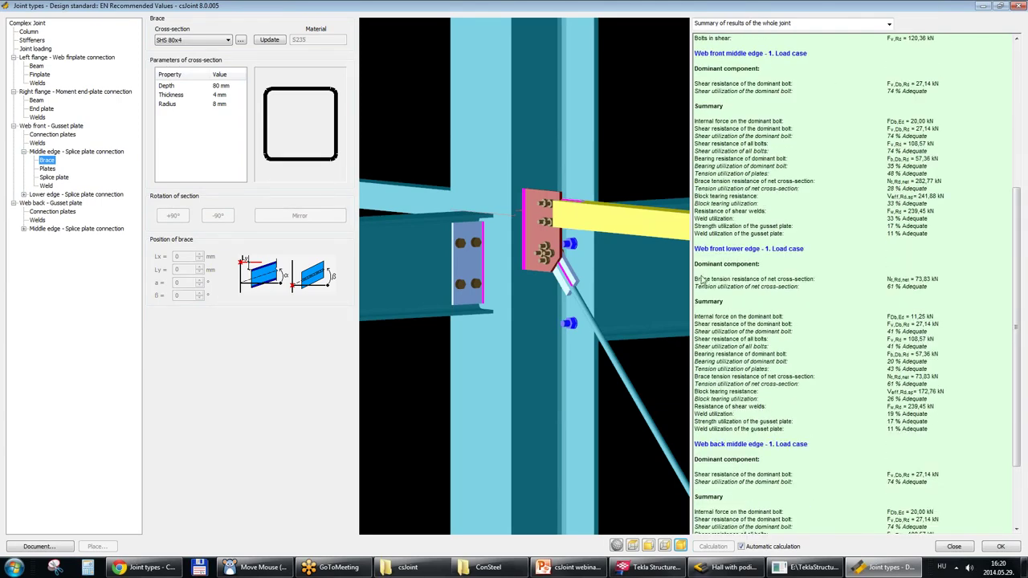
# Show the brace of the web front lower edge connection and read the lower edge and web back results.
pyautogui.doubleClick(59, 195)
pyautogui.click(53, 204)
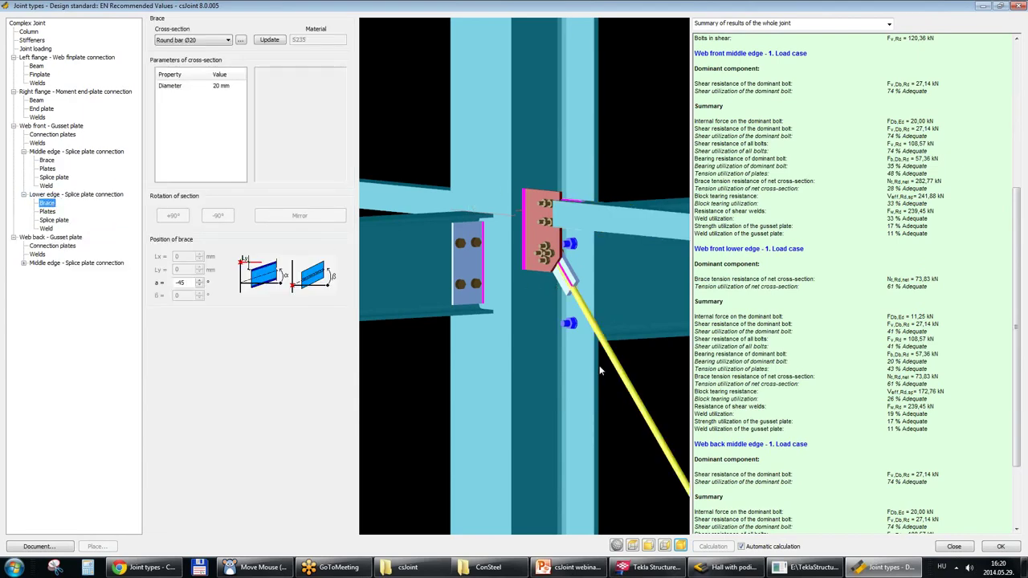
pyautogui.scroll(-3, 795, 446)
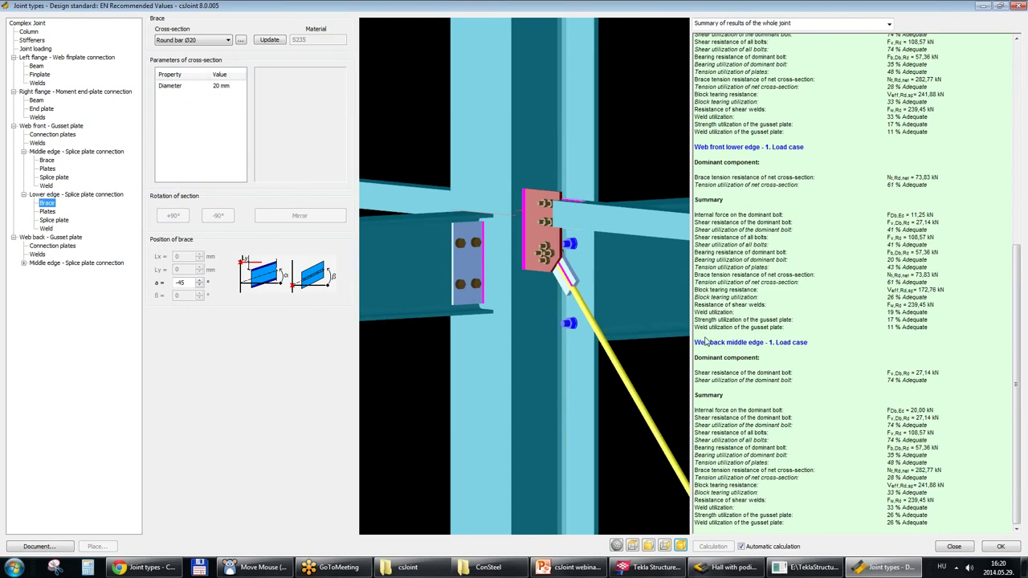
pyautogui.moveTo(1026, 399); pyautogui.dragTo(1026, 192)
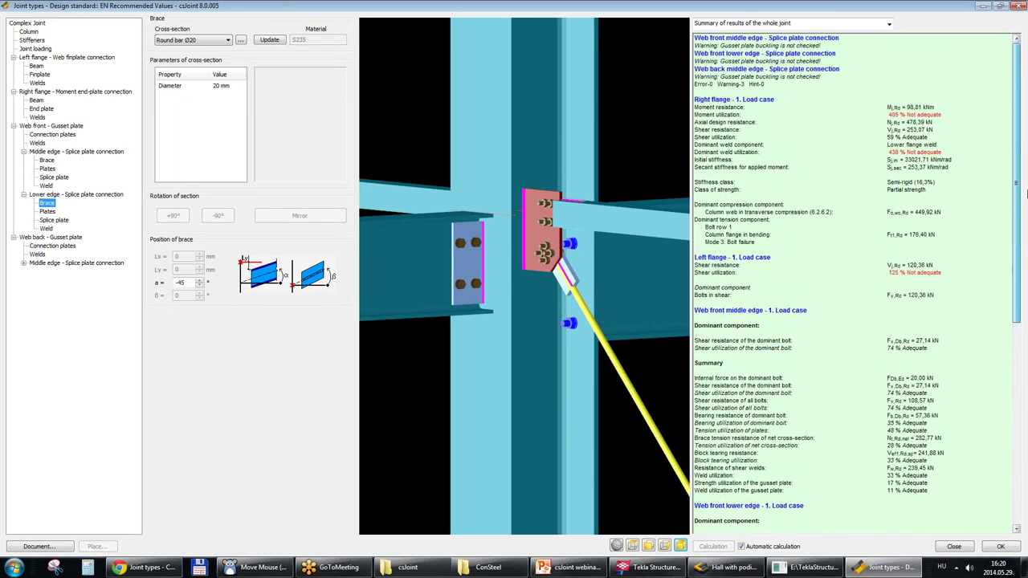
# Switch the results to the summary of the selected connection for the web front lower edge.
pyautogui.click(857, 24)
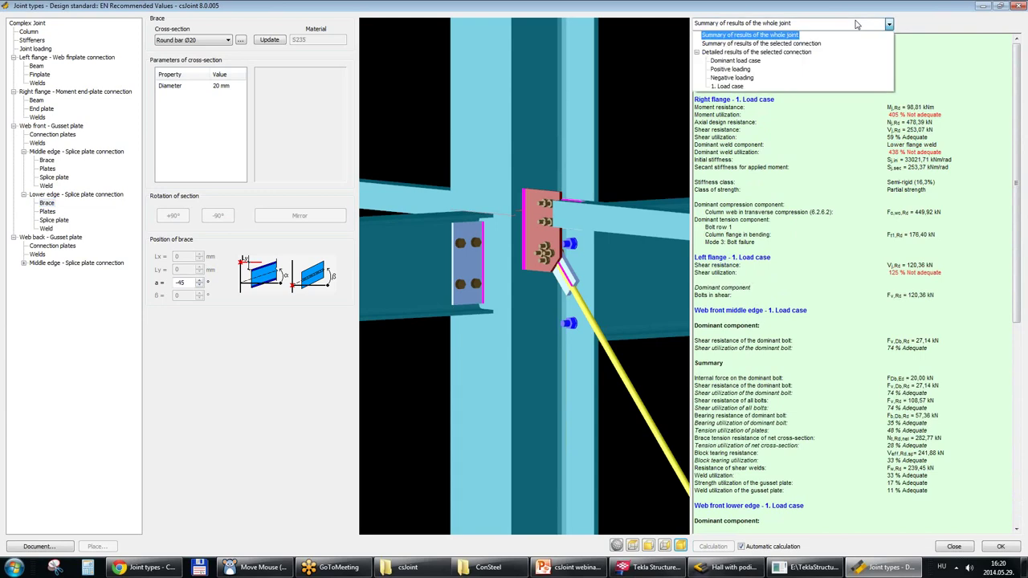
pyautogui.click(765, 45)
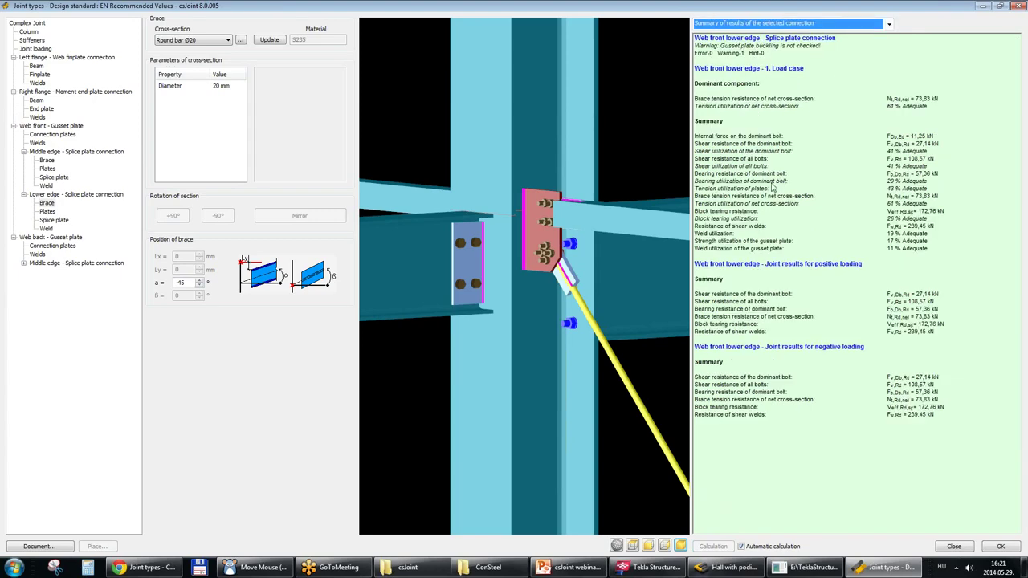
pyautogui.moveTo(570, 316); pyautogui.dragTo(377, 305, button='middle')
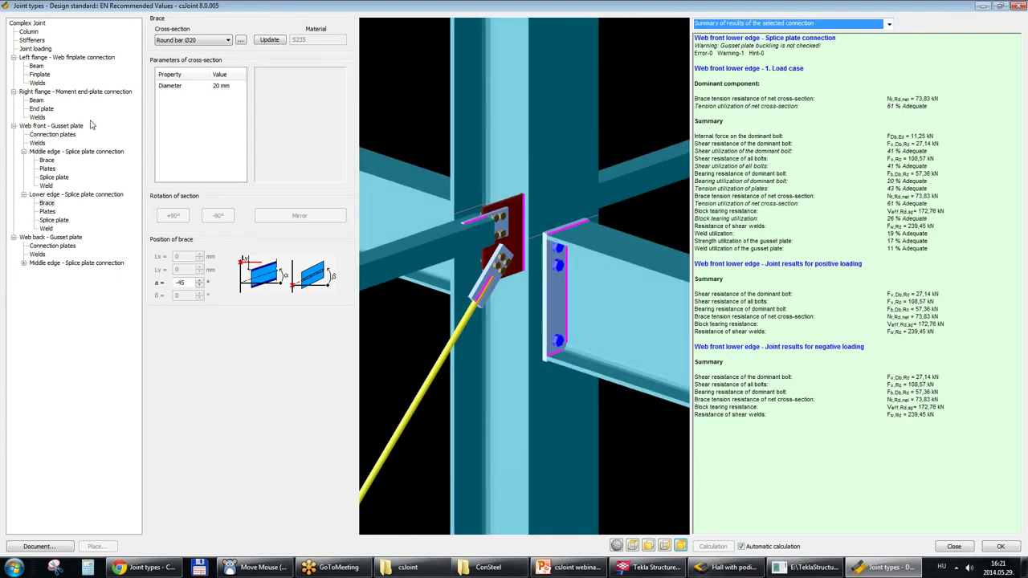
# Show the right flange beam and examine its connection summary for 1. Load case, positive loading and negative loading.
pyautogui.click(47, 100)
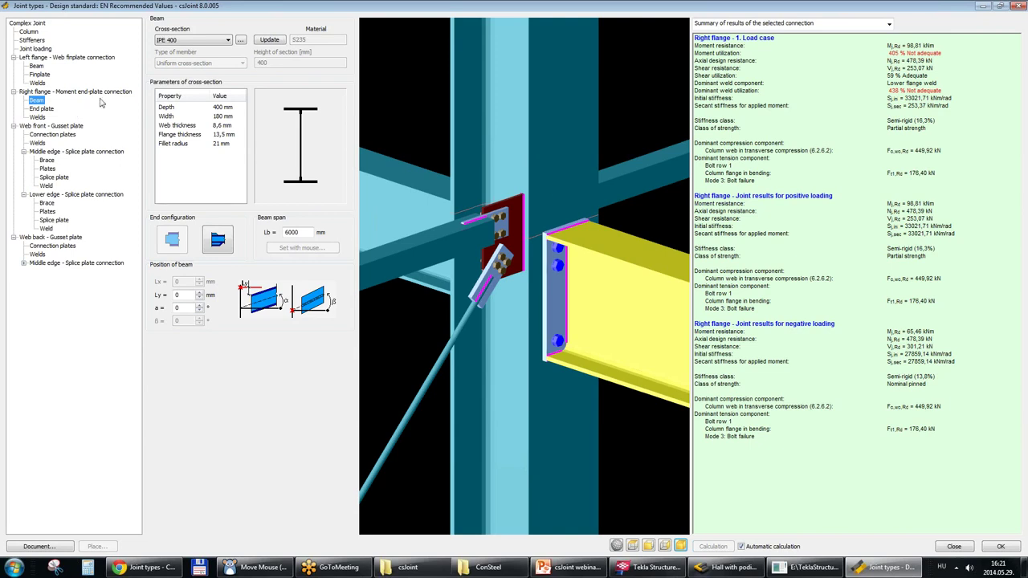
pyautogui.moveTo(580, 361); pyautogui.dragTo(596, 314, button='middle')
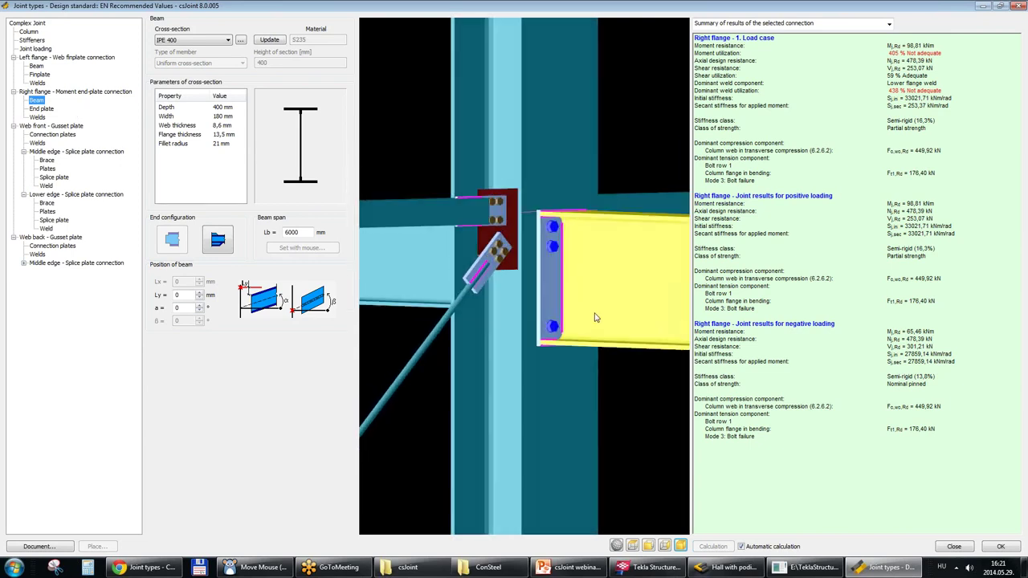
pyautogui.click(813, 28)
pyautogui.click(815, 31)
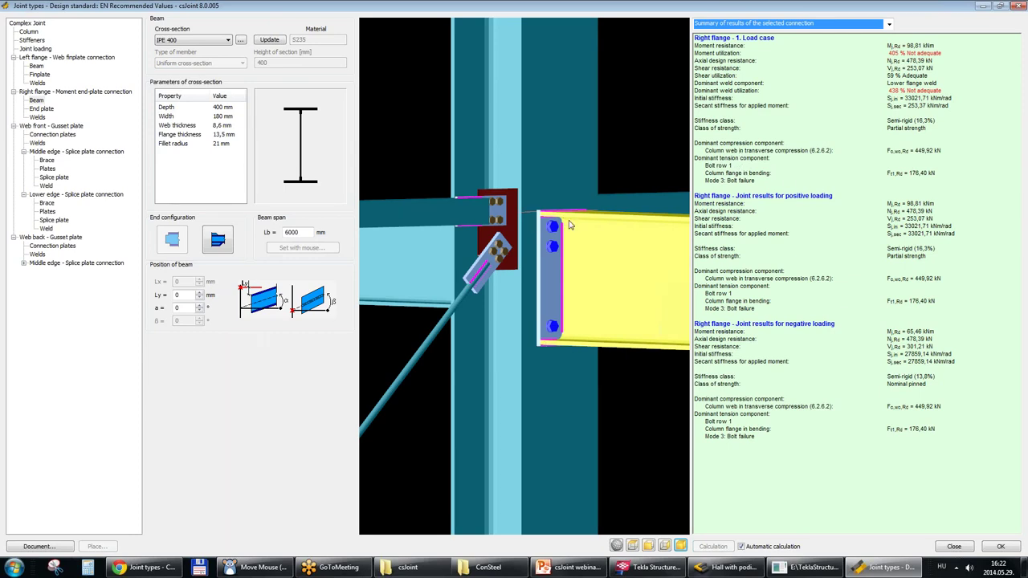
pyautogui.moveTo(585, 259)
pyautogui.mouseDown(button='middle')
pyautogui.moveTo(565, 247)
pyautogui.moveTo(598, 249)
pyautogui.mouseUp(button='middle')
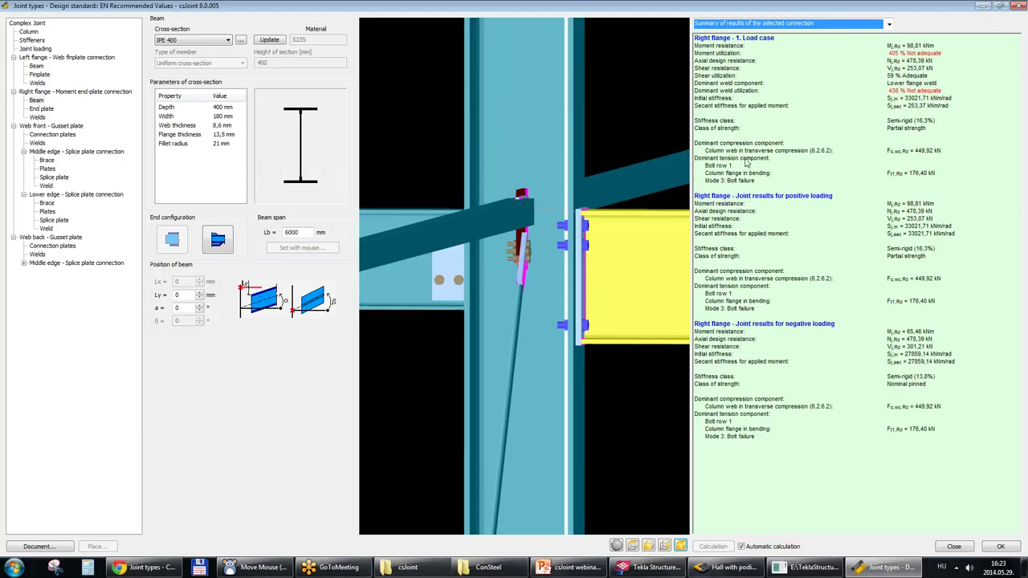
# Show the dominant load case details of the right flange connection and examine the moment resistance components by bolt row.
pyautogui.click(890, 24)
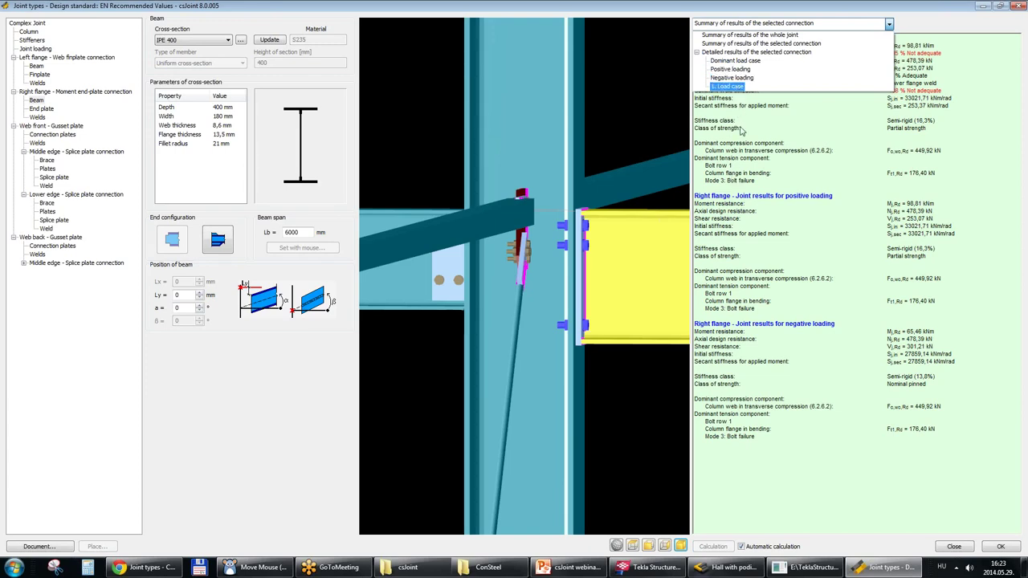
pyautogui.click(743, 61)
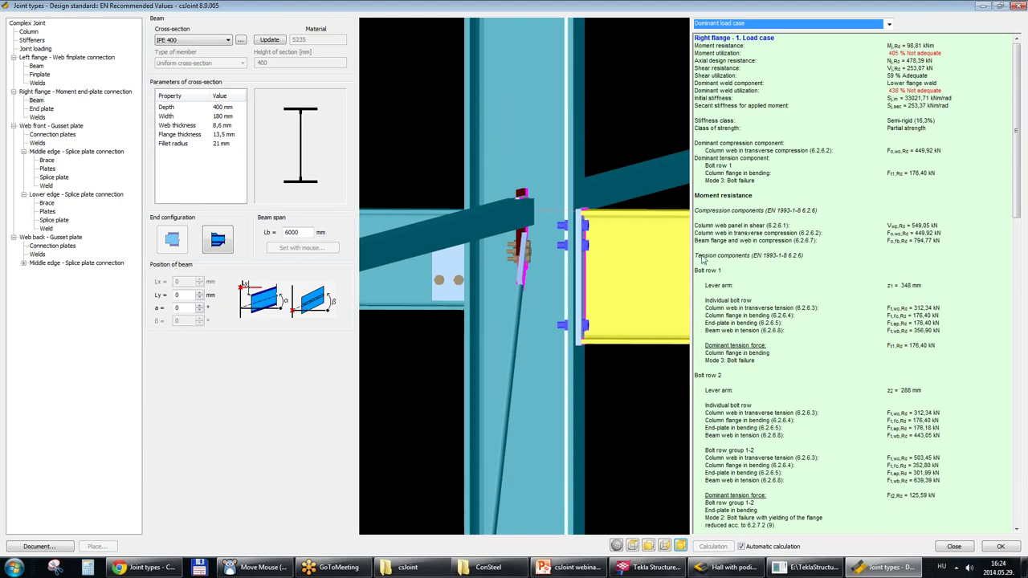
pyautogui.scroll(-3, 812, 270)
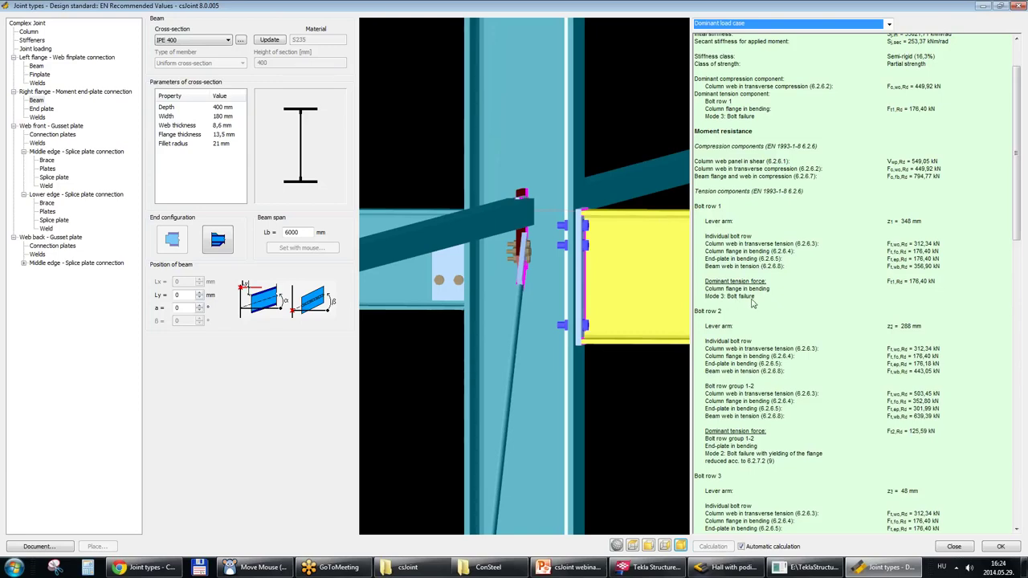
pyautogui.scroll(-3, 753, 302)
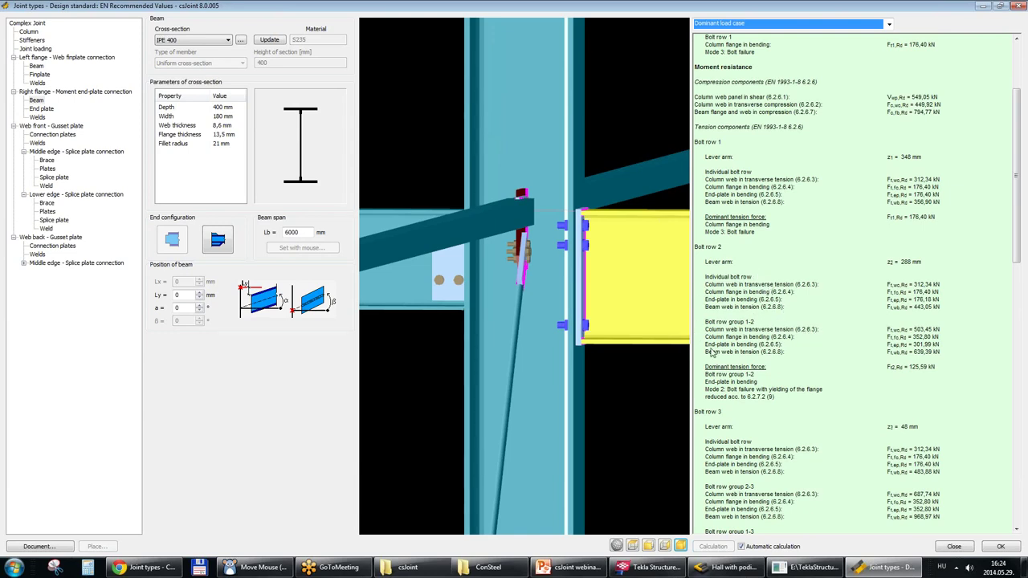
pyautogui.scroll(-12, 793, 345)
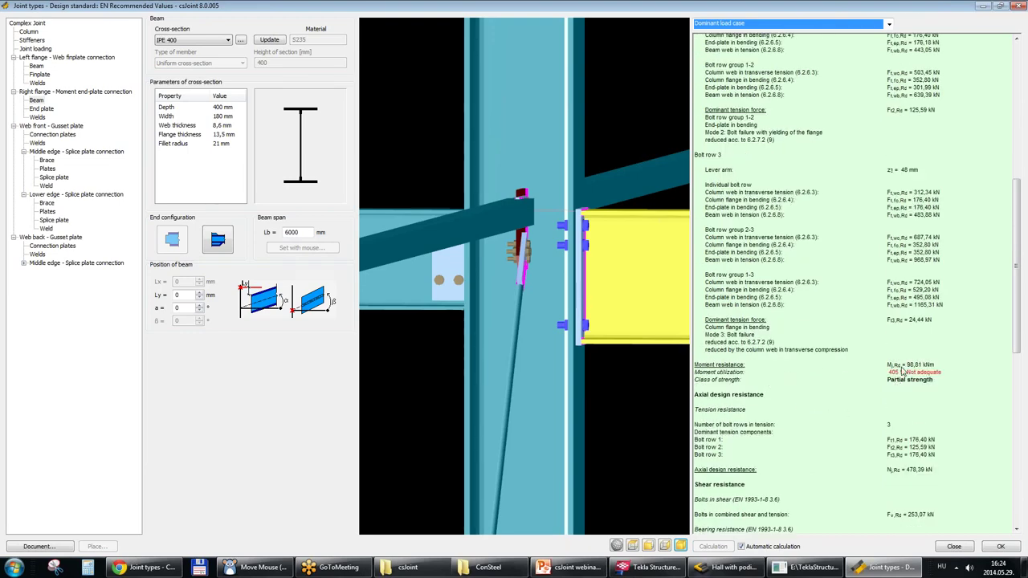
# Examine the axial, shear and weld resistances and the stiffness calculation in the right flange connection's detailed results.
pyautogui.scroll(-3, 759, 304)
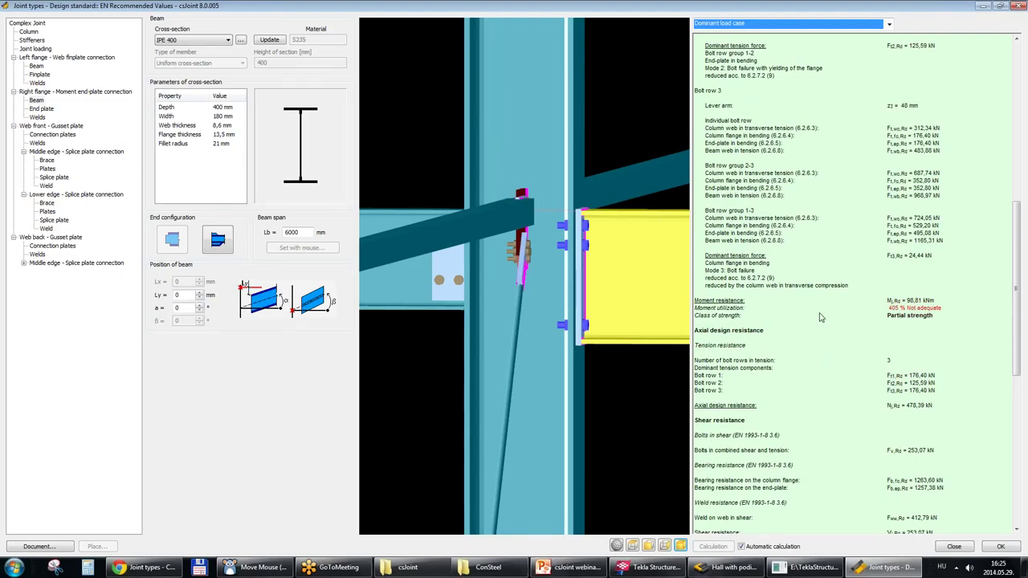
pyautogui.scroll(-4, 821, 317)
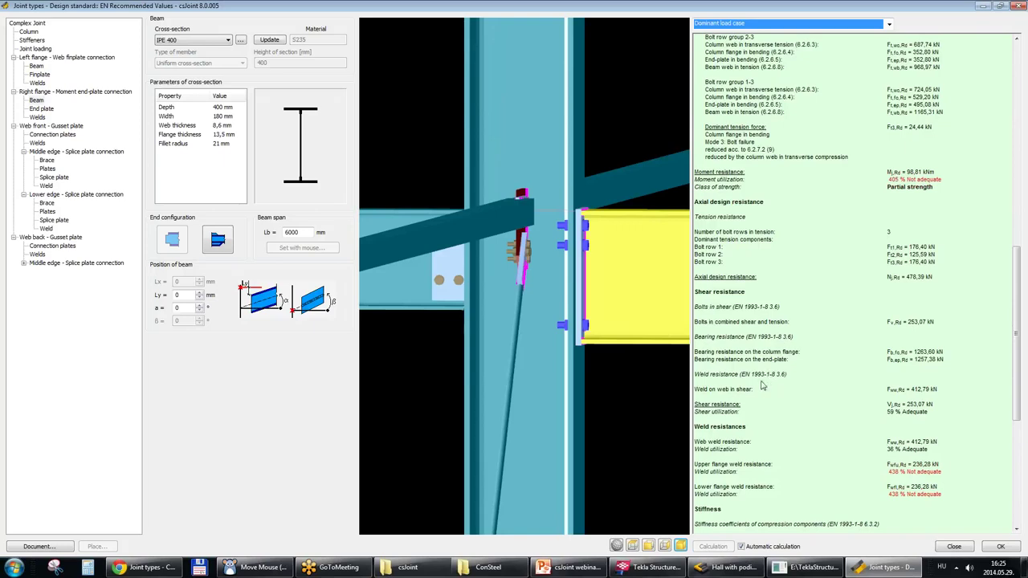
pyautogui.scroll(-3, 751, 336)
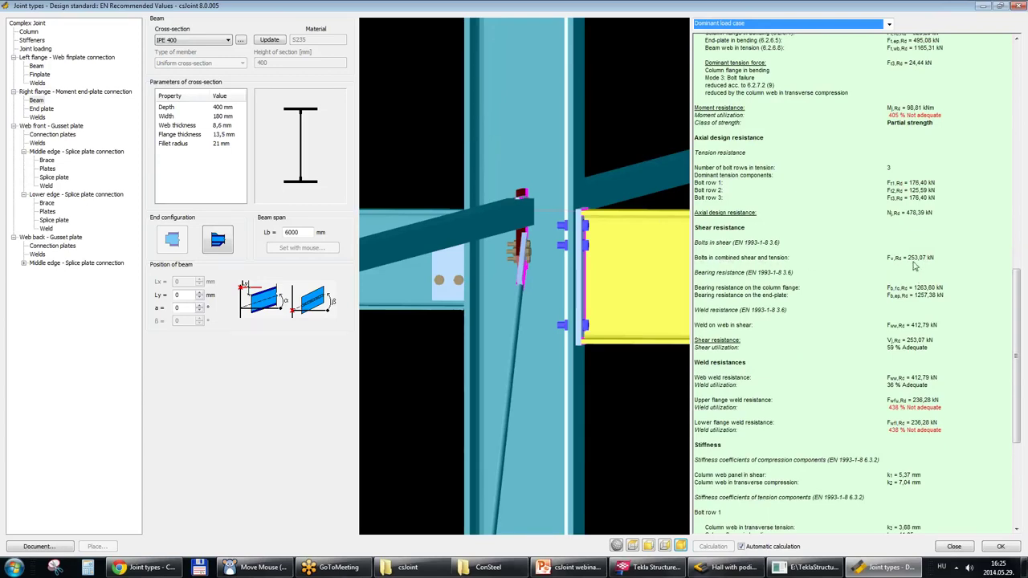
pyautogui.scroll(-2, 748, 266)
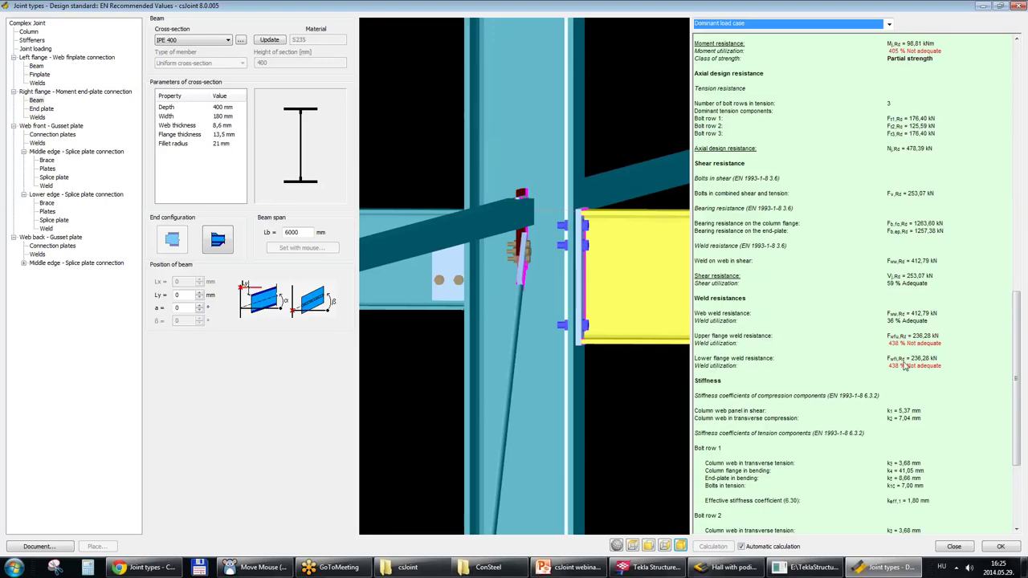
pyautogui.scroll(-5, 717, 228)
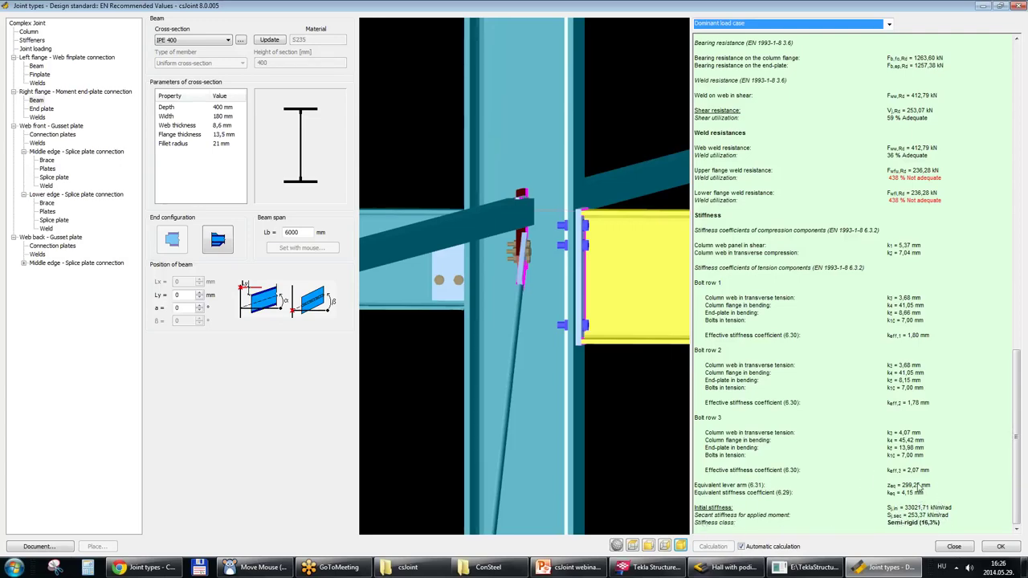
# Open the haunch parameters of the right flange beam and choose a haunch with flange on the bottom flange.
pyautogui.scroll(15, 920, 487)
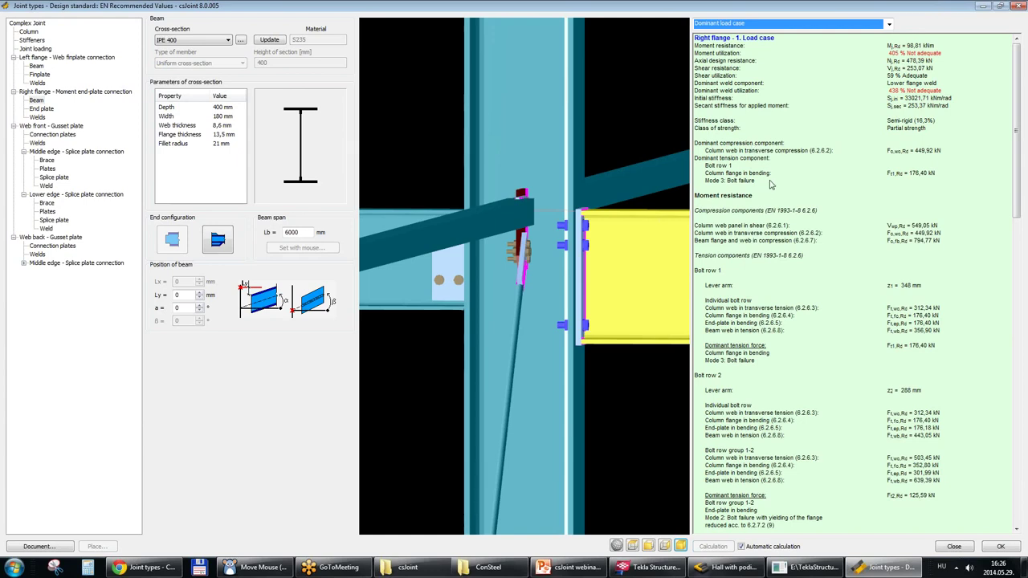
pyautogui.moveTo(684, 251)
pyautogui.mouseDown()
pyautogui.moveTo(637, 267)
pyautogui.moveTo(683, 235)
pyautogui.mouseUp()
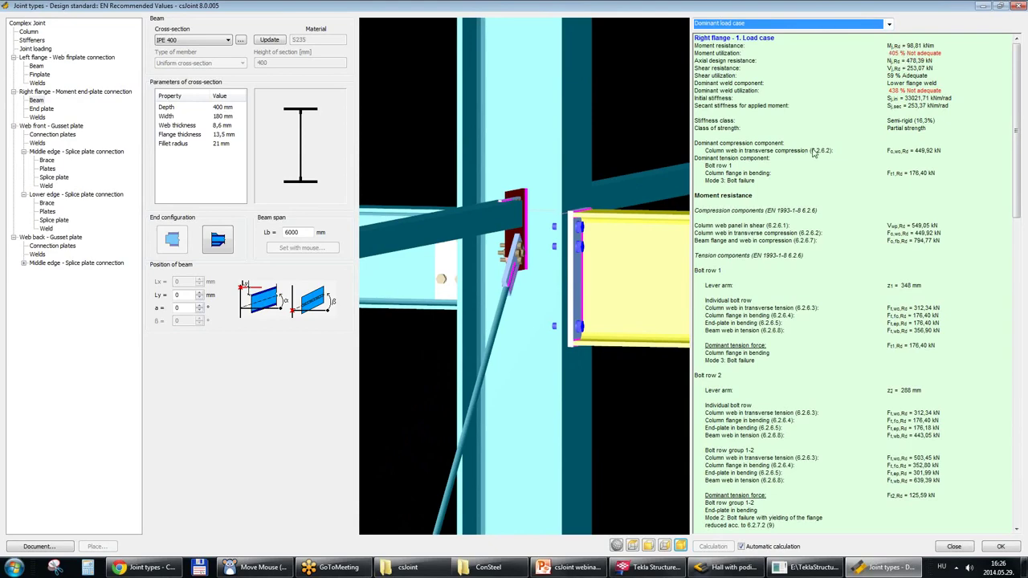
pyautogui.moveTo(622, 274)
pyautogui.mouseDown()
pyautogui.moveTo(603, 268)
pyautogui.moveTo(607, 238)
pyautogui.moveTo(603, 283)
pyautogui.moveTo(574, 287)
pyautogui.moveTo(613, 280)
pyautogui.mouseUp()
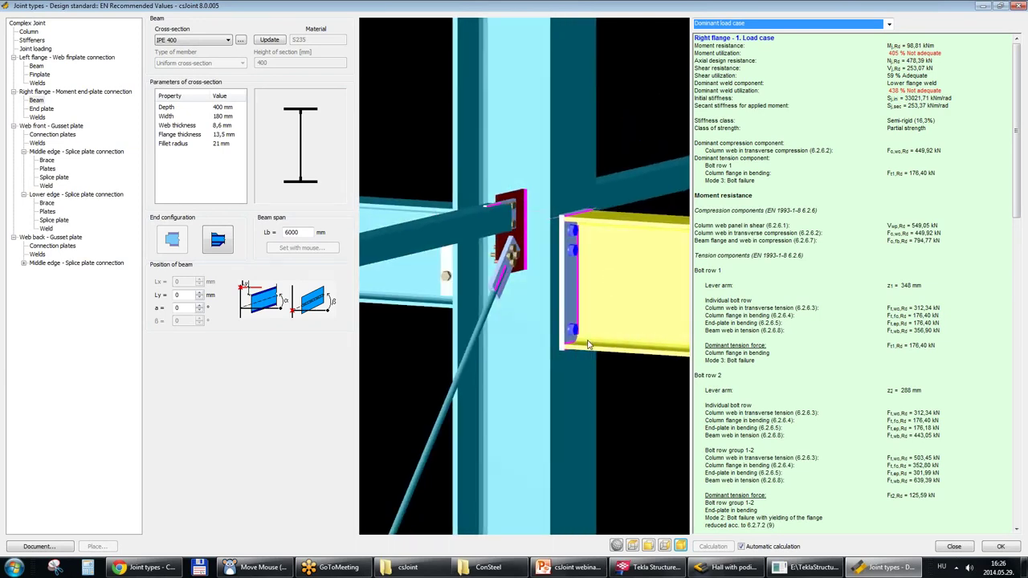
pyautogui.click(36, 100)
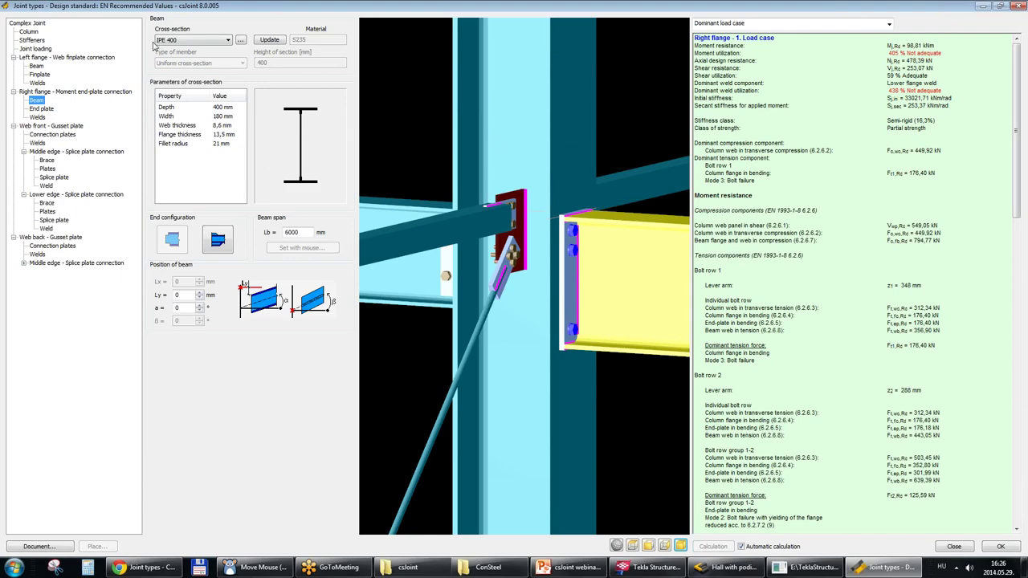
pyautogui.click(218, 239)
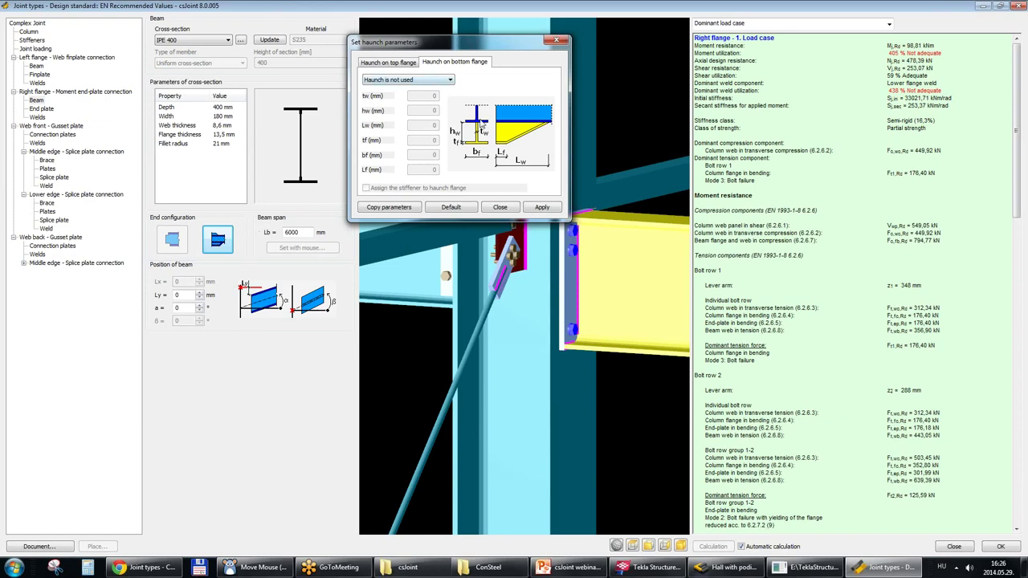
pyautogui.click(394, 64)
pyautogui.click(442, 65)
pyautogui.click(445, 80)
pyautogui.click(419, 93)
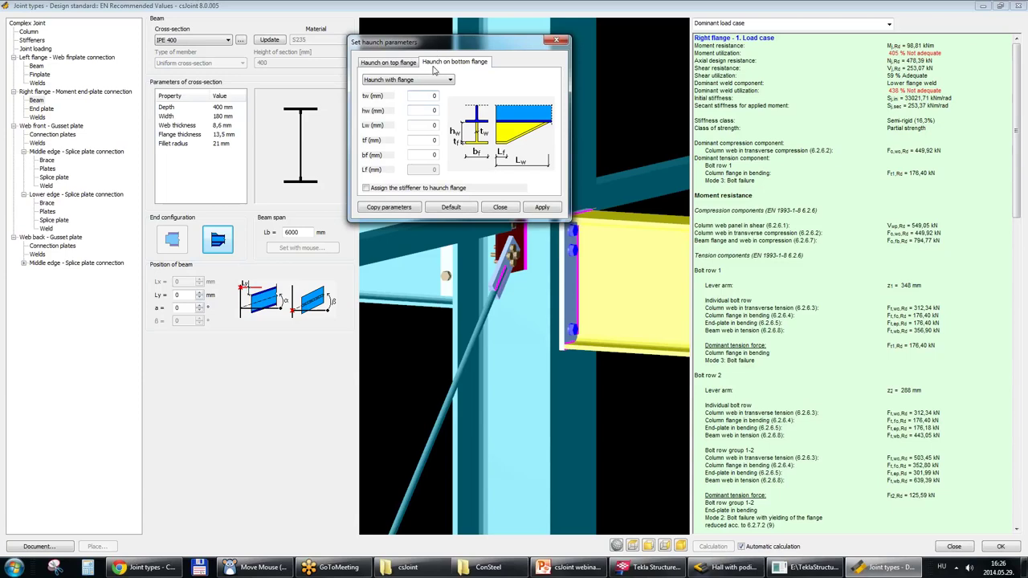
# Set the bottom haunch to tw 8, hw 250, Lw 700, tf 14 and bf 180 mm and apply it to the beam.
pyautogui.doubleClick(426, 96)
pyautogui.press('Tab')
pyautogui.press('Tab')
pyautogui.doubleClick(430, 141)
pyautogui.doubleClick(431, 155)
pyautogui.write('180')
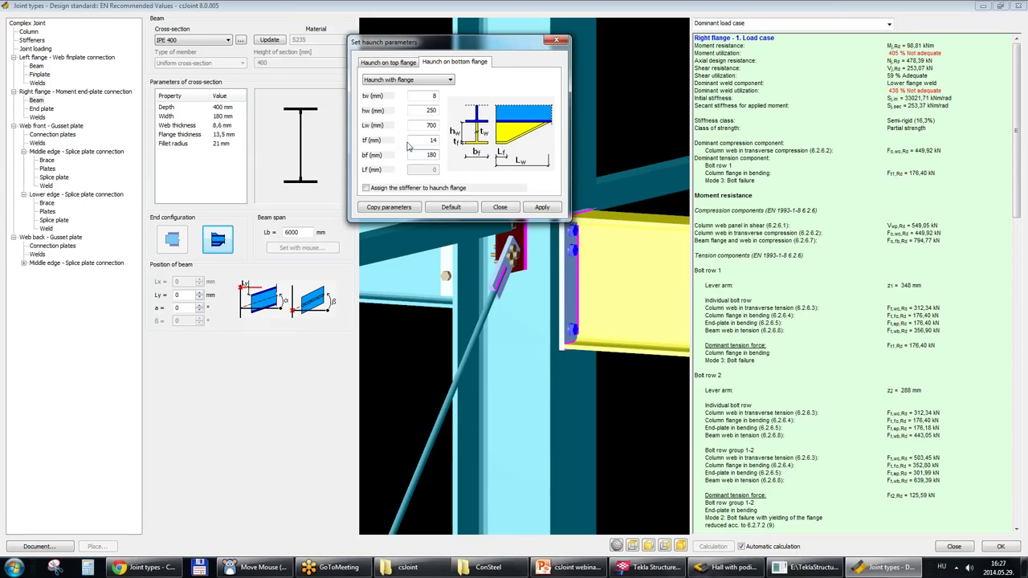
pyautogui.click(542, 208)
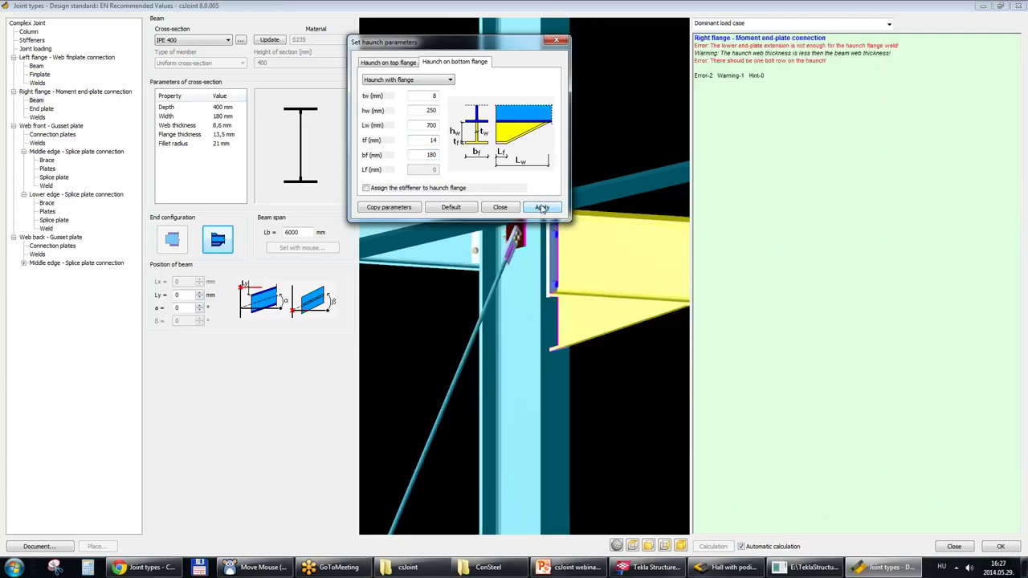
pyautogui.click(555, 40)
# Update the right flange connection so that its end-plate and bolts adapt to the new bottom haunch.
pyautogui.moveTo(597, 300); pyautogui.dragTo(556, 282, button='middle')
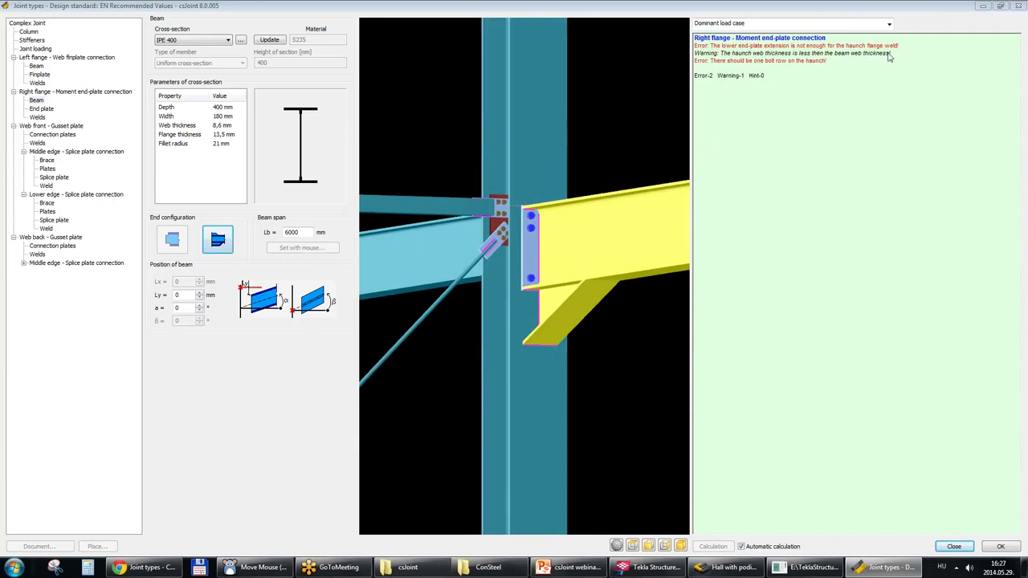
pyautogui.moveTo(550, 275); pyautogui.dragTo(550, 279, button='middle')
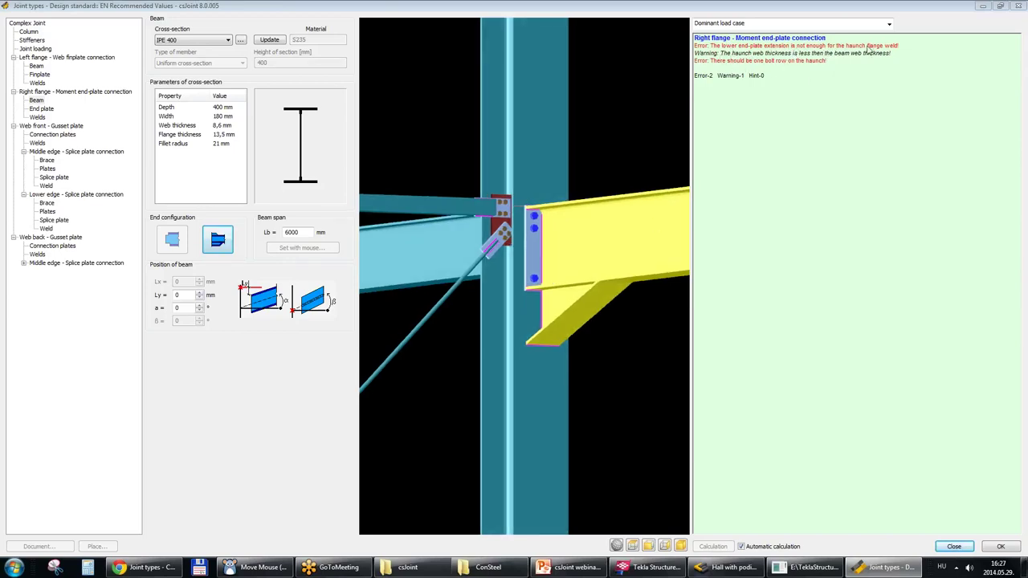
pyautogui.moveTo(550, 329); pyautogui.dragTo(561, 232)
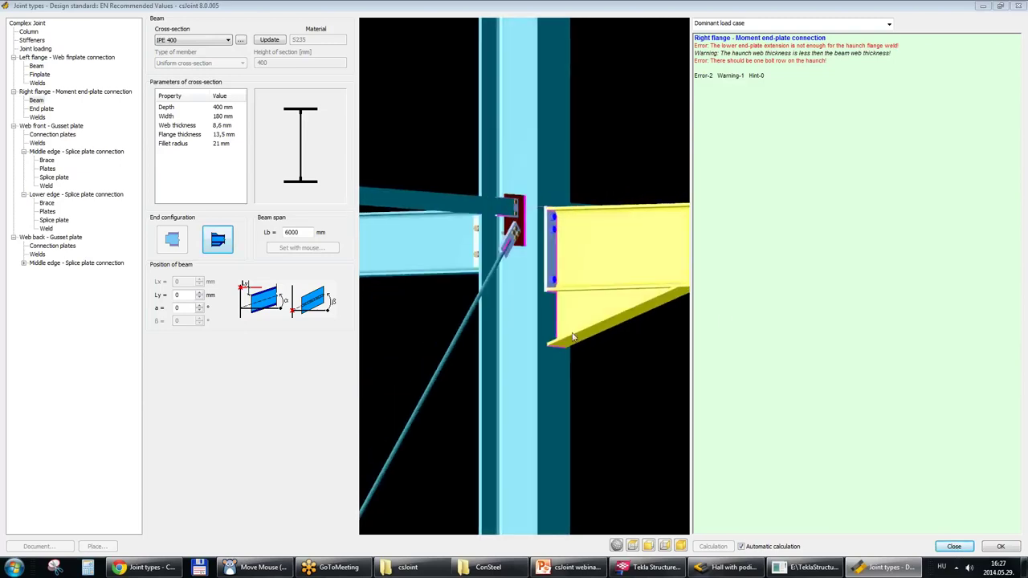
pyautogui.moveTo(562, 371); pyautogui.dragTo(537, 232)
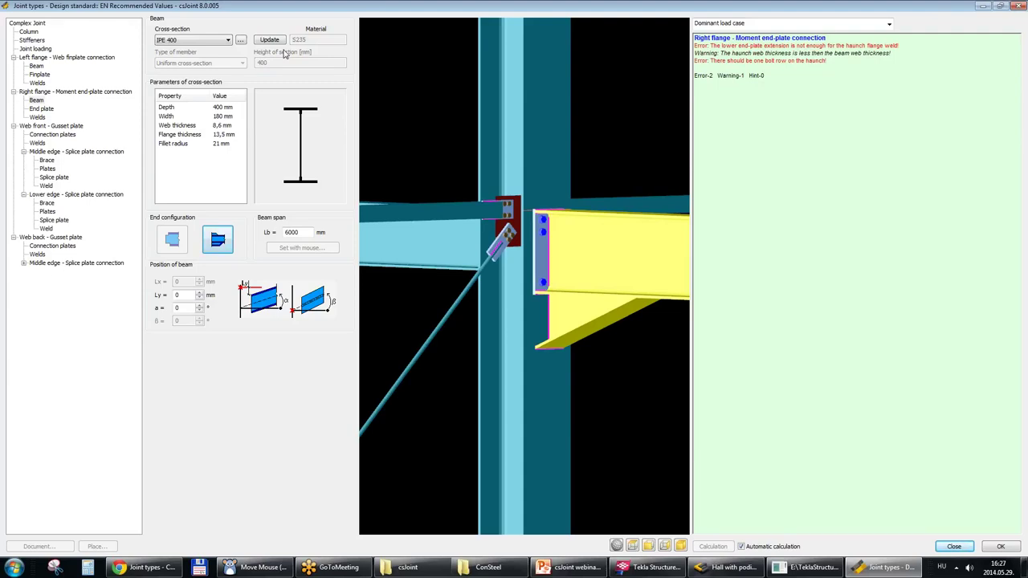
pyautogui.click(263, 42)
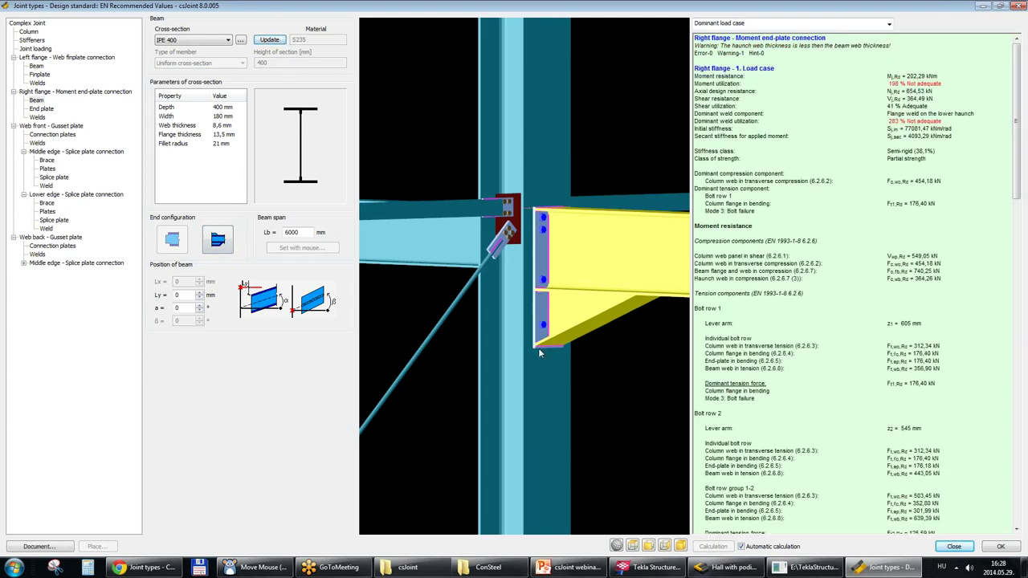
# Examine the haunched right flange connection and its moment resistance components by bolt row in the dominant load case results.
pyautogui.moveTo(539, 353); pyautogui.dragTo(526, 219)
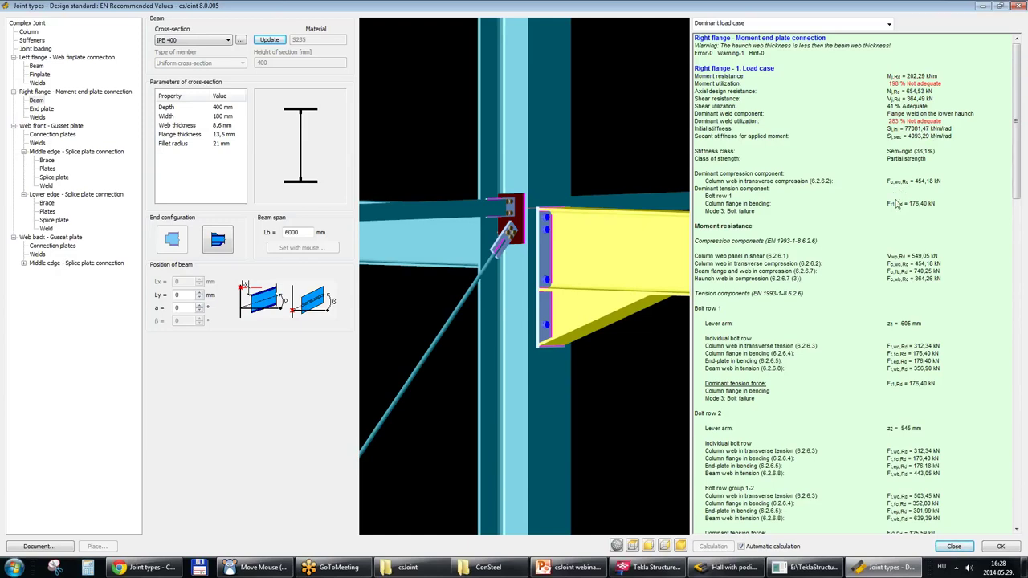
pyautogui.moveTo(561, 252); pyautogui.dragTo(623, 277, button='middle')
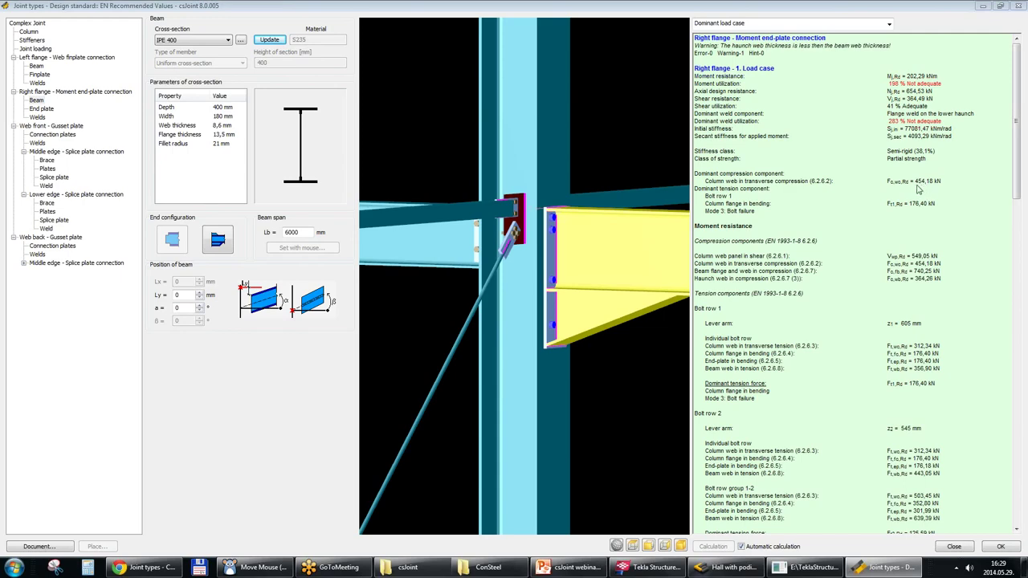
pyautogui.scroll(-5, 795, 343)
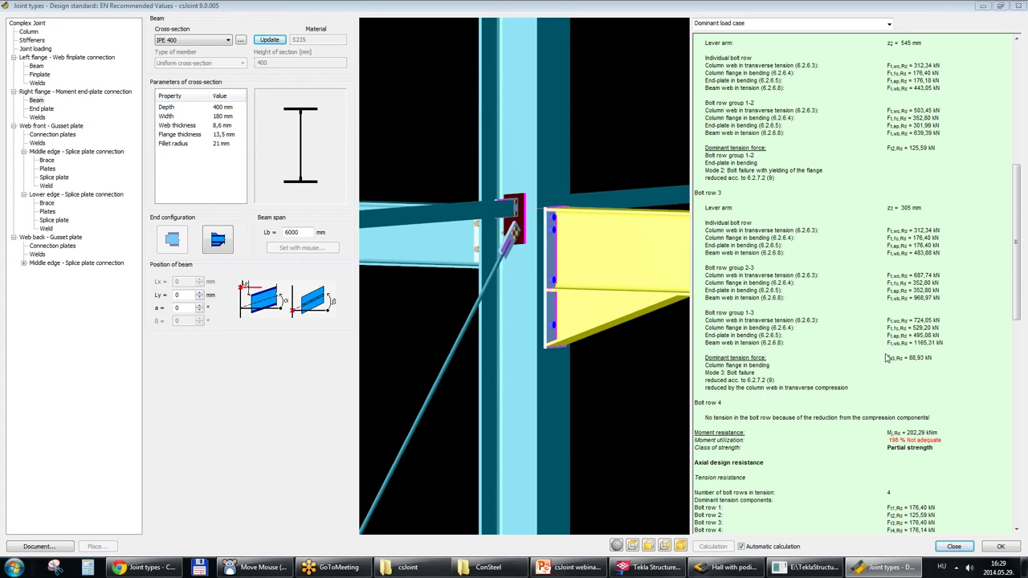
pyautogui.scroll(3, 881, 317)
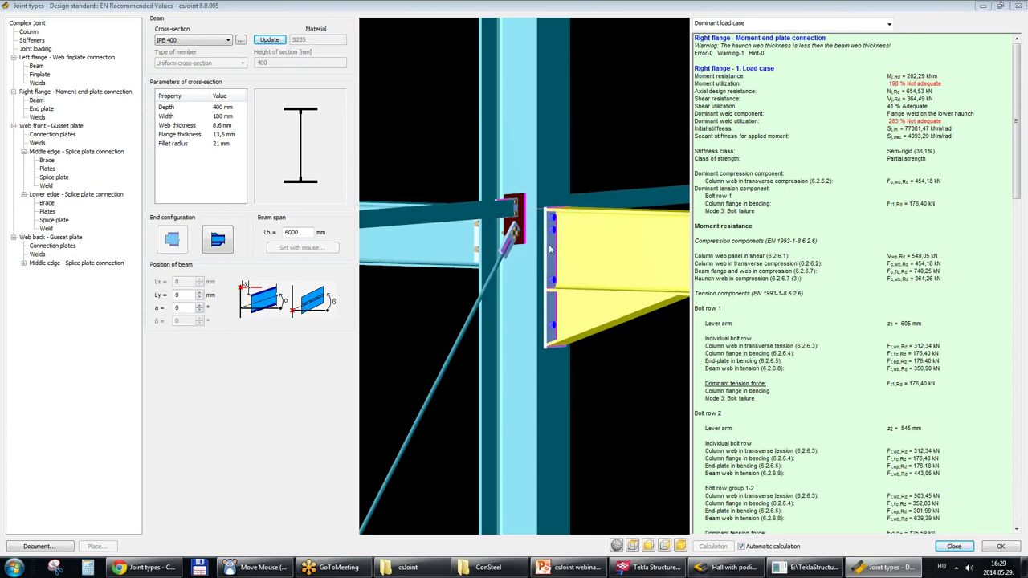
pyautogui.moveTo(538, 255); pyautogui.dragTo(552, 217, button='middle')
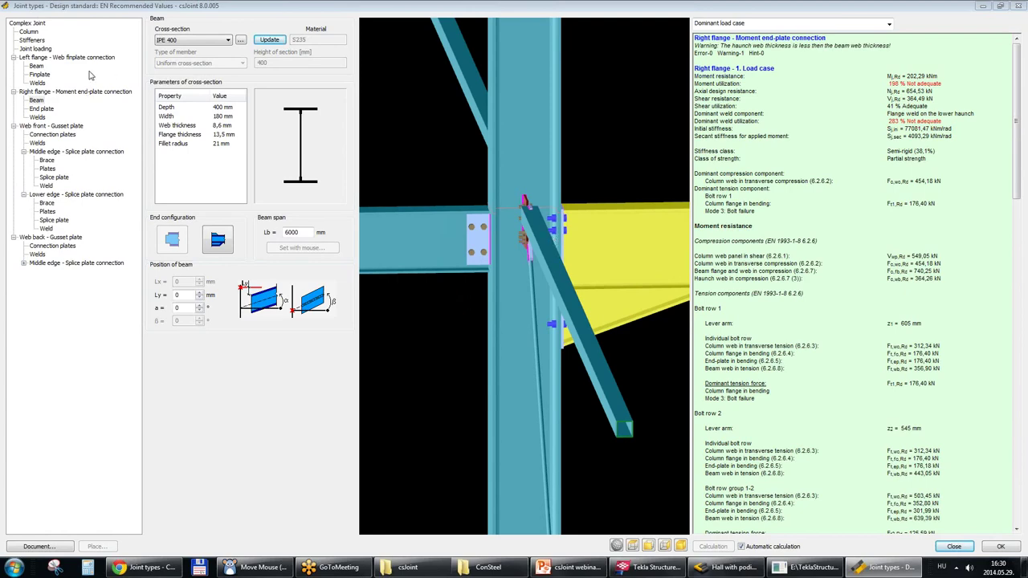
# Examine the available column flange stiffener types and their dimensions without adding a stiffener.
pyautogui.click(33, 41)
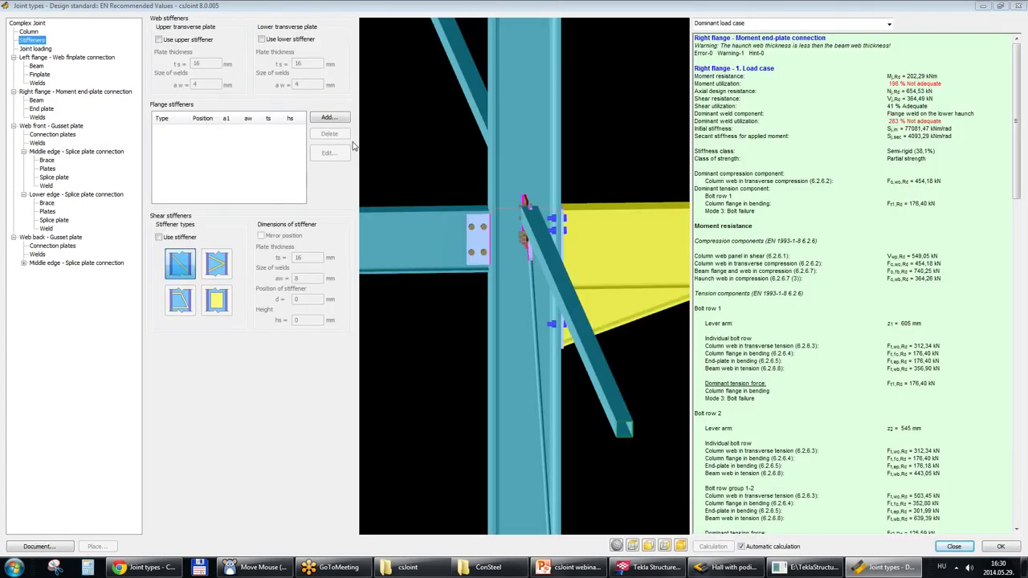
pyautogui.click(327, 118)
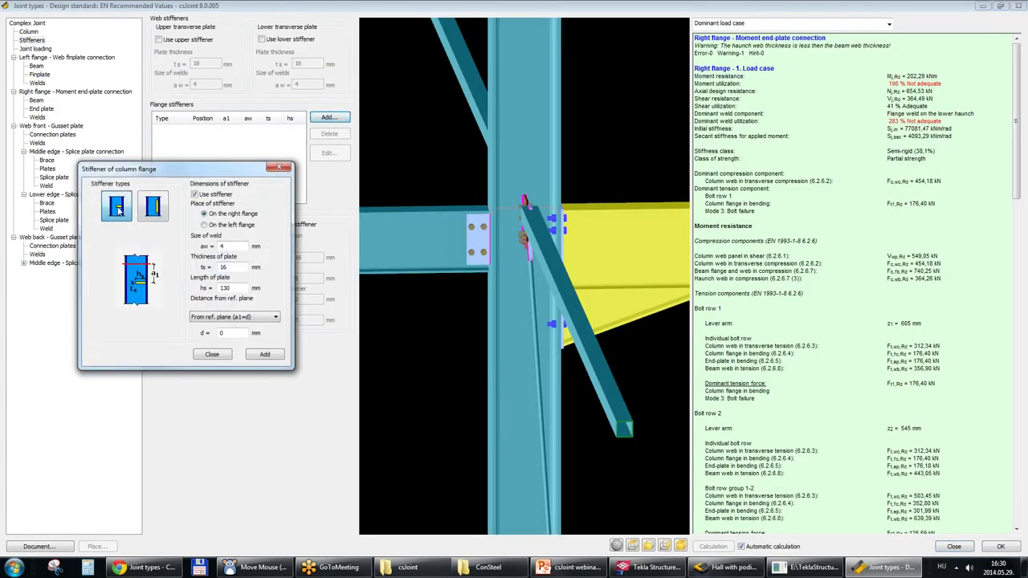
pyautogui.click(151, 209)
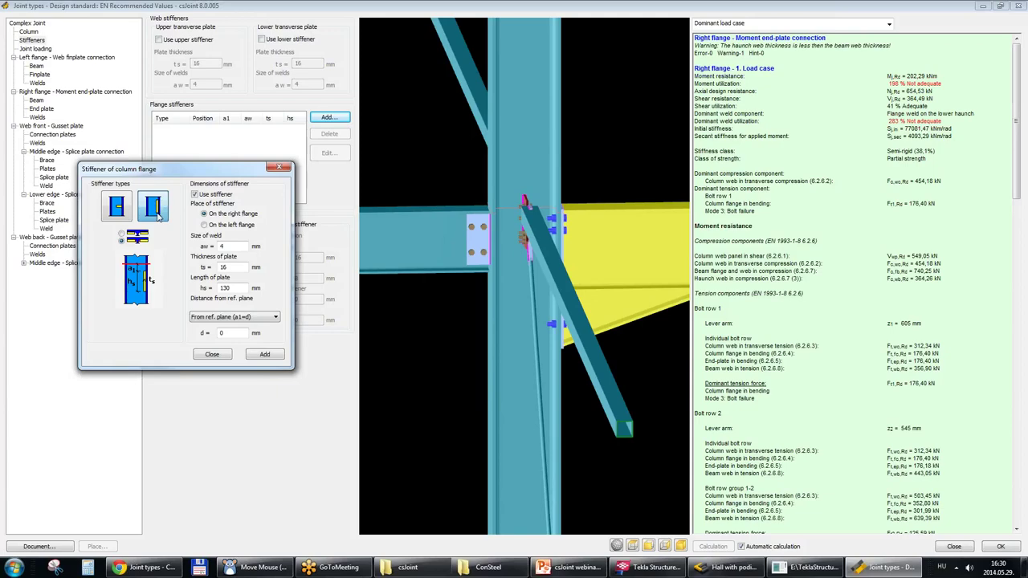
pyautogui.click(279, 167)
pyautogui.moveTo(584, 227); pyautogui.dragTo(543, 215, button='middle')
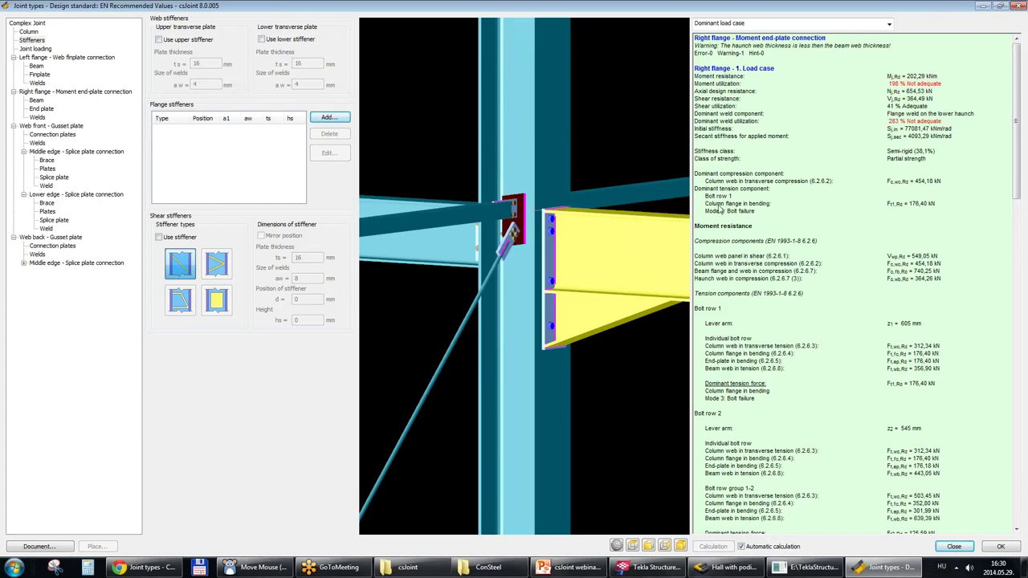
# Change the material grade of the M20 bolts in the right flange end-plate to 8.8.
pyautogui.click(41, 108)
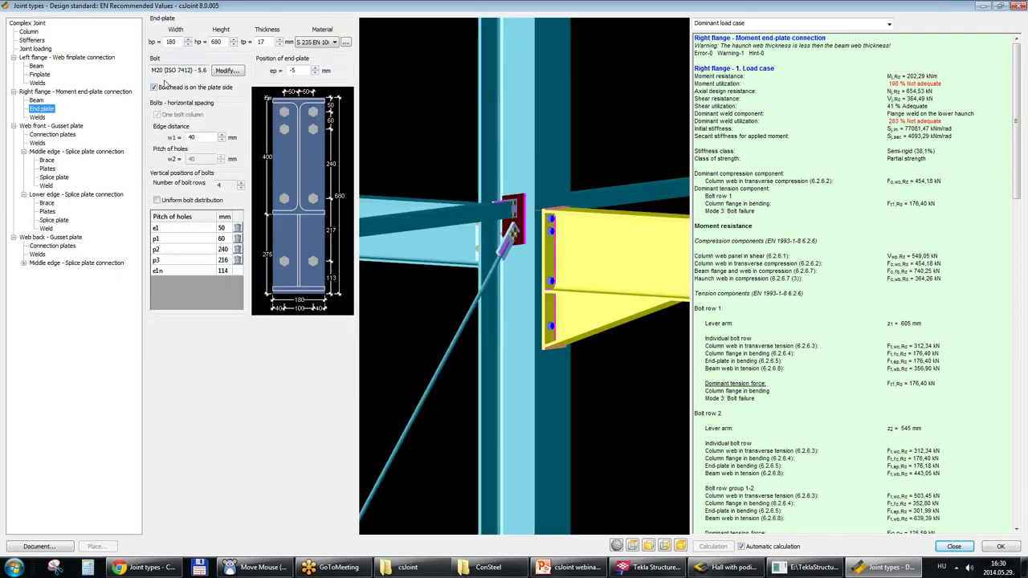
pyautogui.click(227, 70)
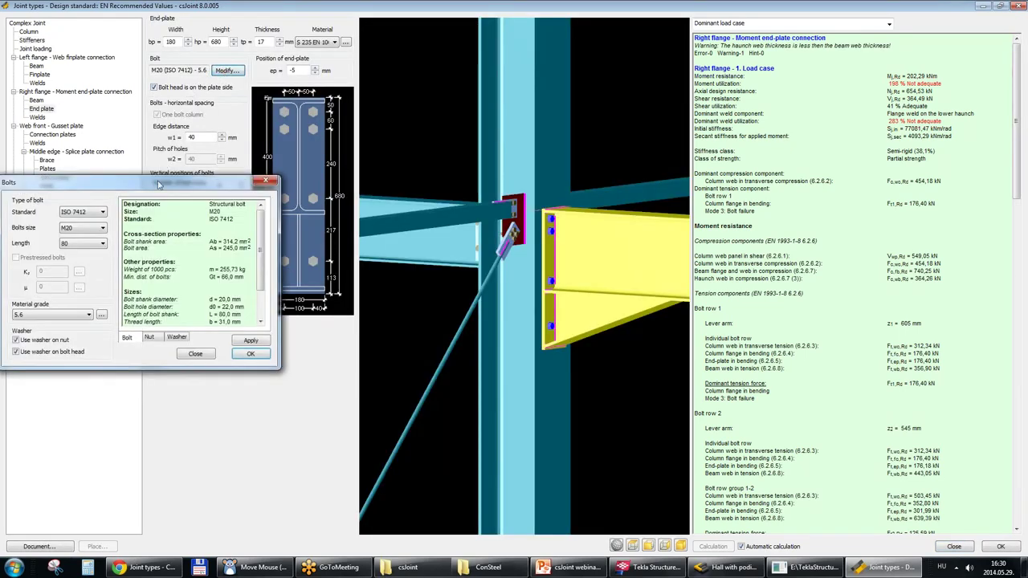
pyautogui.moveTo(159, 185); pyautogui.dragTo(265, 159)
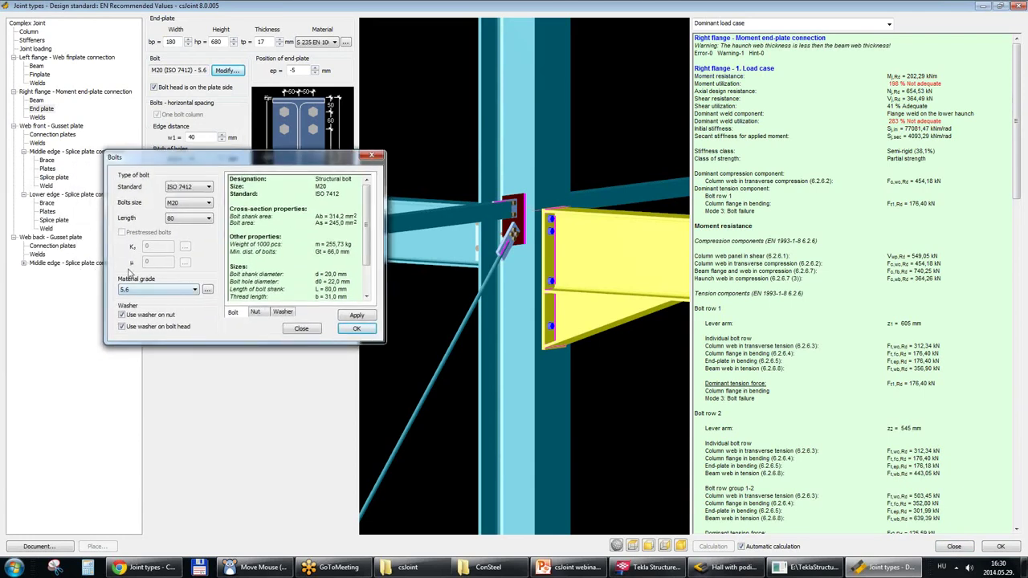
pyautogui.click(194, 293)
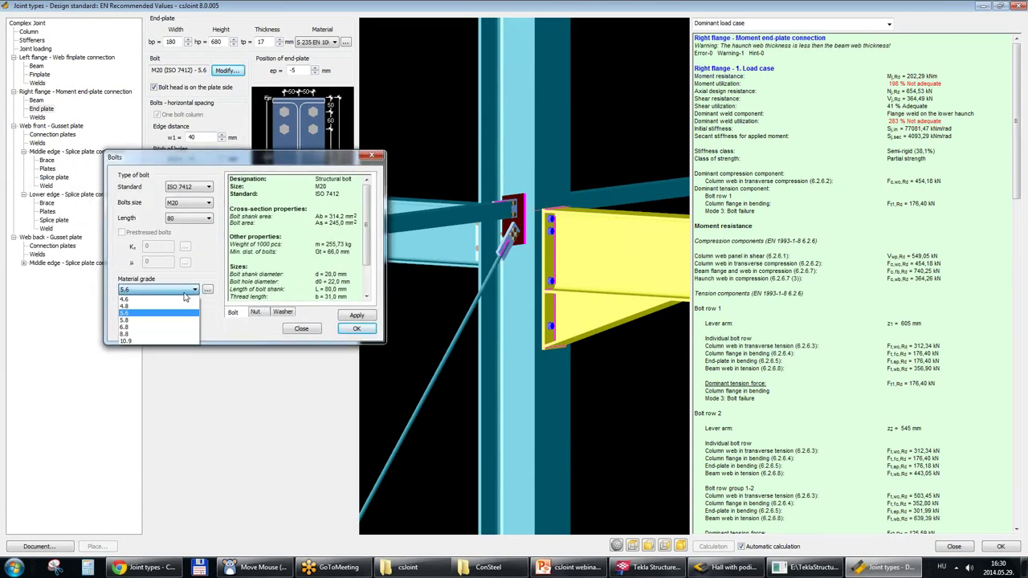
pyautogui.click(132, 334)
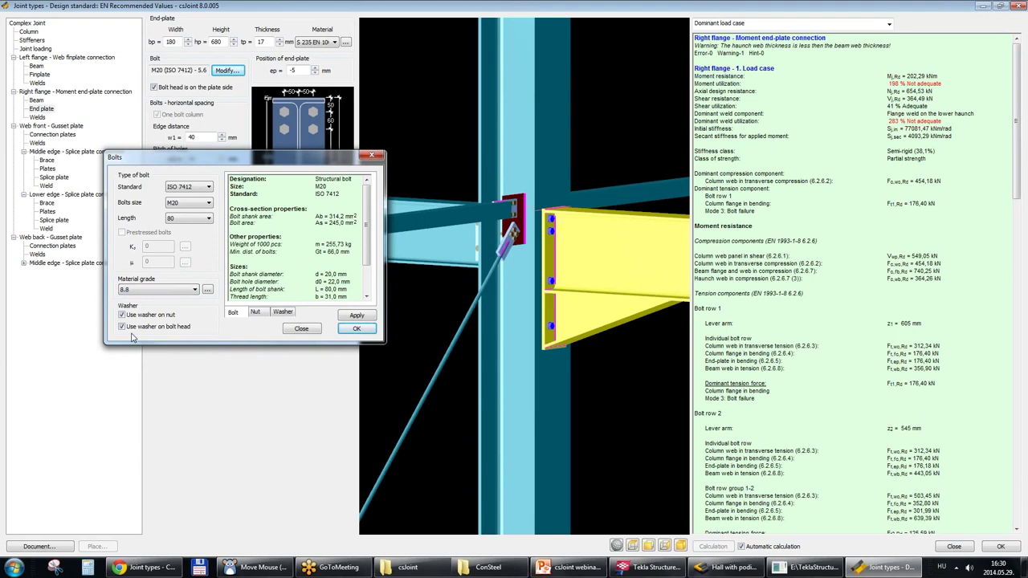
pyautogui.click(356, 328)
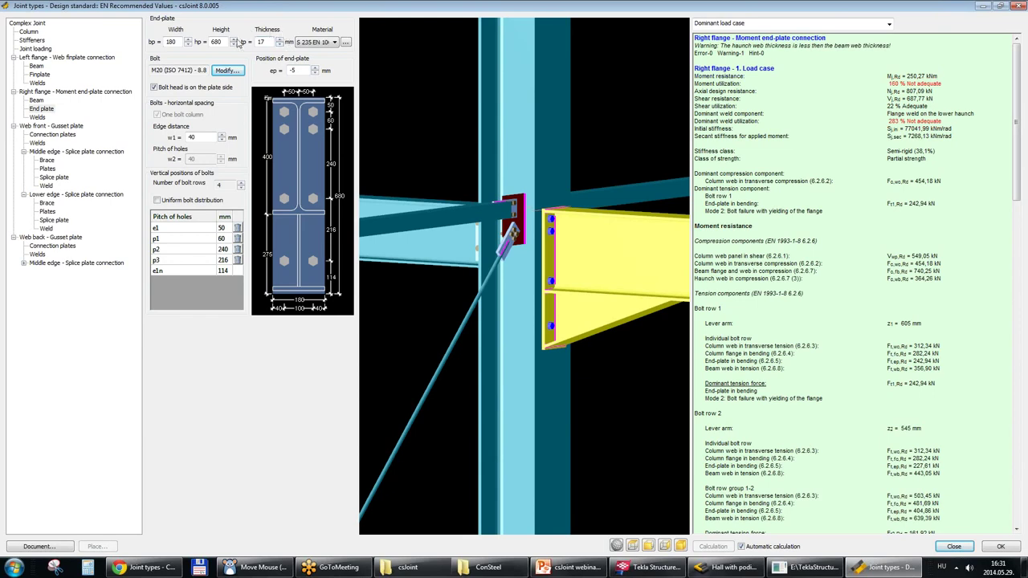
# Increase the thickness of the right flange end-plate to 20 mm.
pyautogui.click(279, 39)
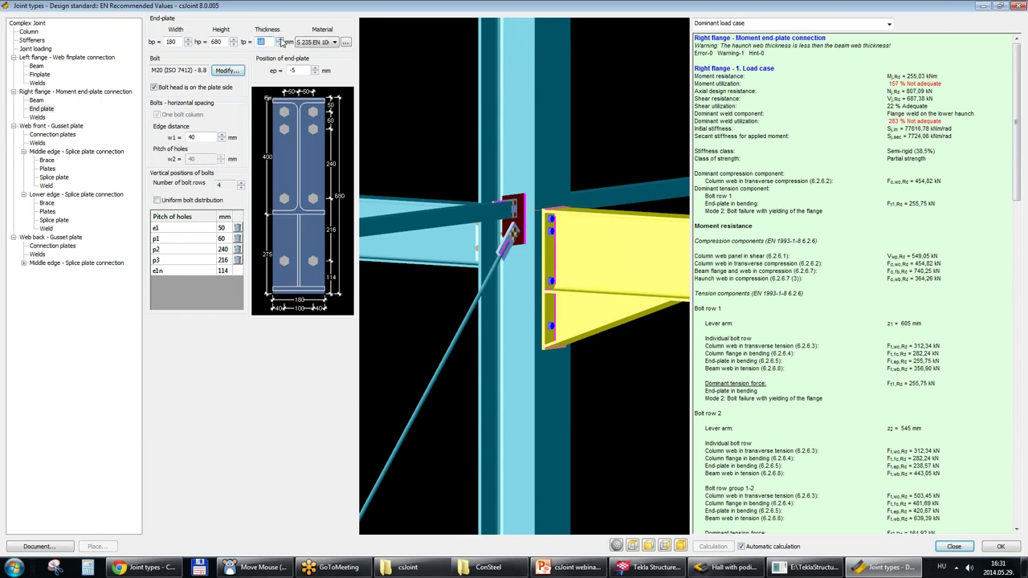
pyautogui.click(280, 40)
pyautogui.click(281, 39)
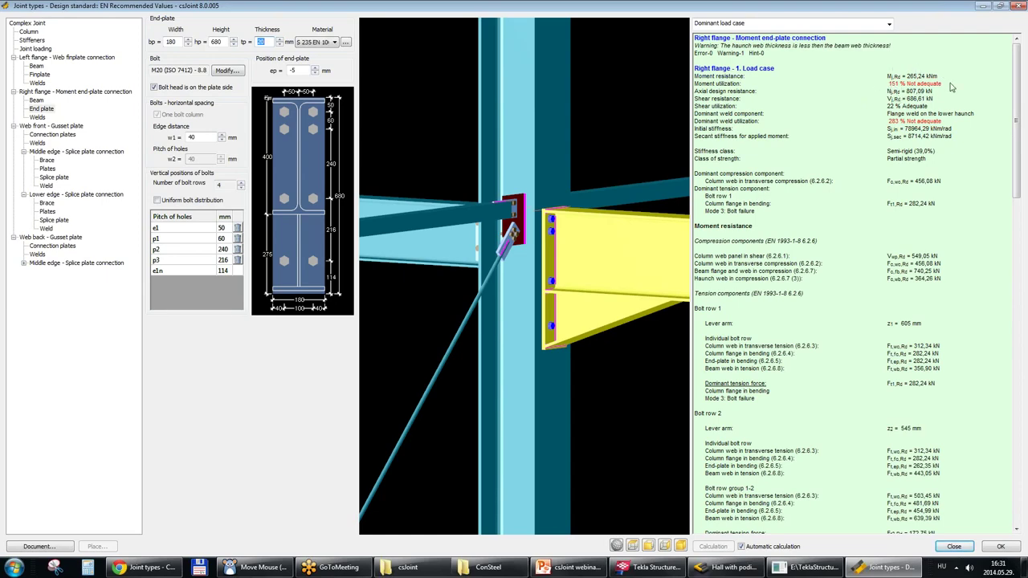
# Set the material grade of the end-plate's M20 bolts to 10.9.
pyautogui.click(227, 70)
pyautogui.click(89, 316)
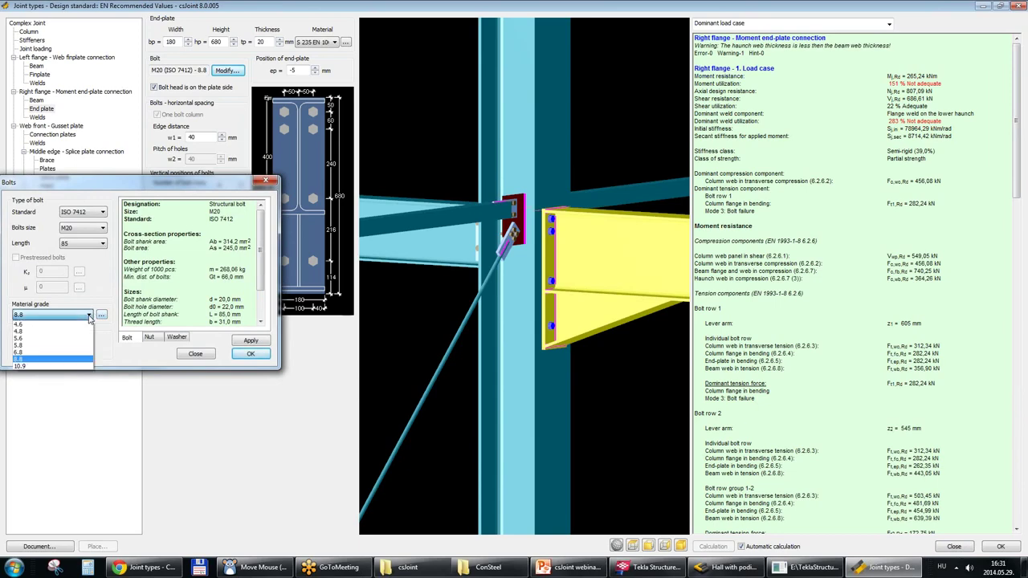
pyautogui.click(23, 367)
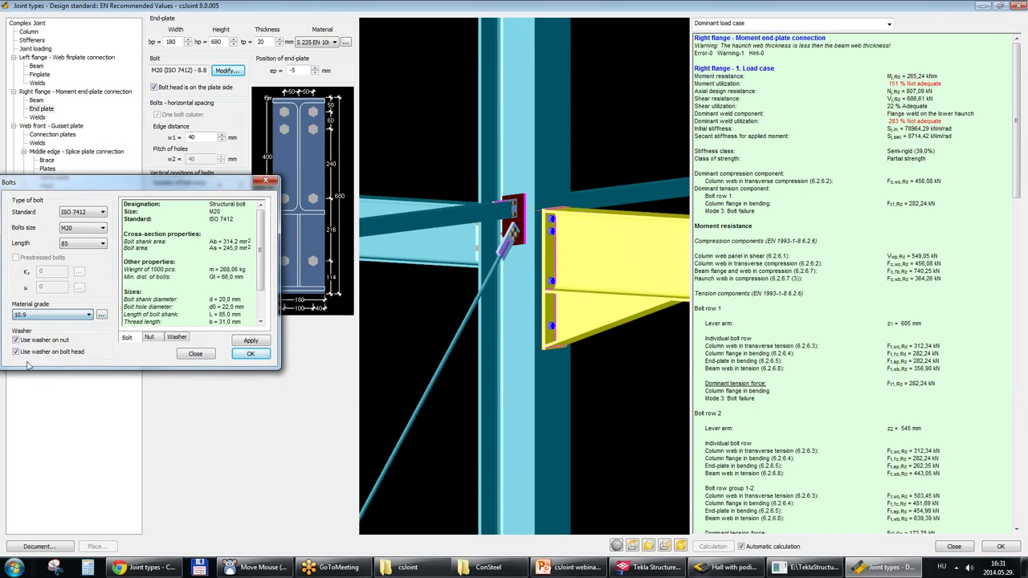
pyautogui.click(249, 353)
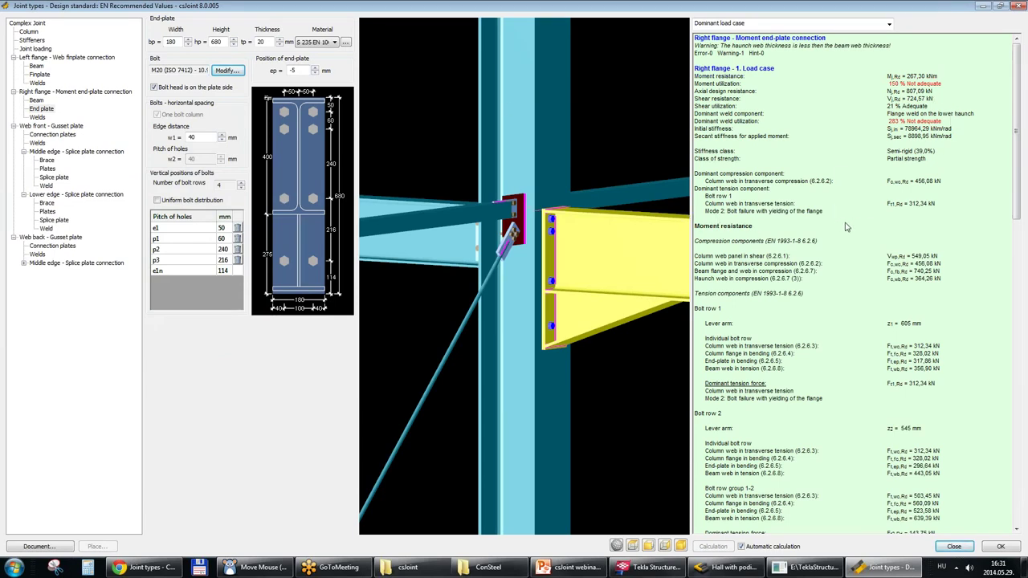
# Set the end-plate's bolt pitch p3 to 280 mm and increase the number of bolt rows to 5.
pyautogui.doubleClick(224, 261)
pyautogui.write('280')
pyautogui.press('Return')
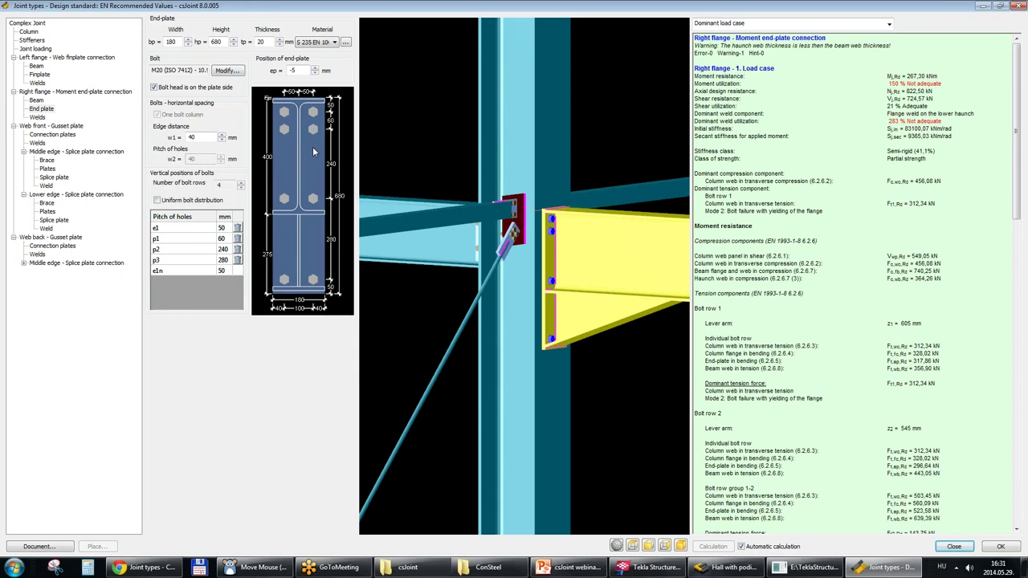
pyautogui.click(240, 184)
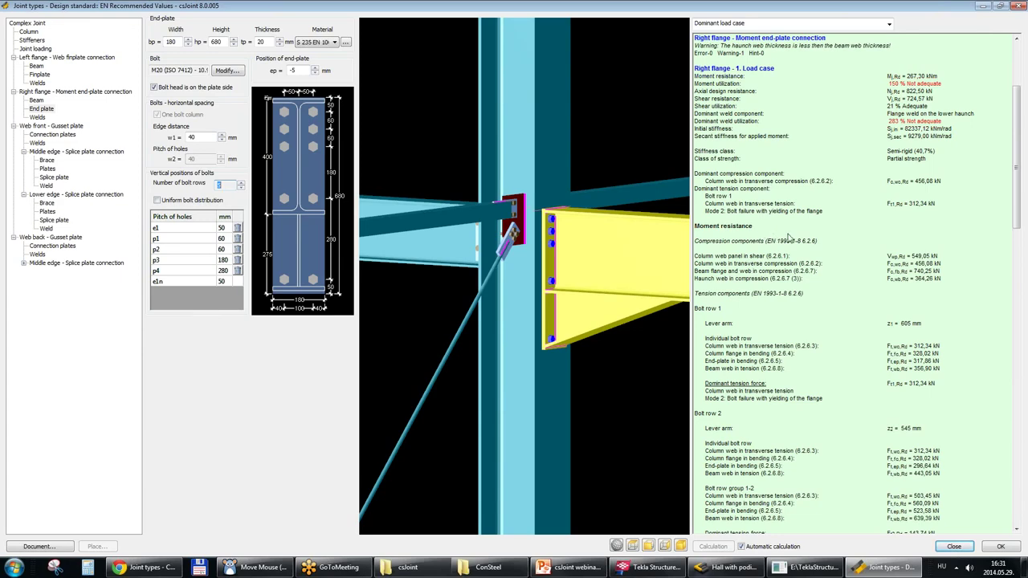
# Review the bolt row tension results and the dominant components limiting the right flange connection's moment resistance.
pyautogui.scroll(-3, 789, 238)
pyautogui.scroll(-3, 789, 238)
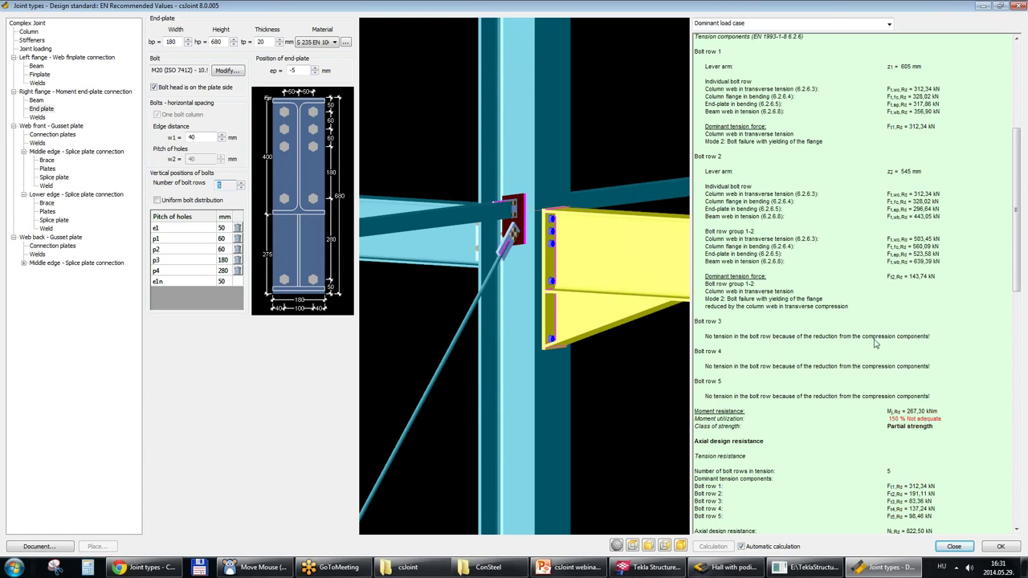
pyautogui.scroll(5, 921, 341)
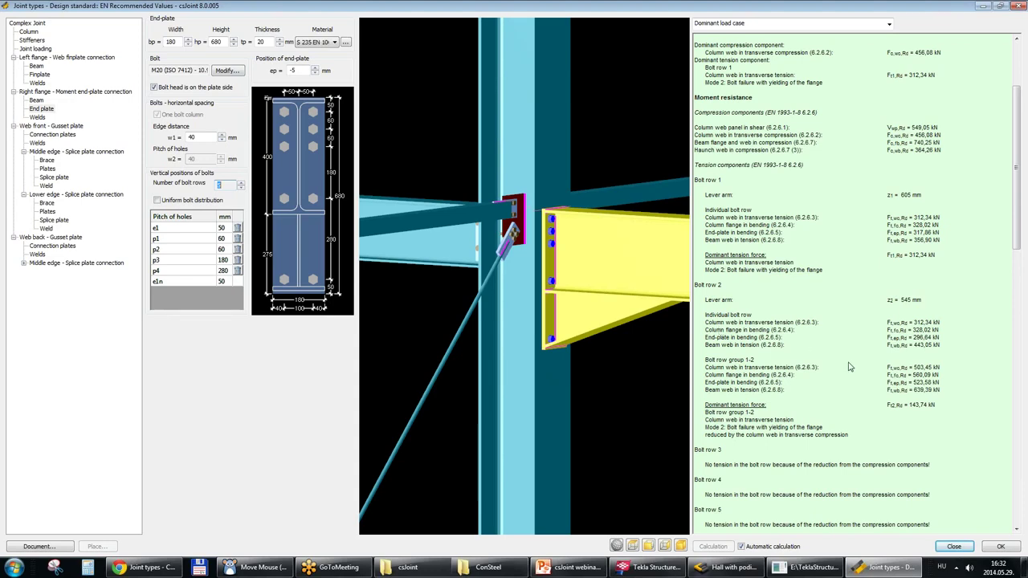
pyautogui.scroll(3, 849, 366)
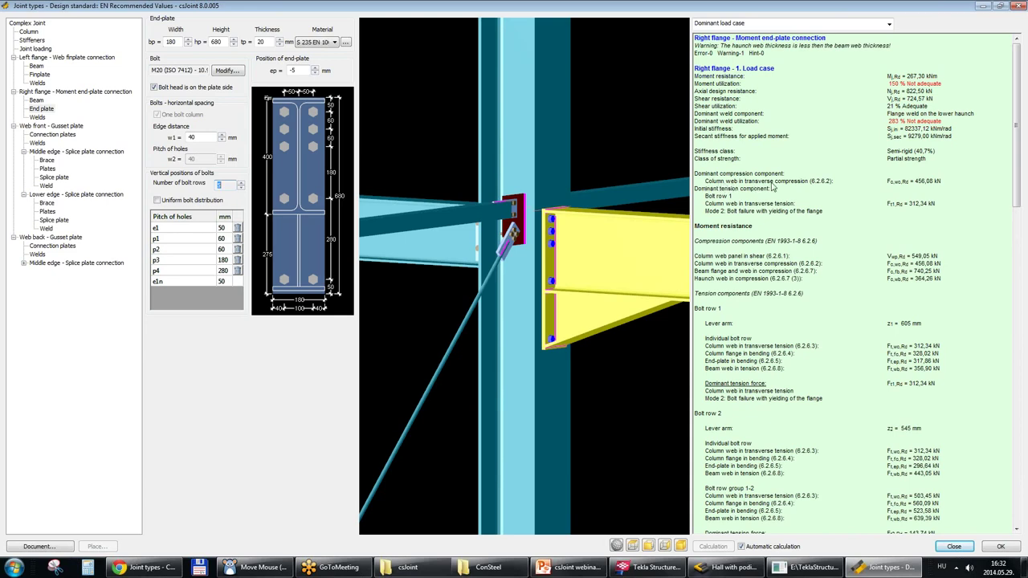
# Add a lower transverse web stiffener to the column with 16 mm plate thickness and 4 mm welds.
pyautogui.moveTo(530, 346); pyautogui.dragTo(560, 351)
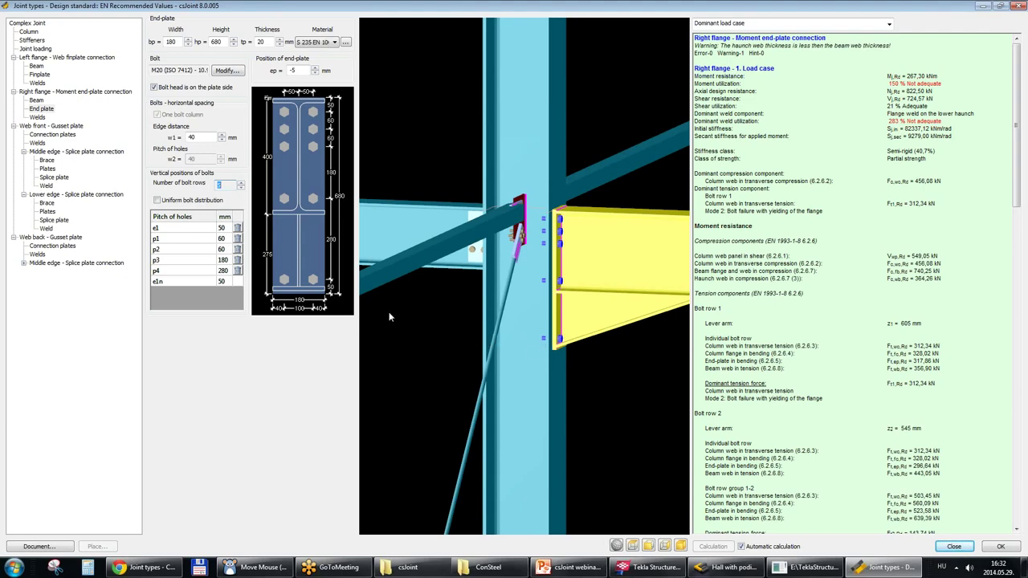
pyautogui.click(30, 31)
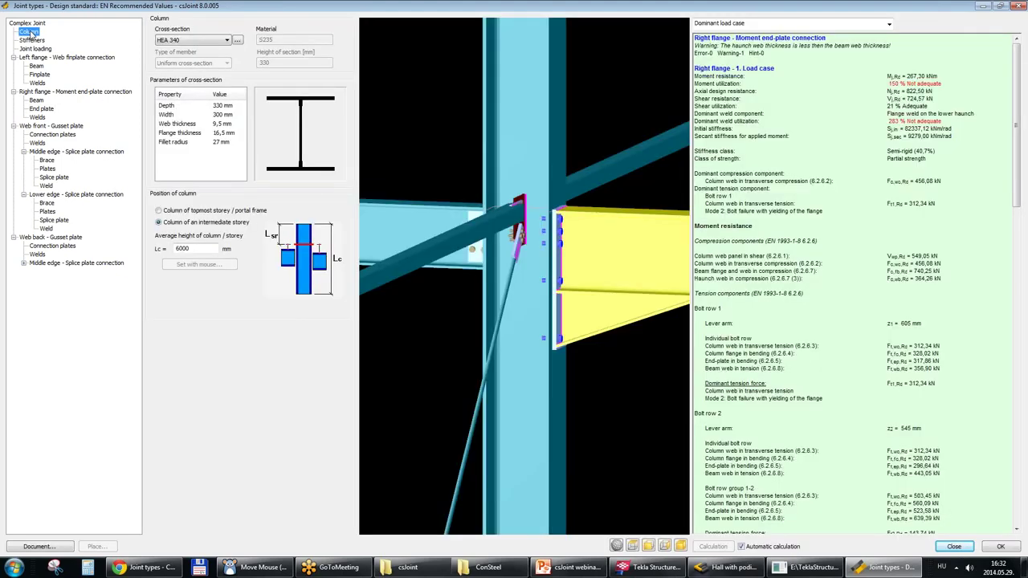
pyautogui.click(30, 39)
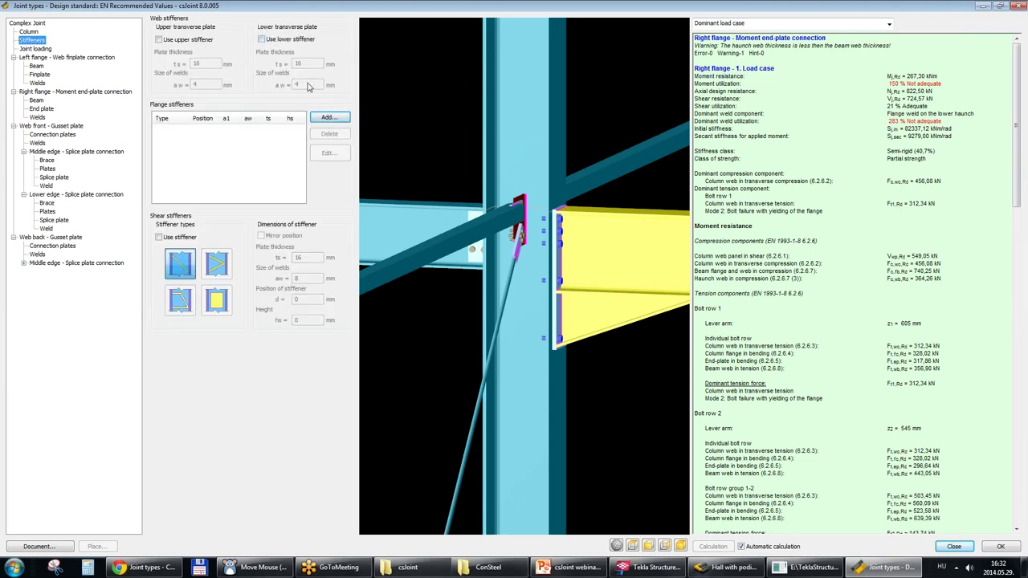
pyautogui.click(261, 40)
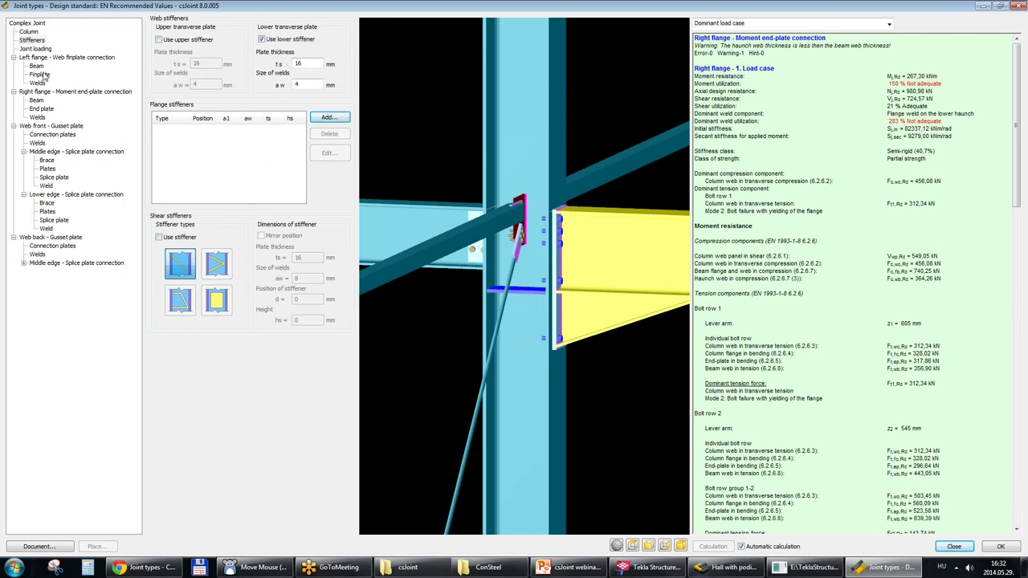
# Assign the column stiffener to the bottom haunch flange of the right flange beam and review the recalculated bolt row results.
pyautogui.click(38, 100)
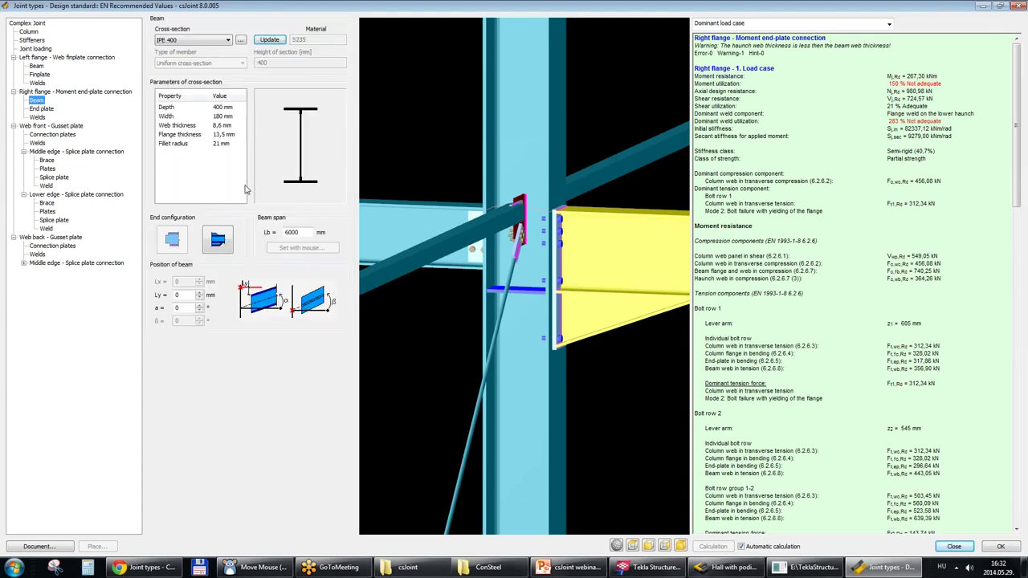
pyautogui.click(218, 241)
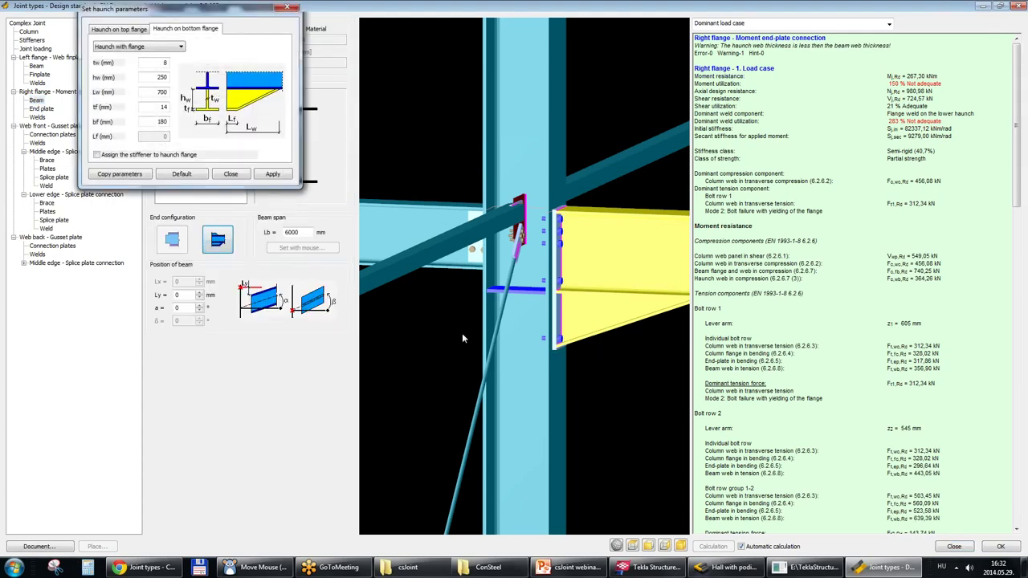
pyautogui.click(96, 155)
pyautogui.click(272, 174)
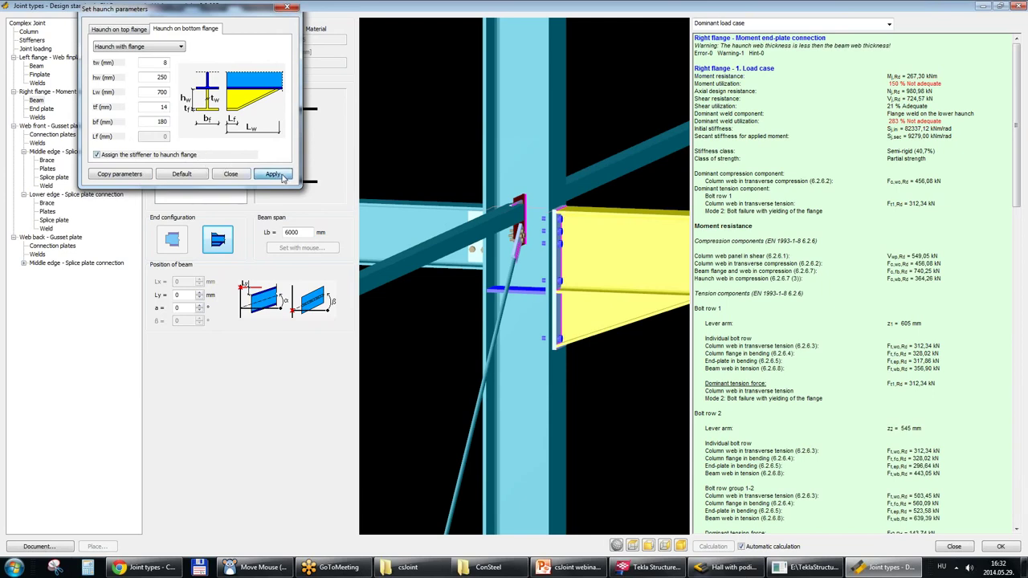
pyautogui.click(231, 174)
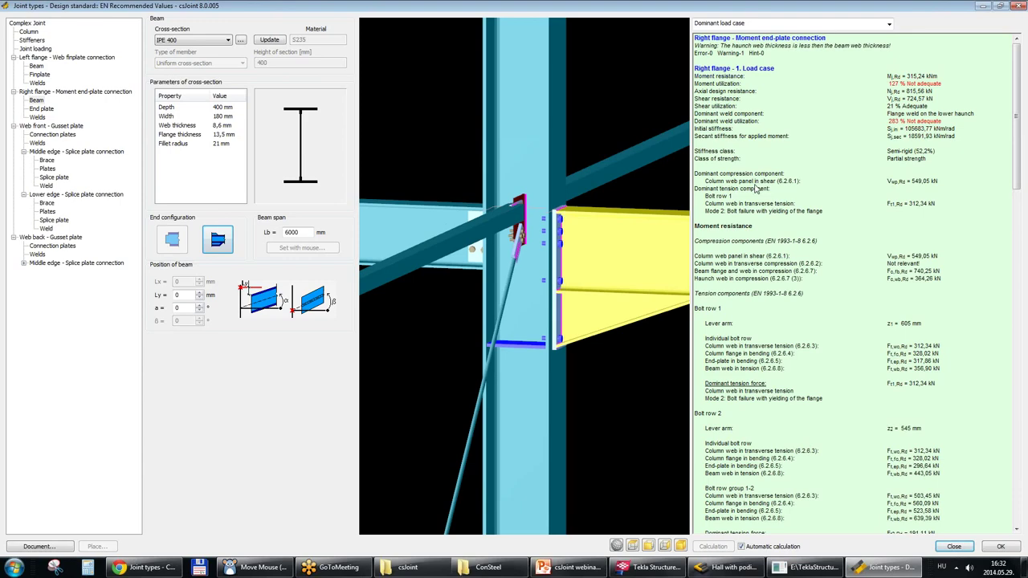
pyautogui.scroll(-10, 767, 217)
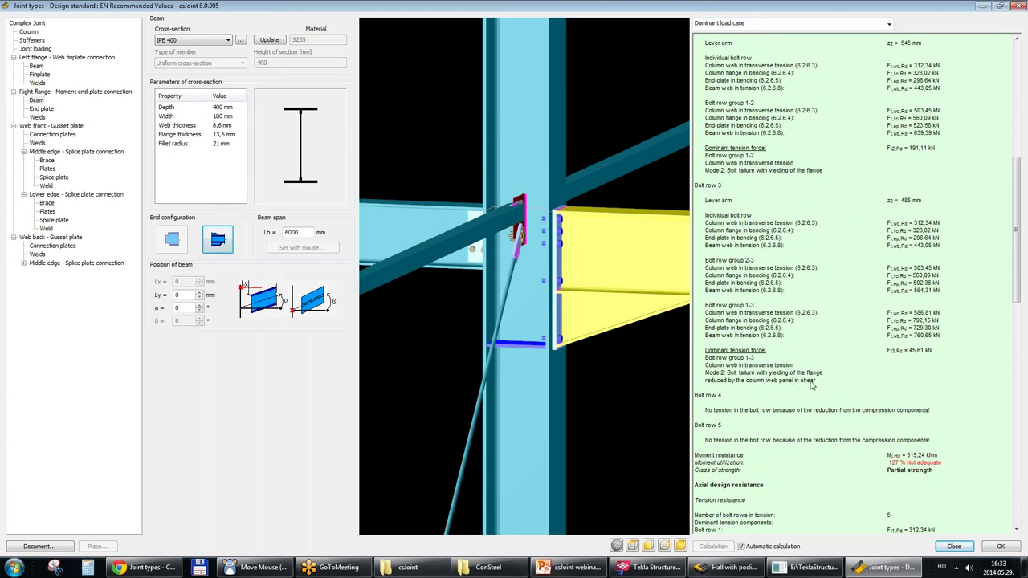
pyautogui.scroll(10, 806, 303)
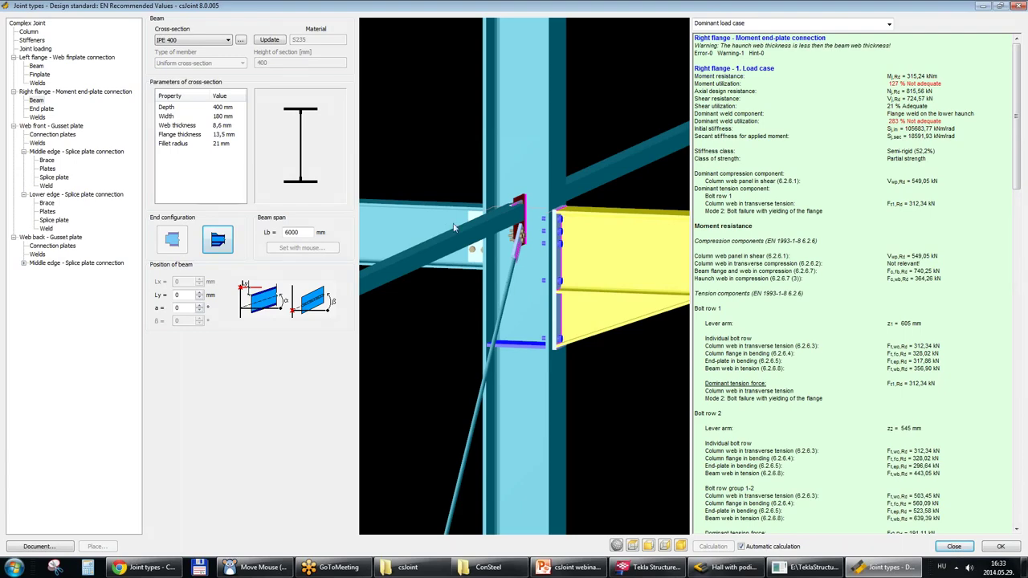
# Enable a column shear stiffener, try the available types and choose the supplementary web plate, 10 mm thick and 400 mm high.
pyautogui.click(30, 40)
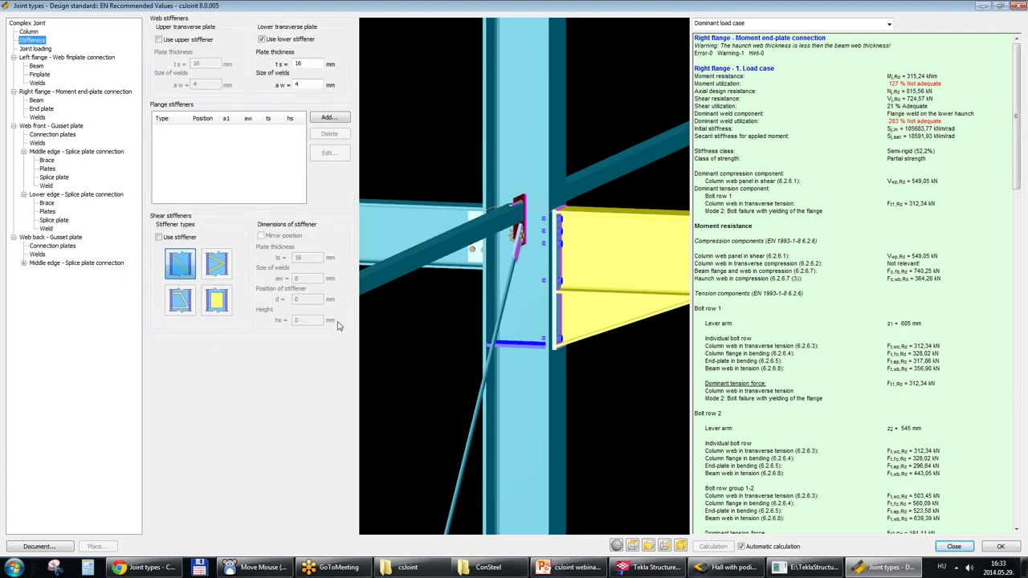
pyautogui.click(159, 238)
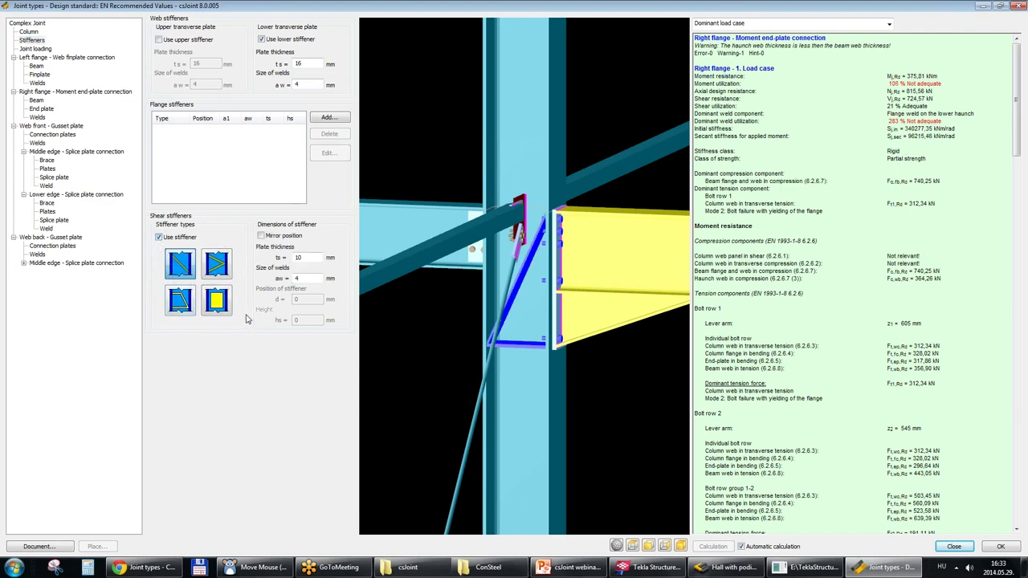
pyautogui.click(215, 270)
pyautogui.click(179, 300)
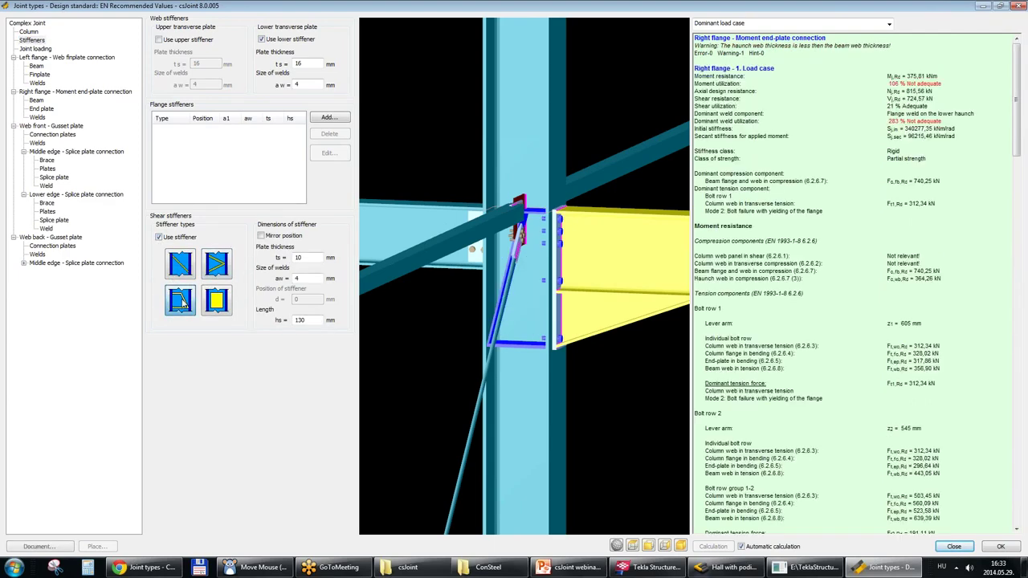
pyautogui.click(217, 301)
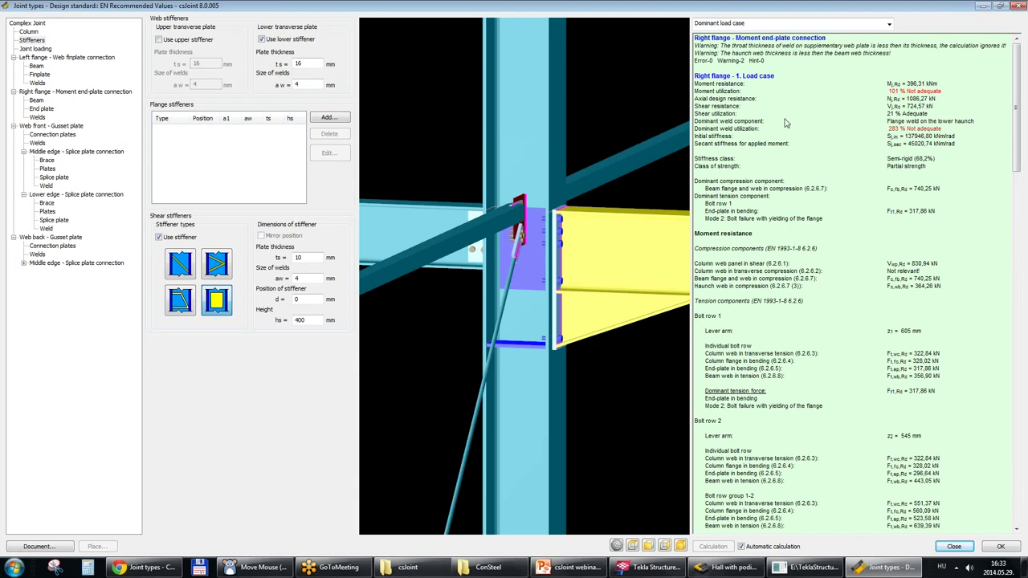
pyautogui.moveTo(582, 281); pyautogui.dragTo(602, 296, button='middle')
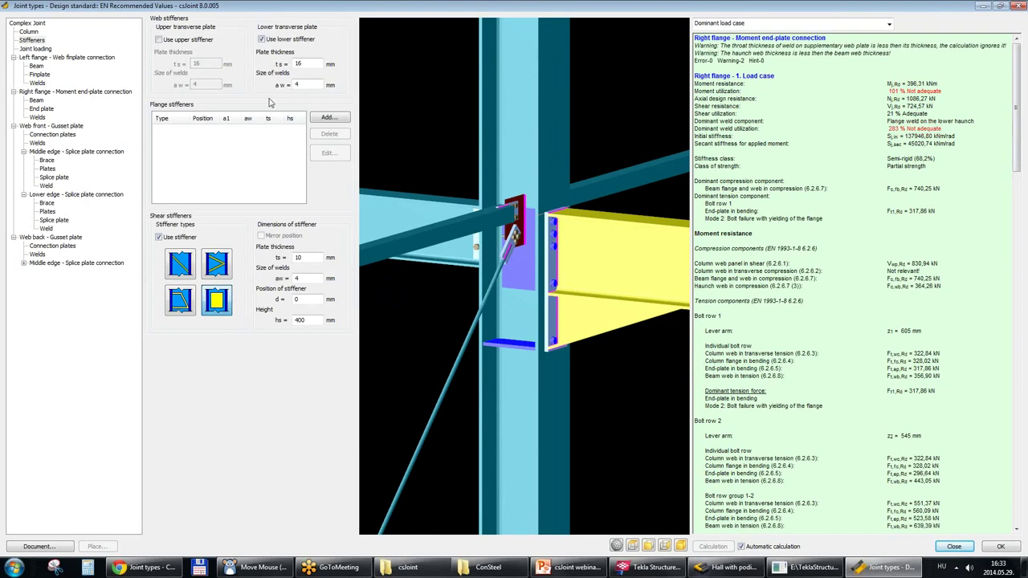
# Set the hole distance e1 of the right flange end-plate to 45 mm.
pyautogui.click(42, 108)
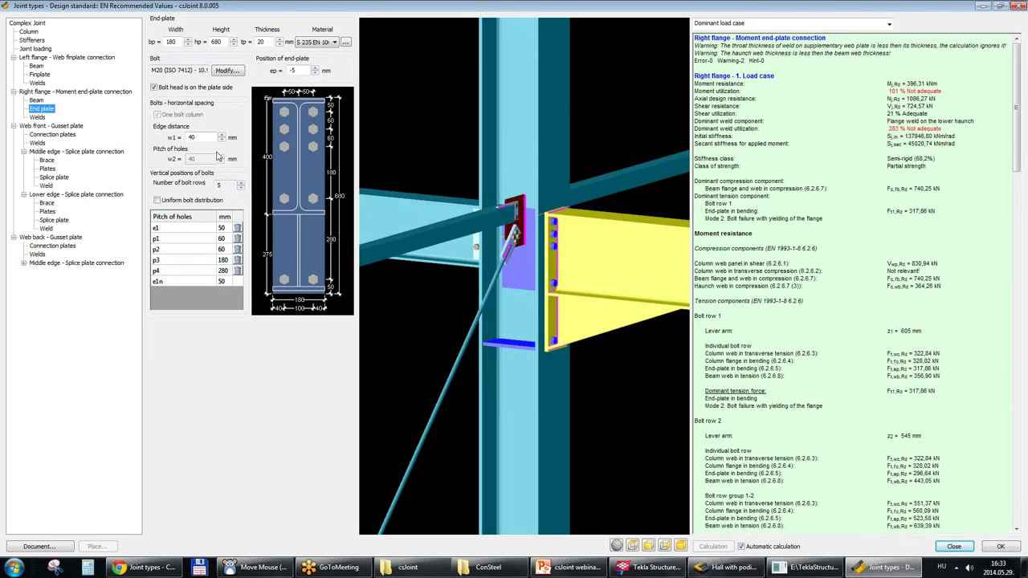
pyautogui.click(225, 228)
pyautogui.write('45')
pyautogui.press('Return')
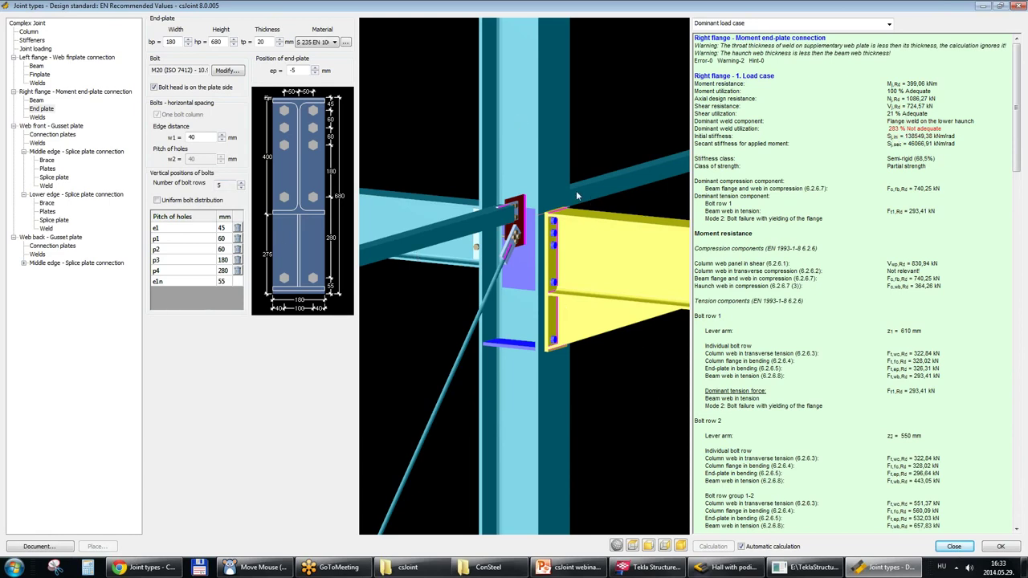
pyautogui.moveTo(584, 310); pyautogui.dragTo(612, 280, button='middle')
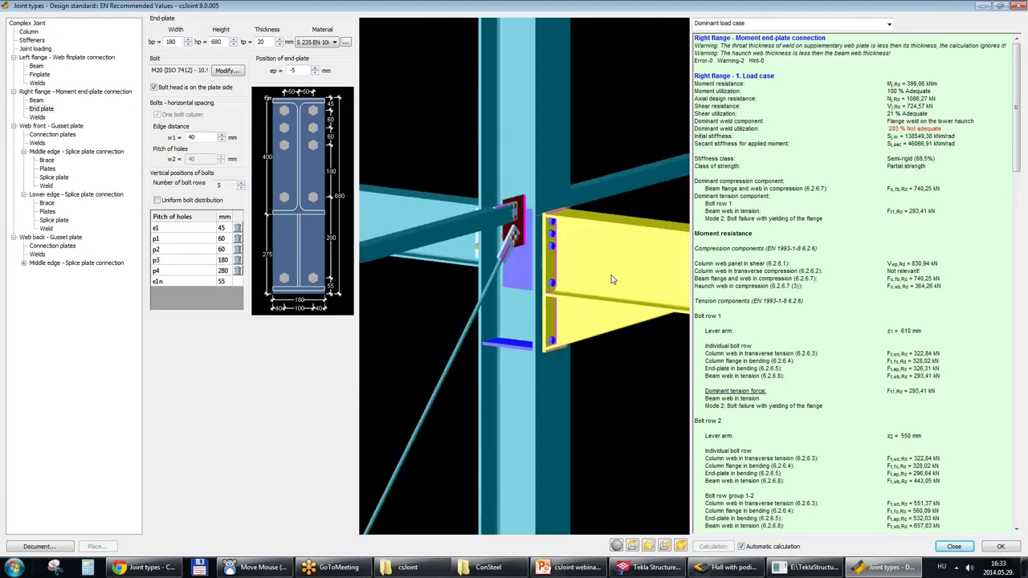
# Review the column stiffener settings and the beam and end-plate settings of the right flange connection.
pyautogui.click(32, 40)
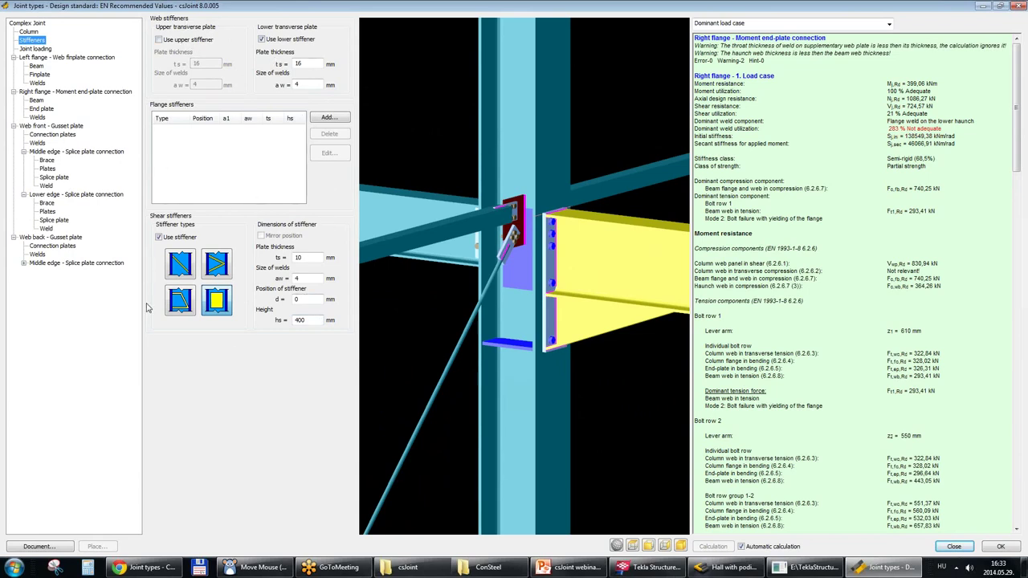
pyautogui.click(37, 101)
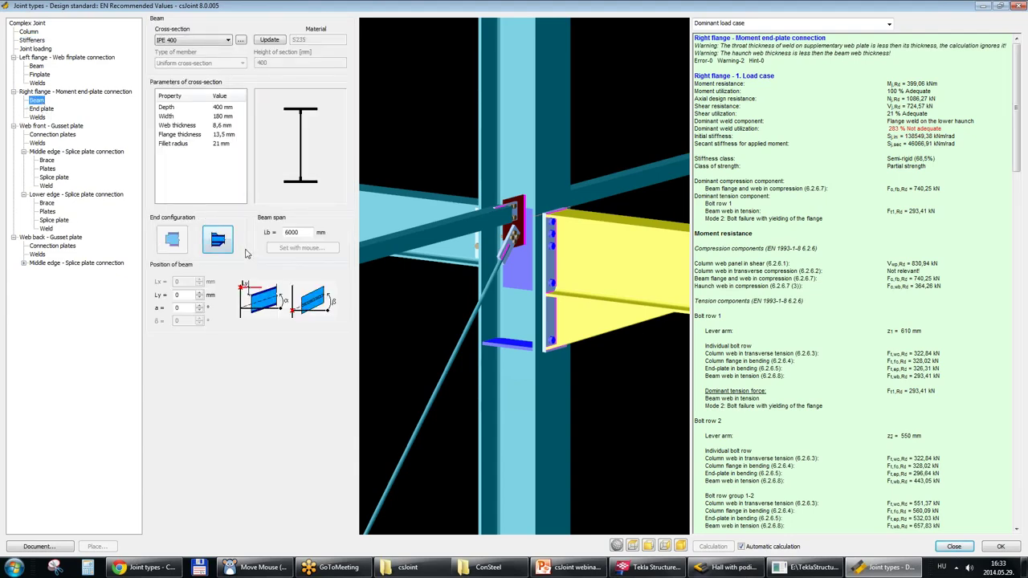
pyautogui.click(44, 110)
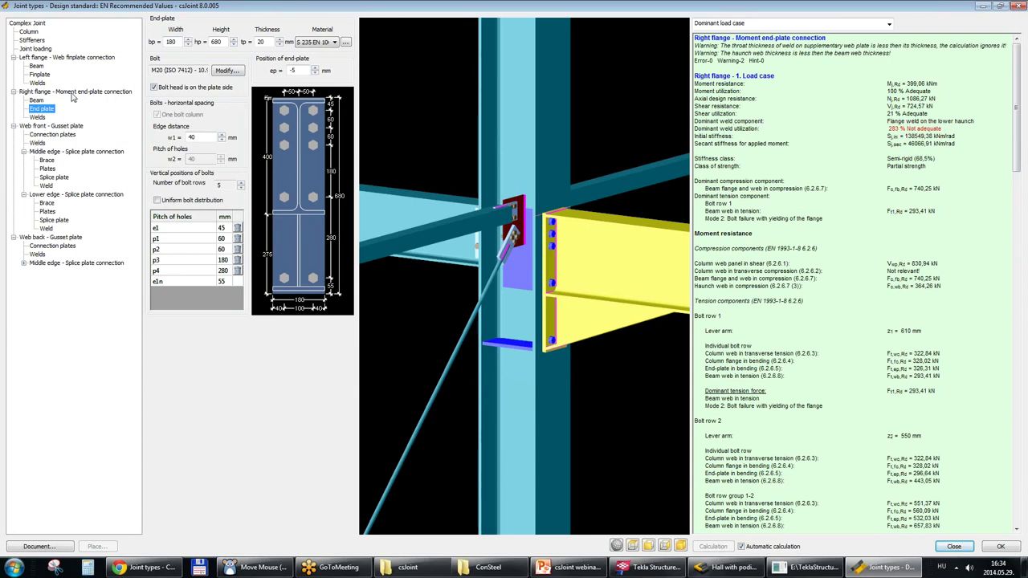
# Try the Section resistance and Weakest component weld design methods for the right flange connection, and return to Design load.
pyautogui.click(37, 117)
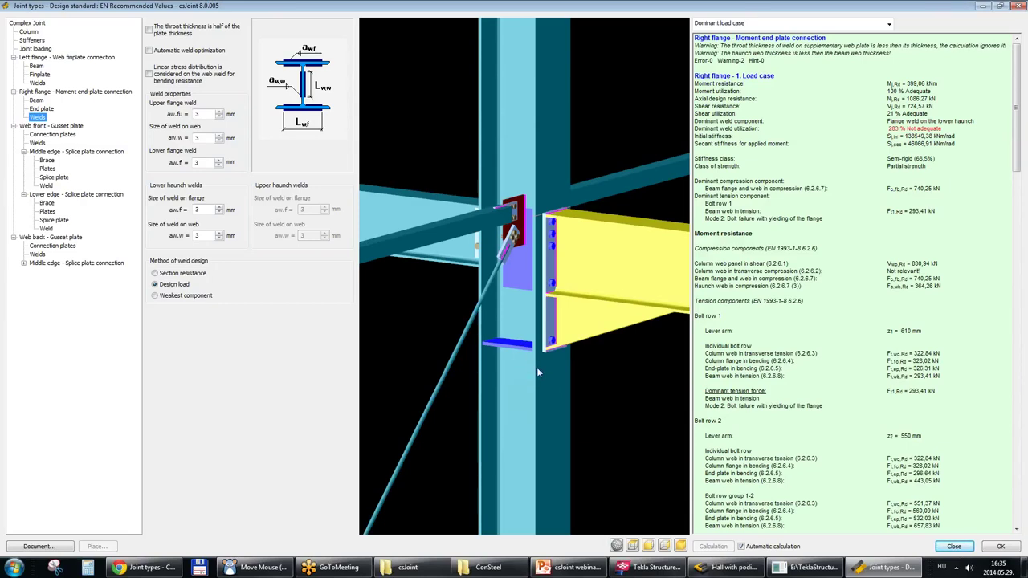
pyautogui.click(155, 273)
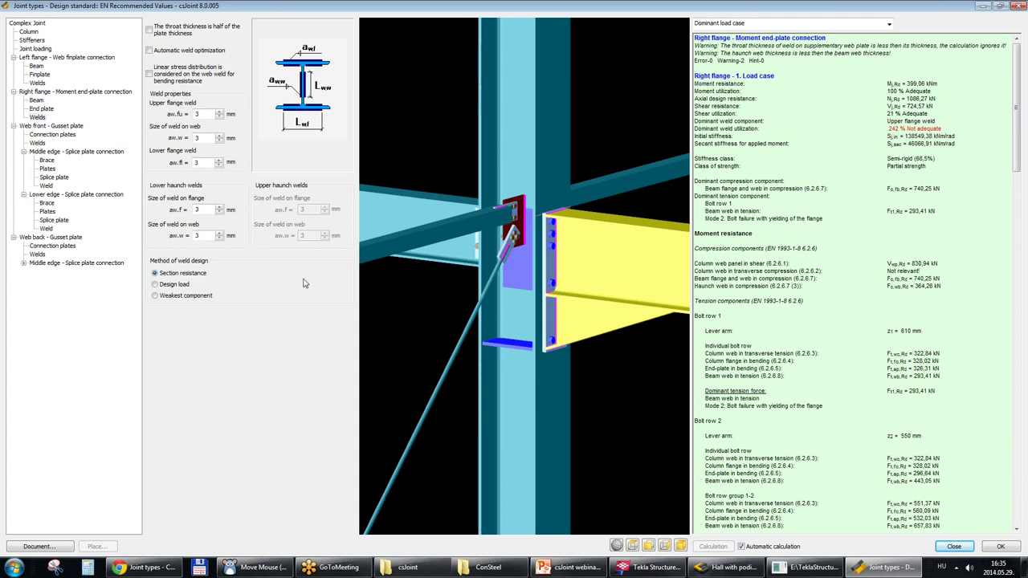
pyautogui.click(155, 284)
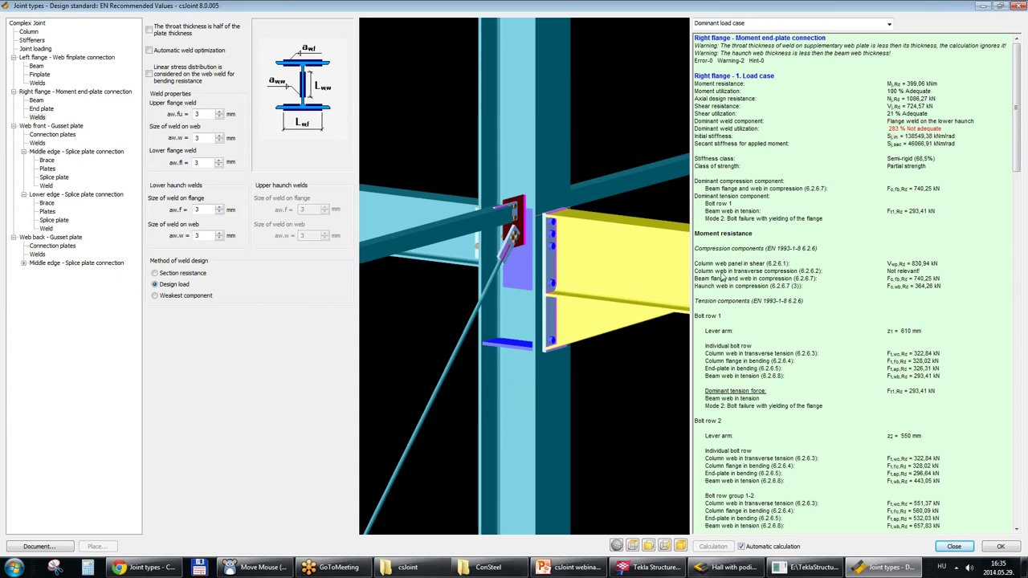
pyautogui.click(156, 297)
pyautogui.moveTo(555, 272); pyautogui.dragTo(535, 212, button='middle')
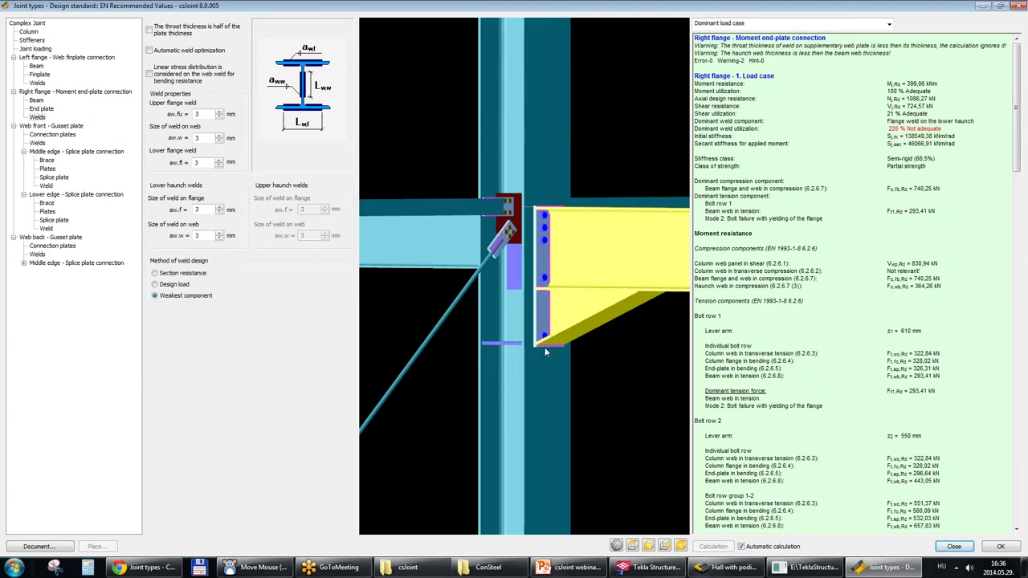
pyautogui.click(156, 285)
pyautogui.moveTo(568, 288); pyautogui.dragTo(599, 271)
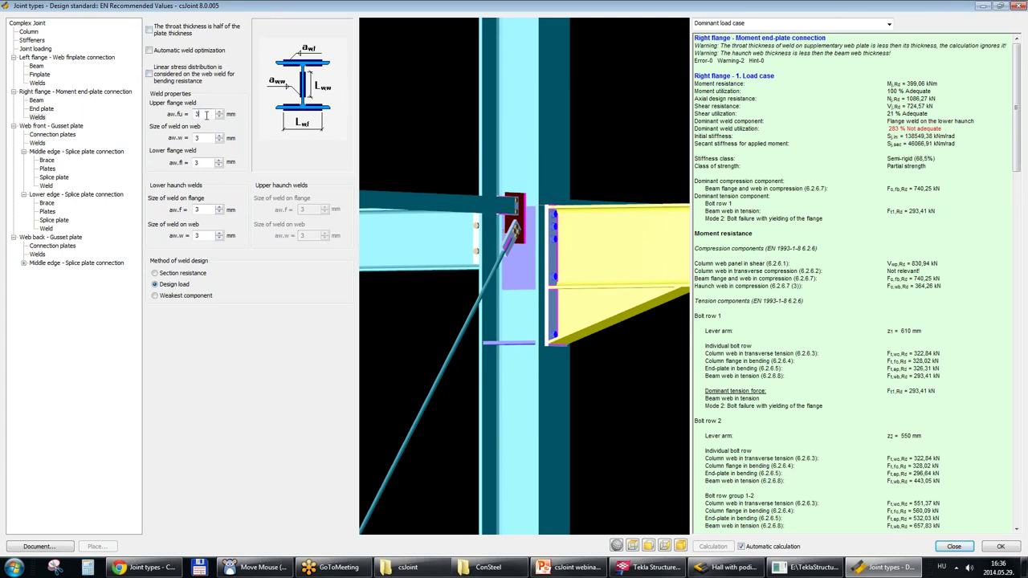
# Inspect the lower haunch weld sizes and examine the end-plate and haunch welds of the right flange connection in the 3D model.
pyautogui.doubleClick(206, 210)
pyautogui.moveTo(572, 221); pyautogui.dragTo(569, 233)
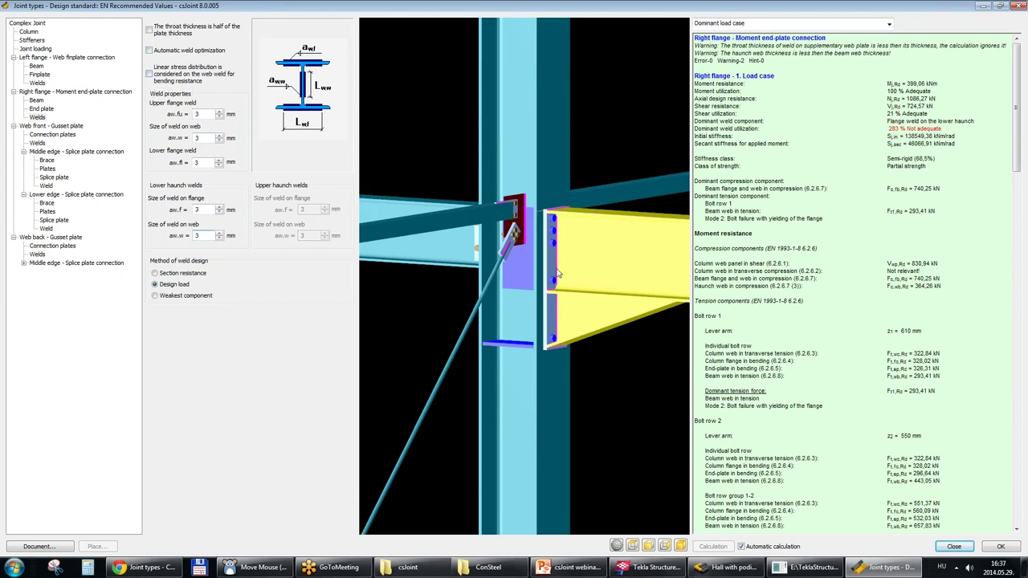
pyautogui.scroll(3, 562, 277)
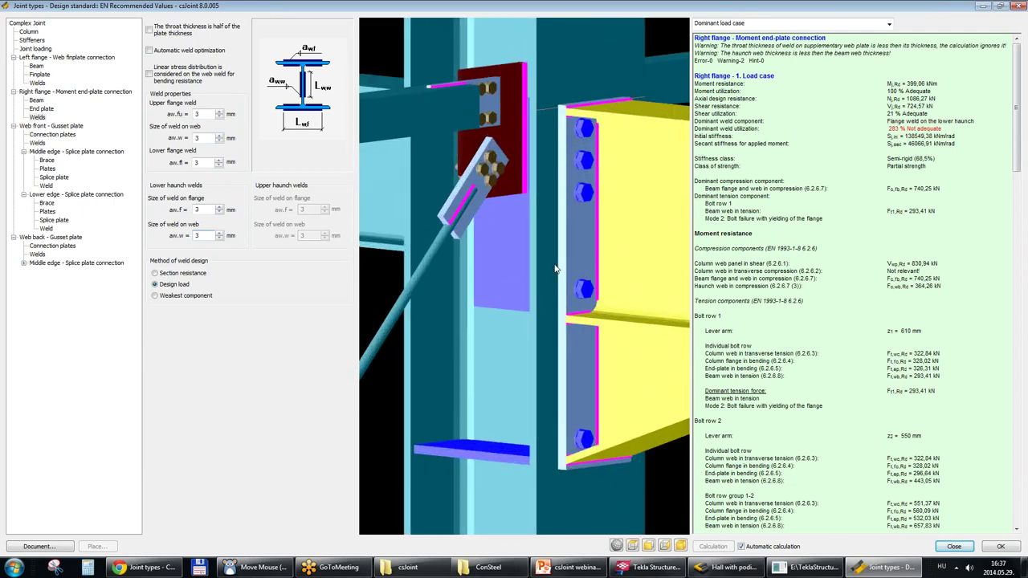
pyautogui.scroll(-5, 554, 268)
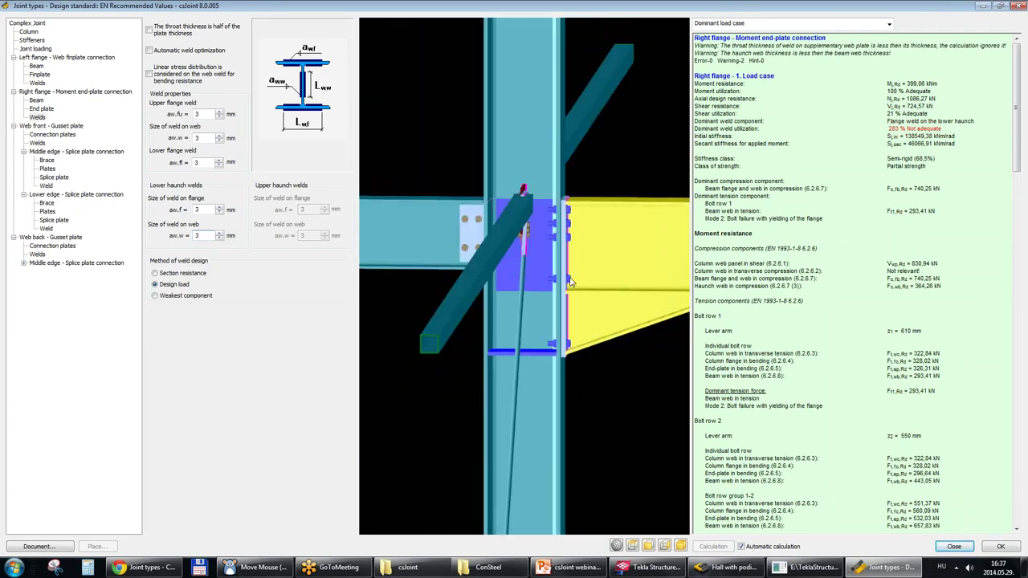
pyautogui.scroll(4, 522, 282)
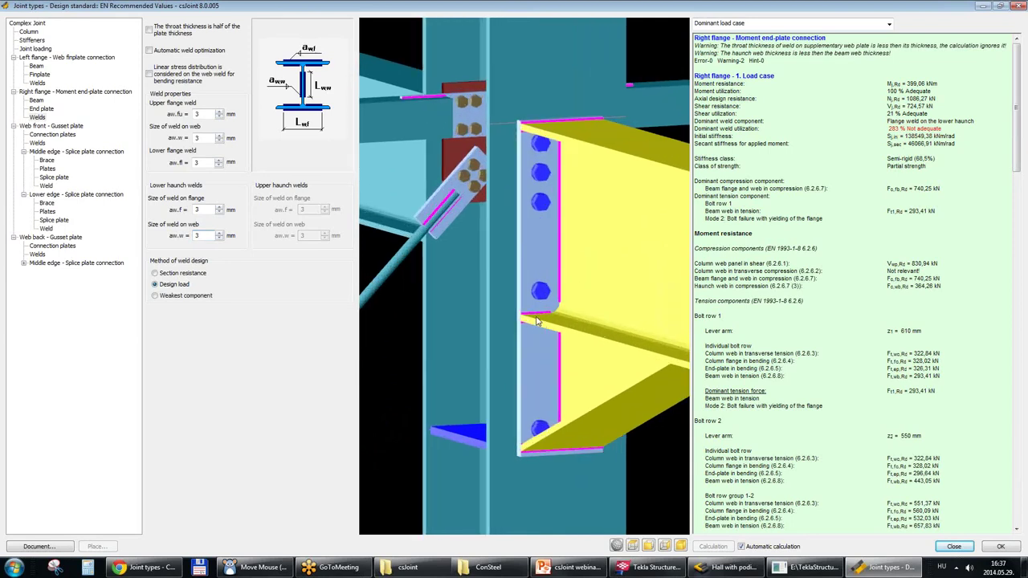
pyautogui.moveTo(542, 329); pyautogui.dragTo(550, 329, button='middle')
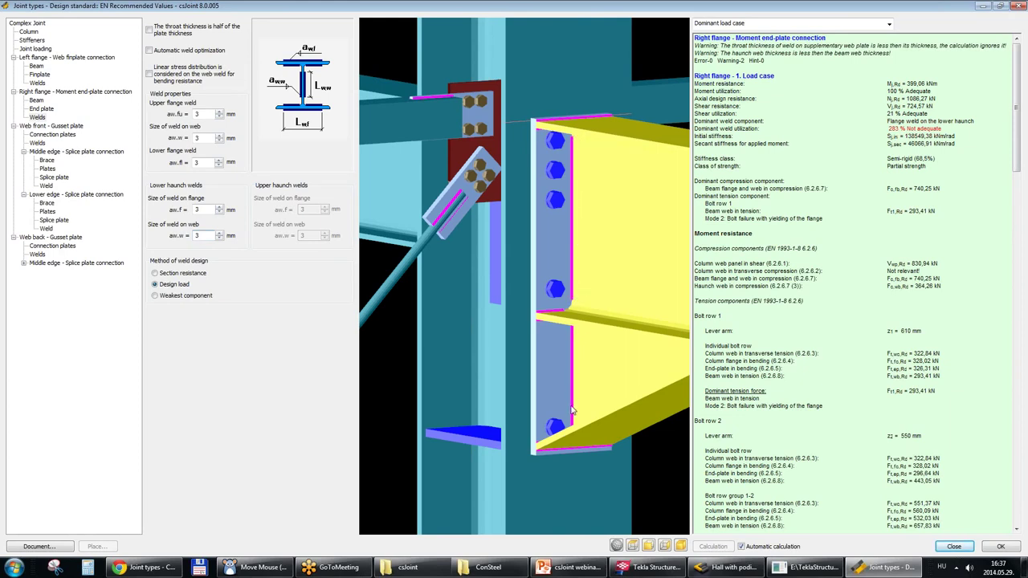
pyautogui.moveTo(570, 409); pyautogui.dragTo(586, 410, button='middle')
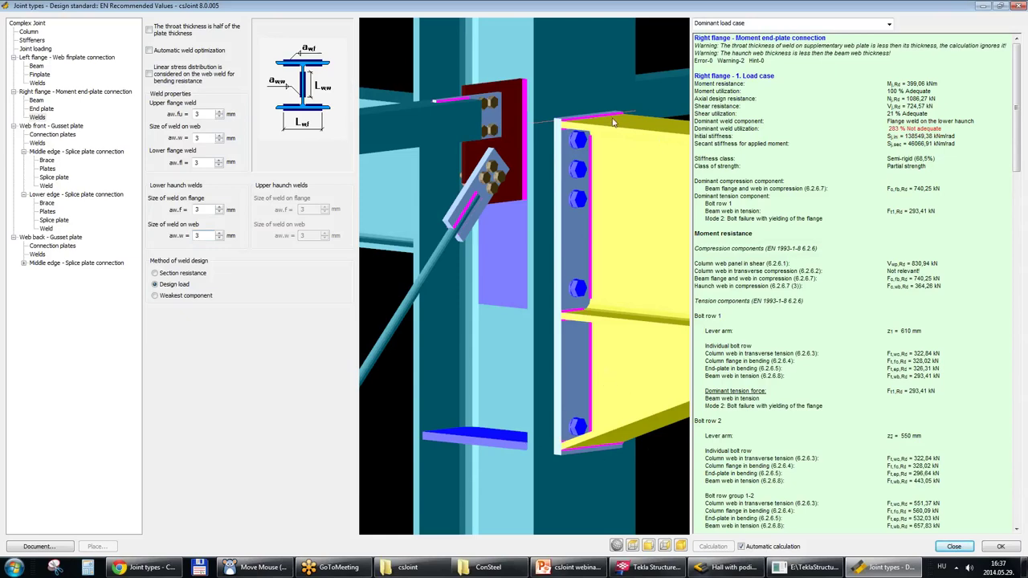
# Consider linear stress distribution on the web weld for bending resistance of the right flange connection and review the weld resistances.
pyautogui.click(149, 75)
pyautogui.moveTo(1017, 167); pyautogui.dragTo(1017, 413)
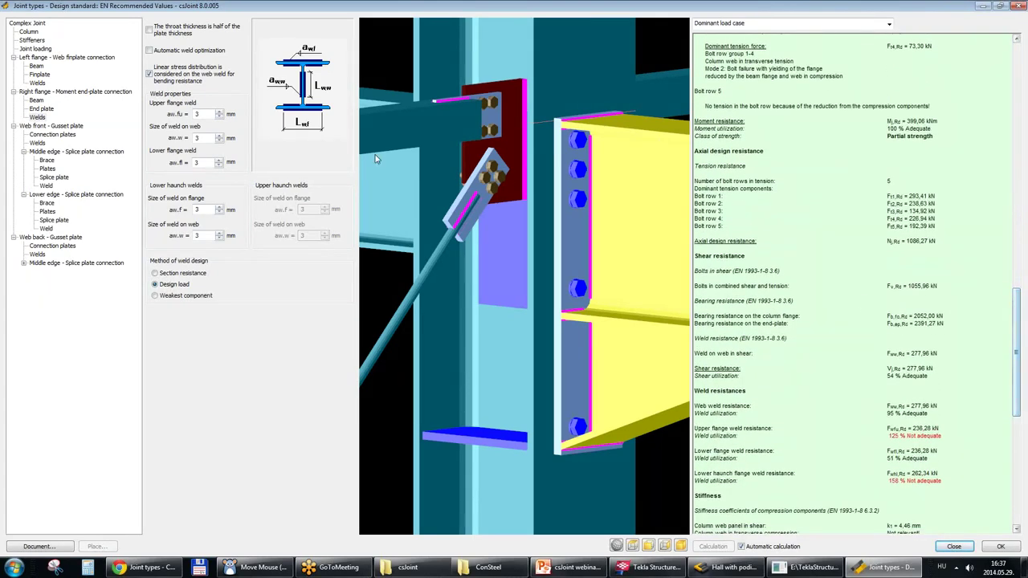
pyautogui.scroll(-3, 787, 286)
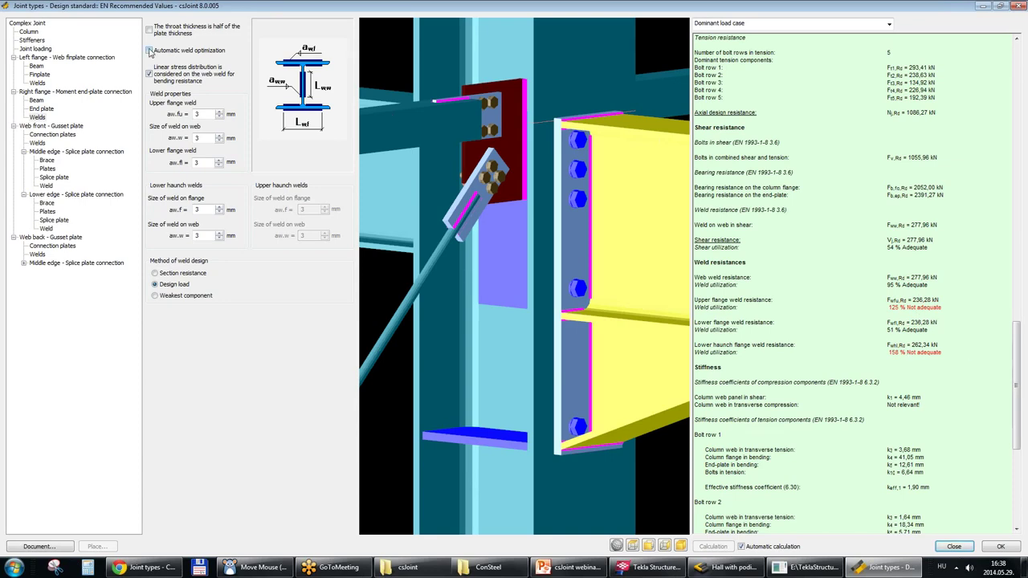
# Enable automatic weld optimization for the right flange connection and examine the upper end-plate extension in the 3D model.
pyautogui.click(149, 50)
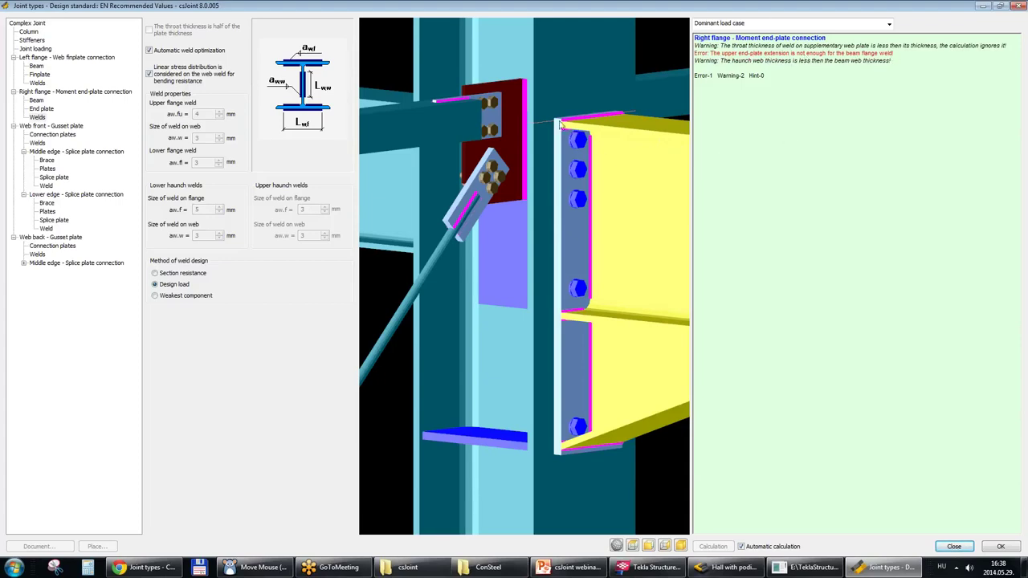
pyautogui.scroll(5, 560, 122)
pyautogui.scroll(-3, 623, 84)
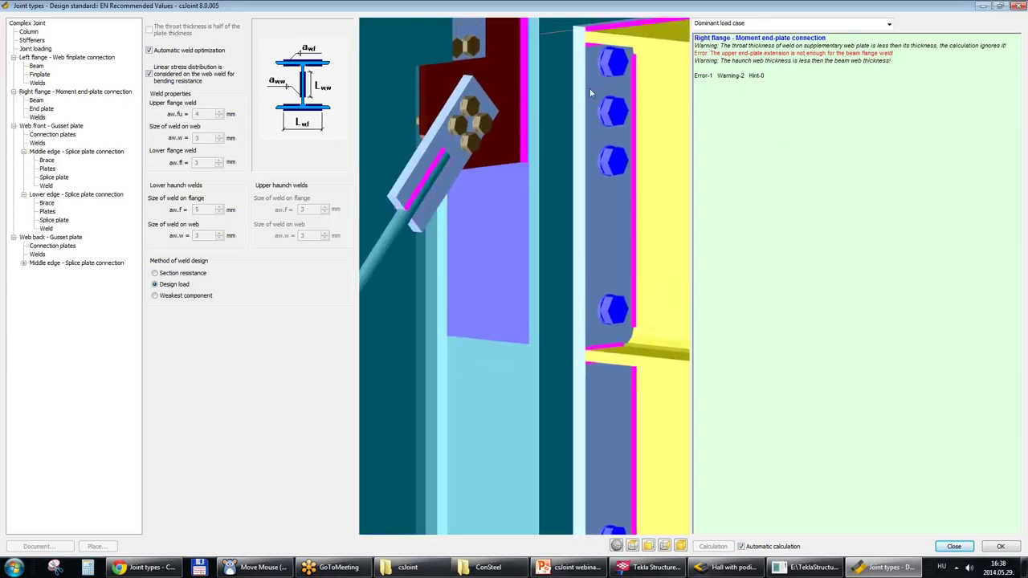
pyautogui.scroll(3, 590, 94)
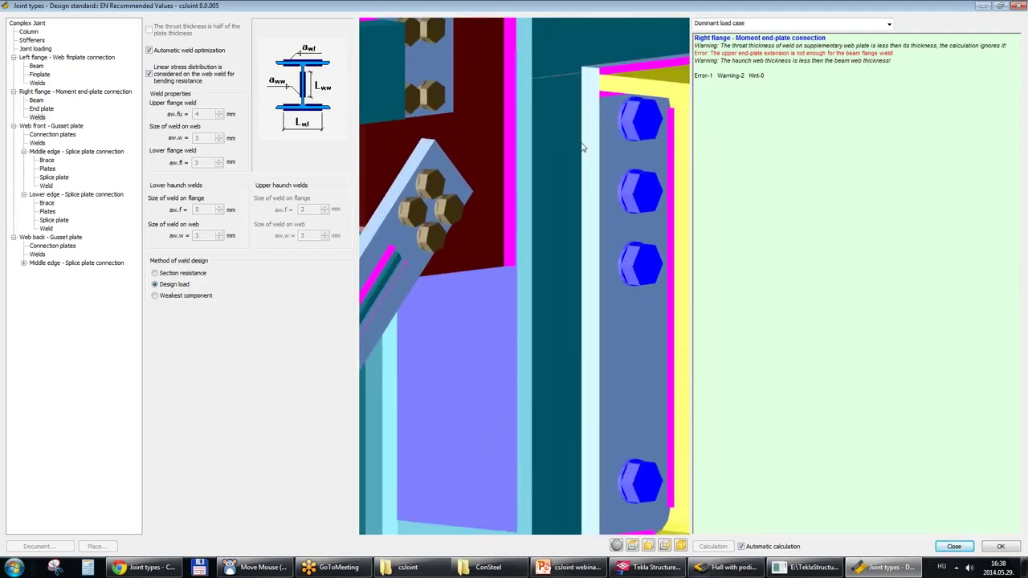
pyautogui.scroll(4, 584, 148)
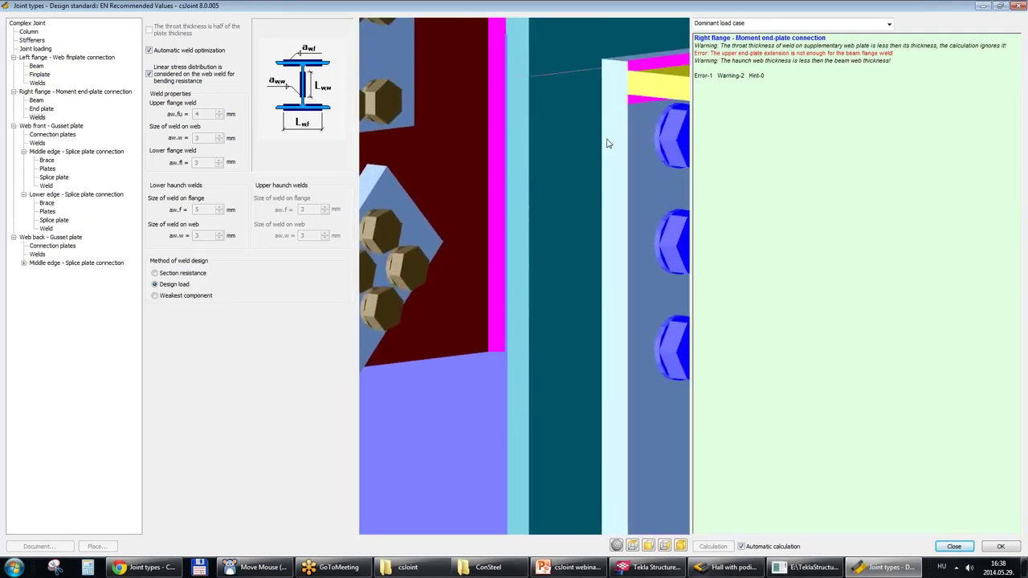
pyautogui.scroll(-5, 608, 143)
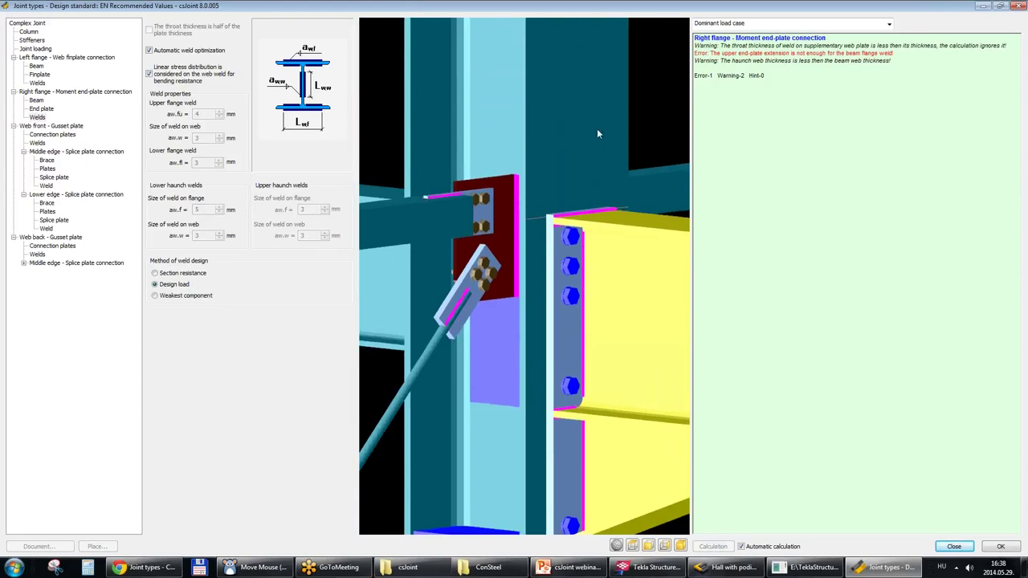
pyautogui.moveTo(597, 128); pyautogui.dragTo(596, 111, button='middle')
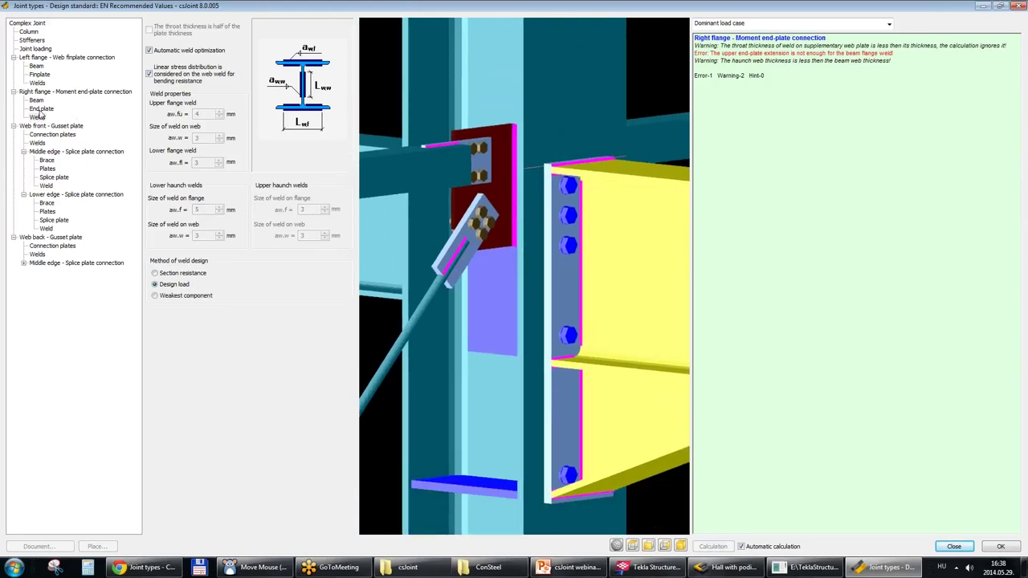
# Update the right flange beam's cross-section and review the recalculated results of the moment end-plate connection.
pyautogui.click(40, 108)
pyautogui.click(37, 100)
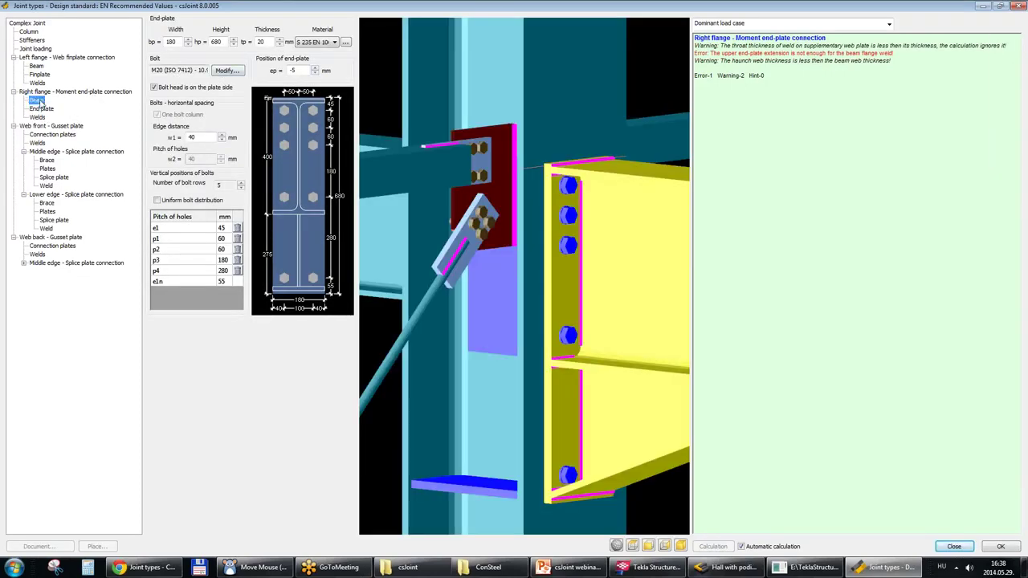
pyautogui.click(270, 40)
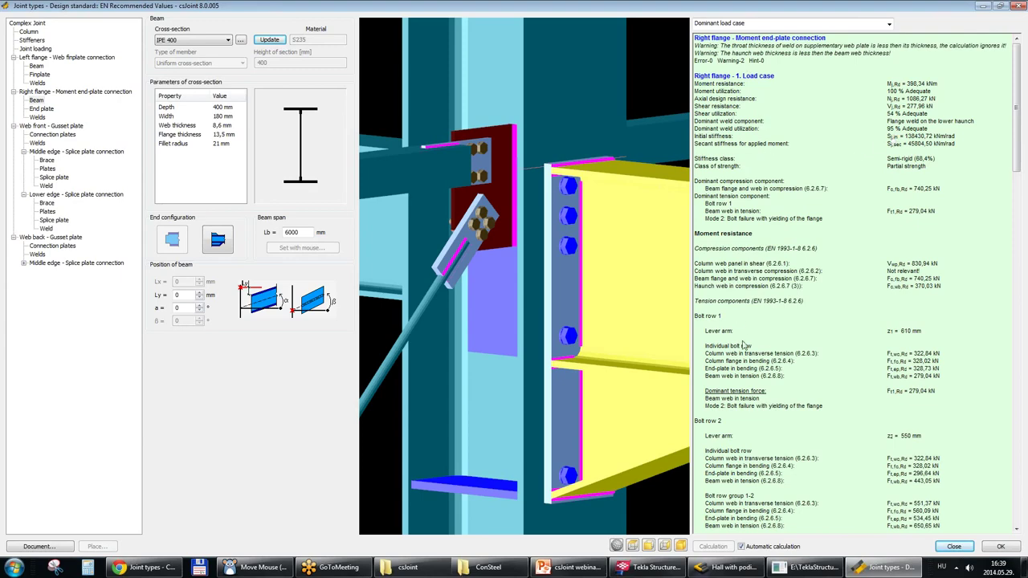
pyautogui.scroll(-10, 835, 293)
pyautogui.scroll(-15, 835, 293)
pyautogui.scroll(20, 835, 293)
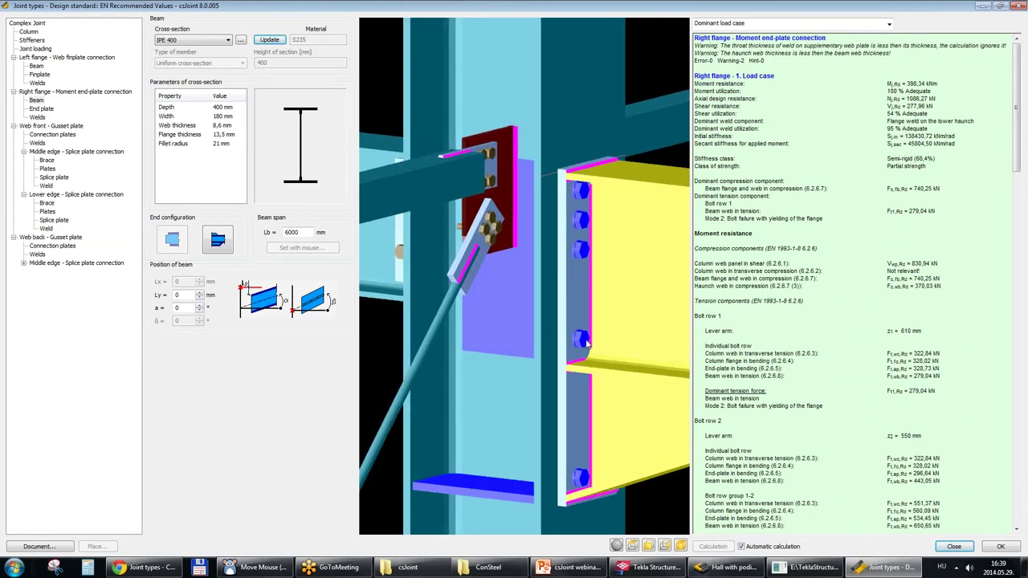
# Increase the number of bolt rows on the left flange finplate to 3.
pyautogui.click(36, 65)
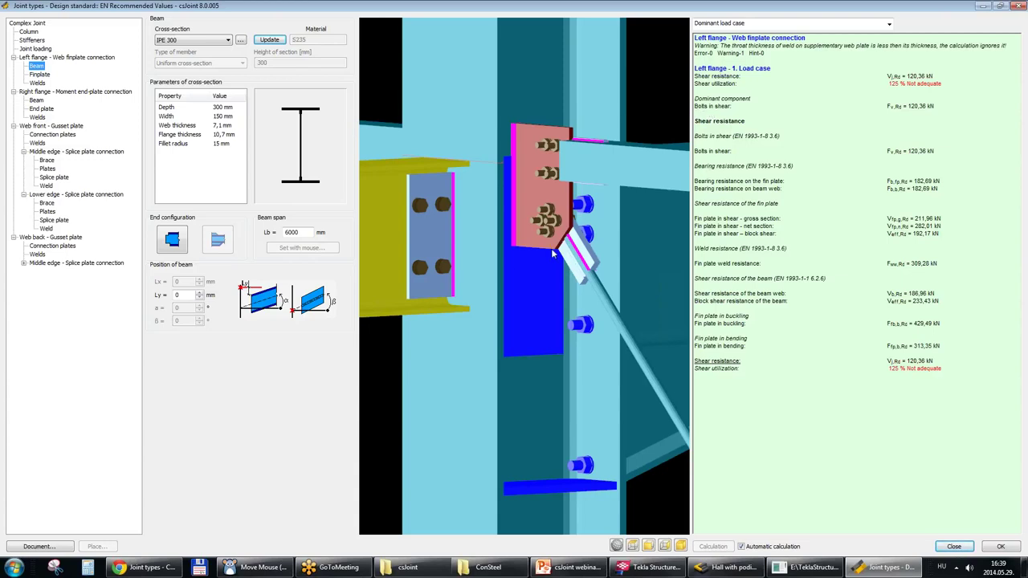
pyautogui.moveTo(442, 255); pyautogui.dragTo(447, 273, button='middle')
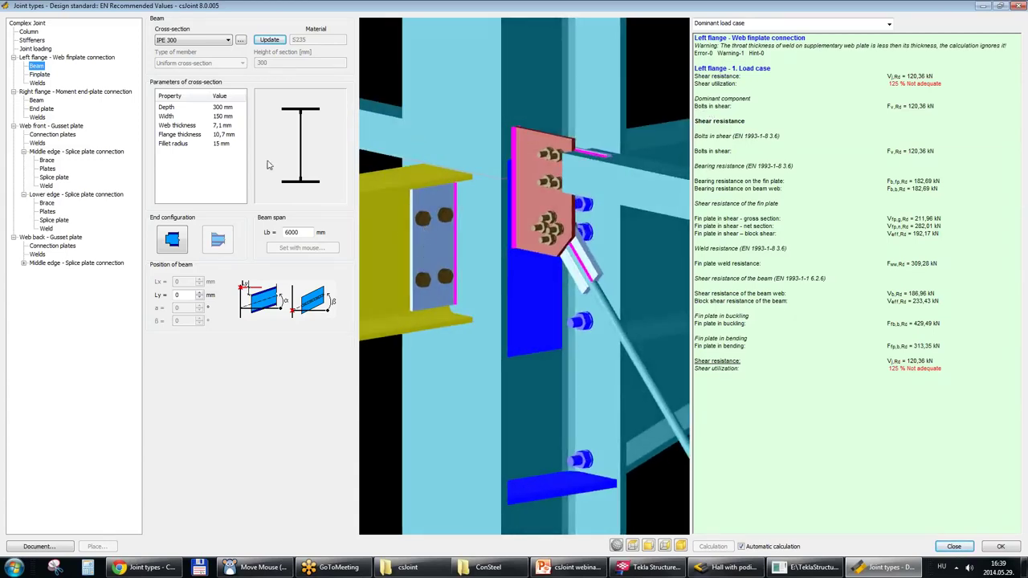
pyautogui.click(40, 74)
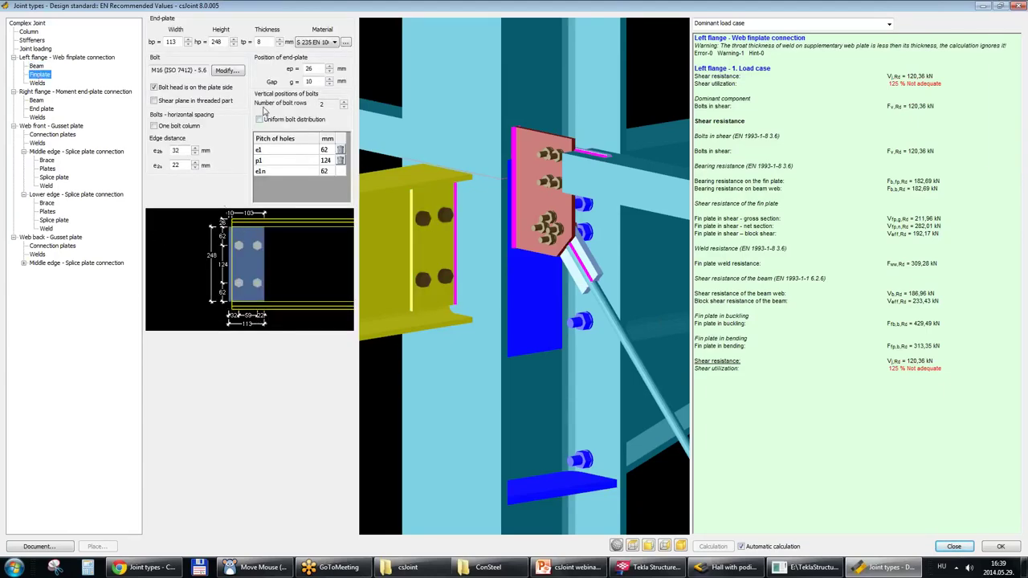
pyautogui.click(344, 103)
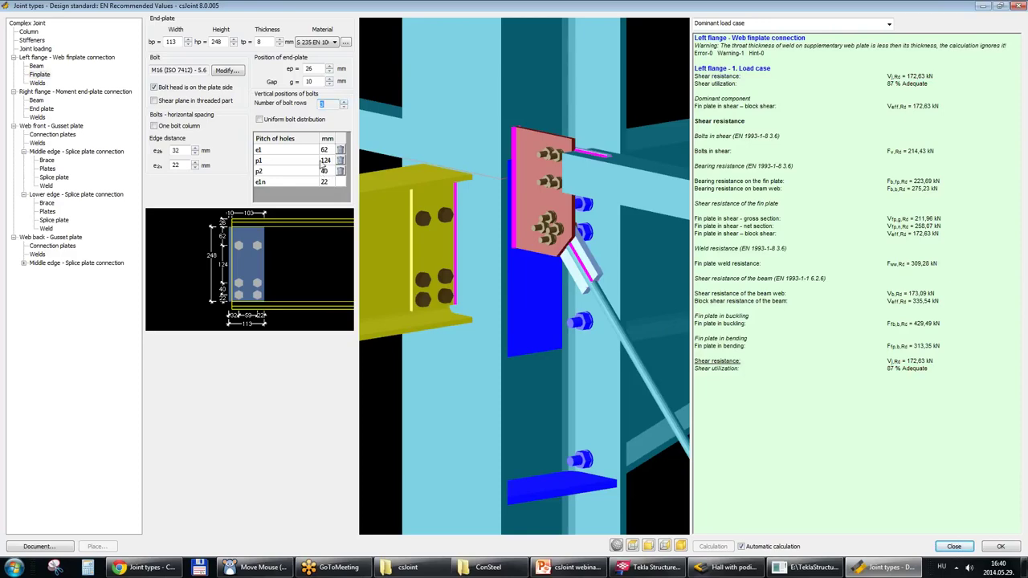
# Set the left flange finplate's hole distances to 40 mm for e1 and 80 mm for both p1 and p2.
pyautogui.click(326, 151)
pyautogui.write('40')
pyautogui.press('Return')
pyautogui.click(326, 161)
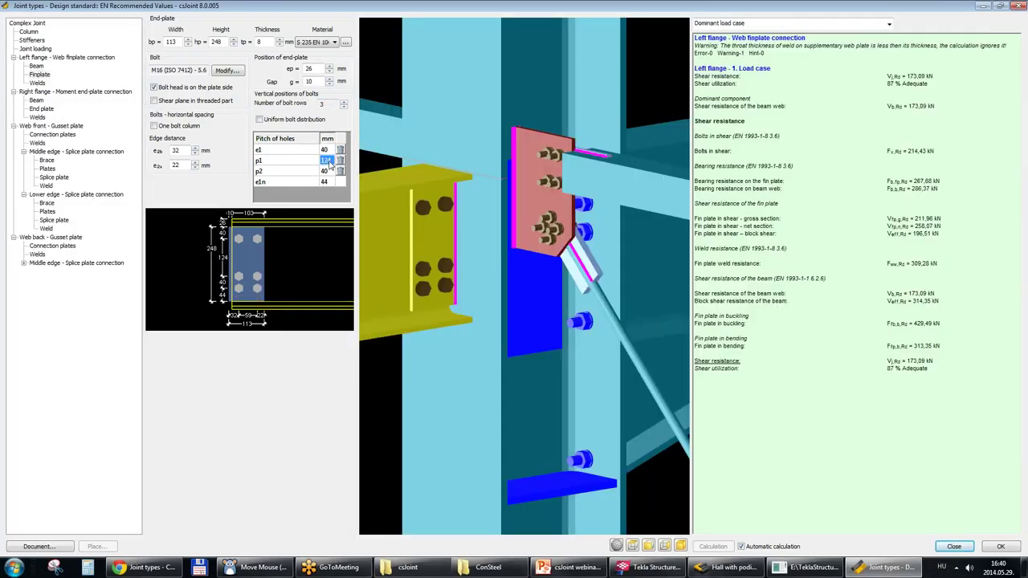
pyautogui.write('80')
pyautogui.click(326, 171)
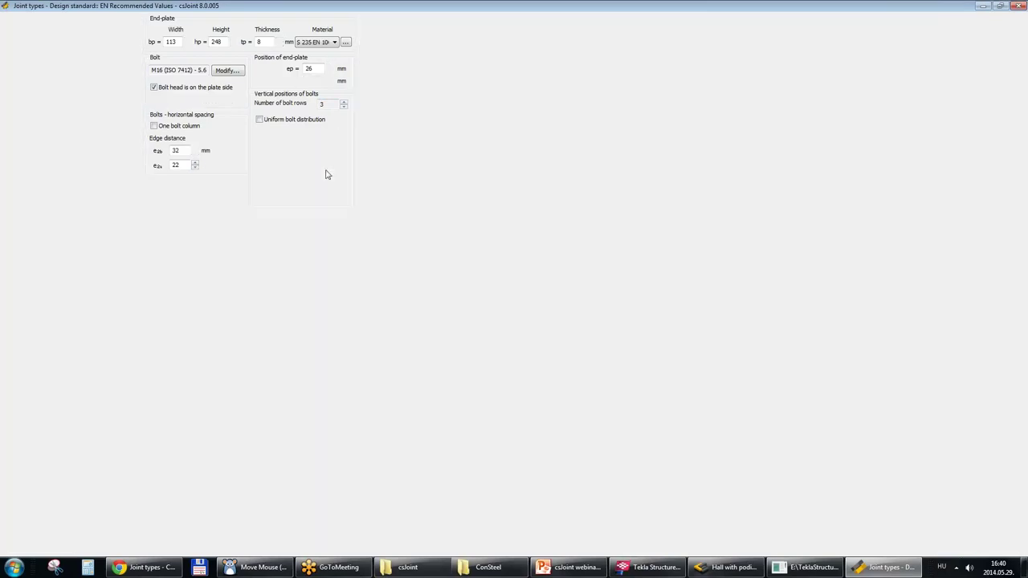
pyautogui.write('80')
pyautogui.press('Return')
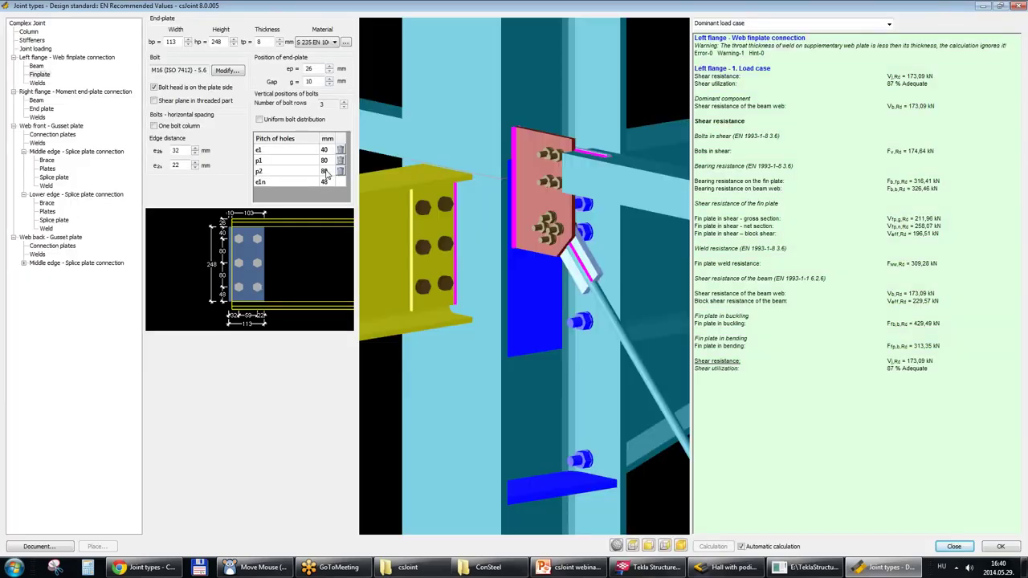
# Set the left flange finplate's height to 240 mm and examine the bolted plate in the 3D model.
pyautogui.click(233, 45)
pyautogui.click(233, 45)
pyautogui.click(233, 45)
pyautogui.click(232, 45)
pyautogui.click(233, 45)
pyautogui.click(233, 45)
pyautogui.click(232, 45)
pyautogui.click(233, 45)
pyautogui.moveTo(418, 252); pyautogui.dragTo(516, 313)
pyautogui.moveTo(475, 273)
pyautogui.mouseDown()
pyautogui.moveTo(462, 273)
pyautogui.moveTo(563, 268)
pyautogui.moveTo(488, 285)
pyautogui.mouseUp()
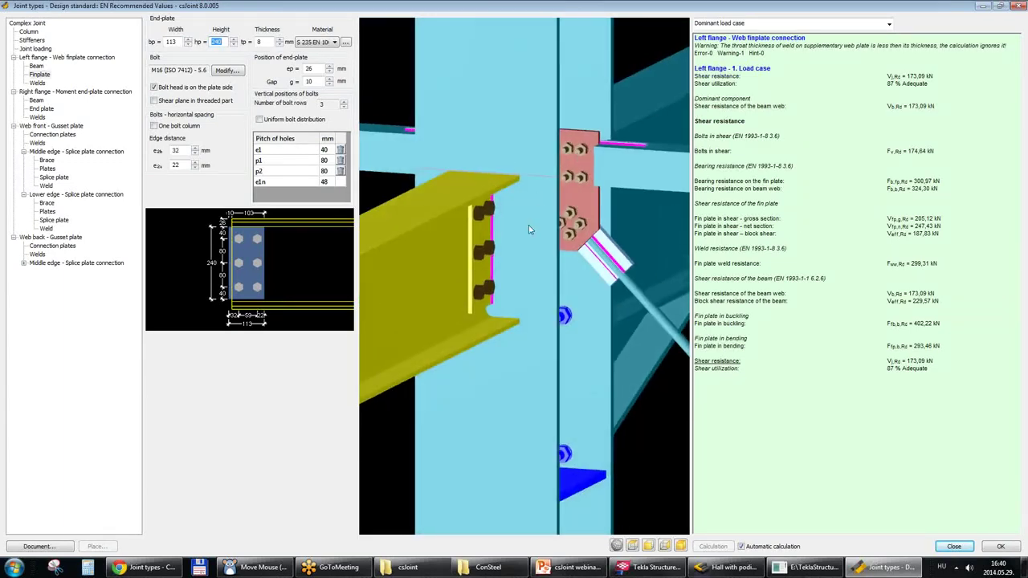
pyautogui.moveTo(510, 234); pyautogui.dragTo(609, 277)
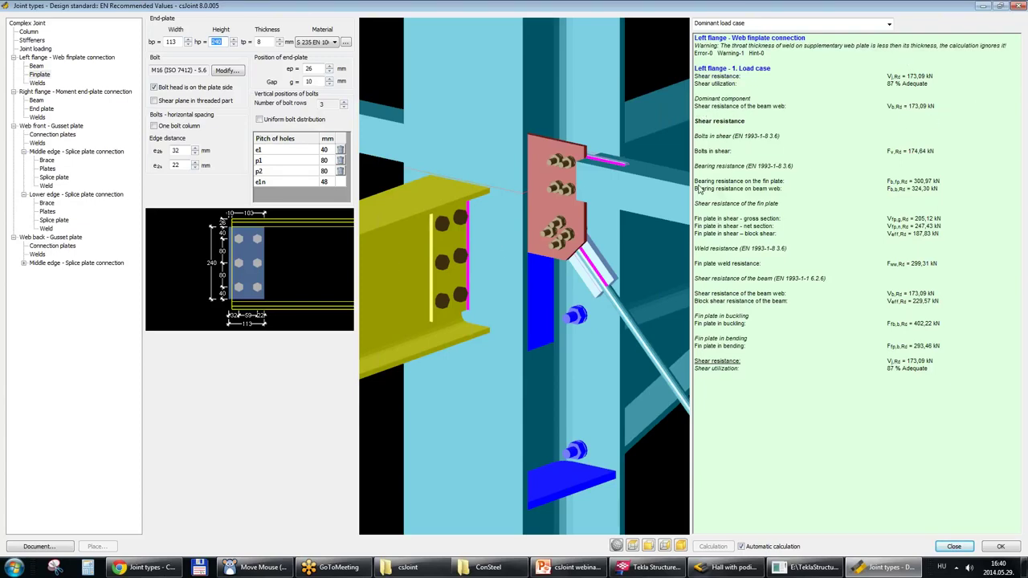
pyautogui.moveTo(402, 297); pyautogui.dragTo(393, 263)
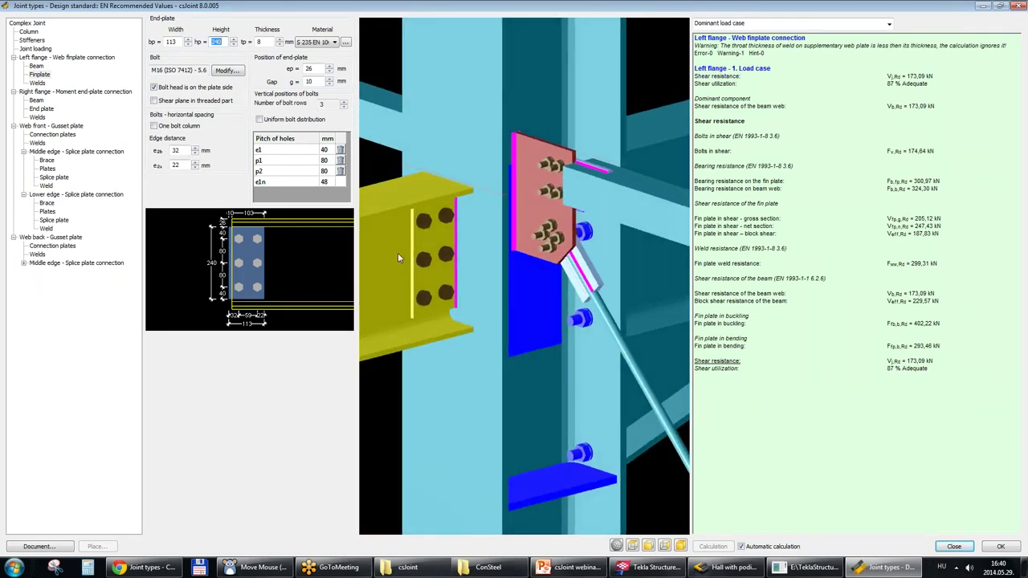
# Review the web front gusset plate settings and the middle edge brace's splice plate connection results and geometry.
pyautogui.click(63, 134)
pyautogui.moveTo(472, 243); pyautogui.dragTo(430, 250)
pyautogui.moveTo(431, 172); pyautogui.dragTo(511, 171)
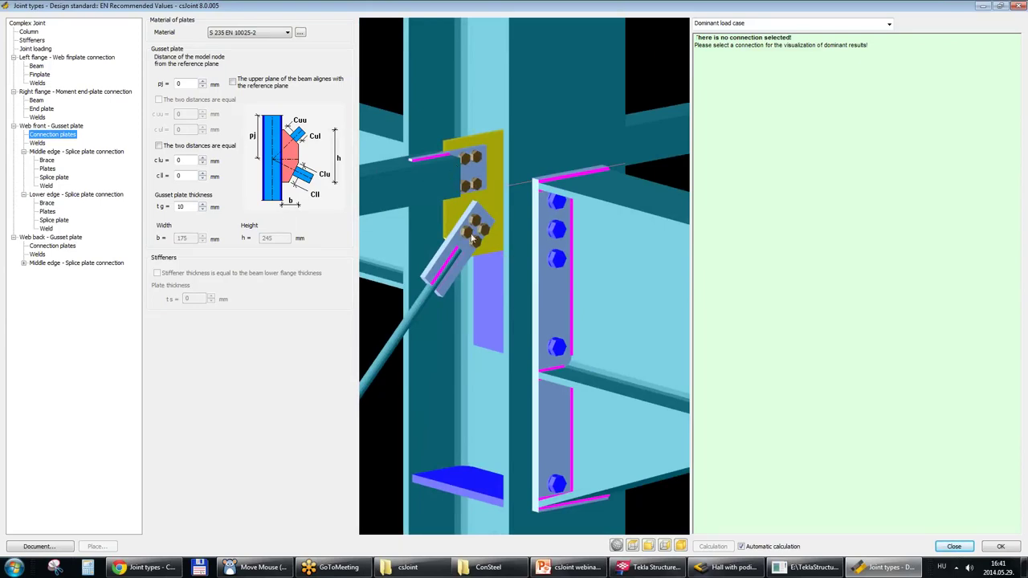
pyautogui.click(46, 157)
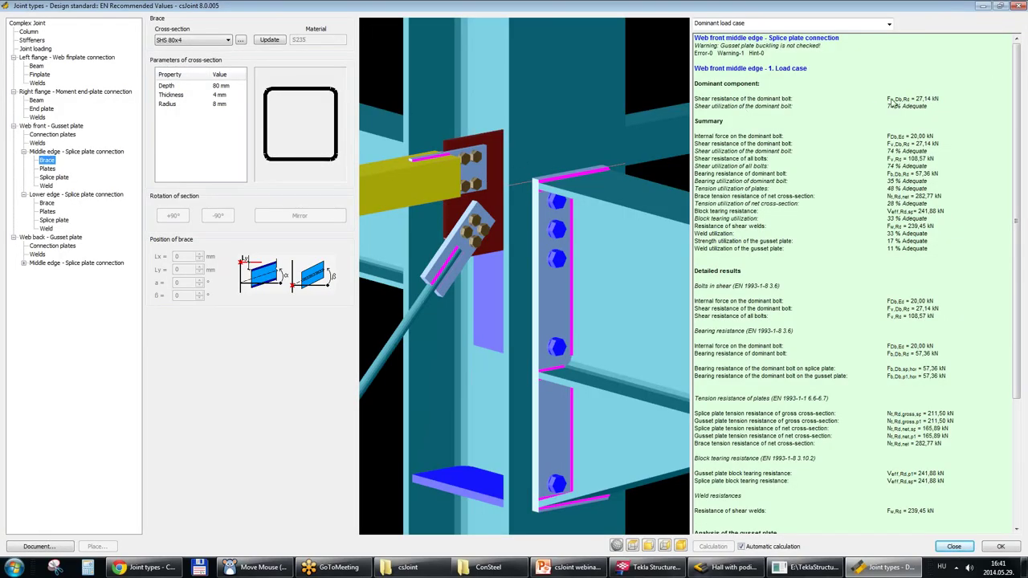
pyautogui.moveTo(415, 184); pyautogui.dragTo(437, 193, button='middle')
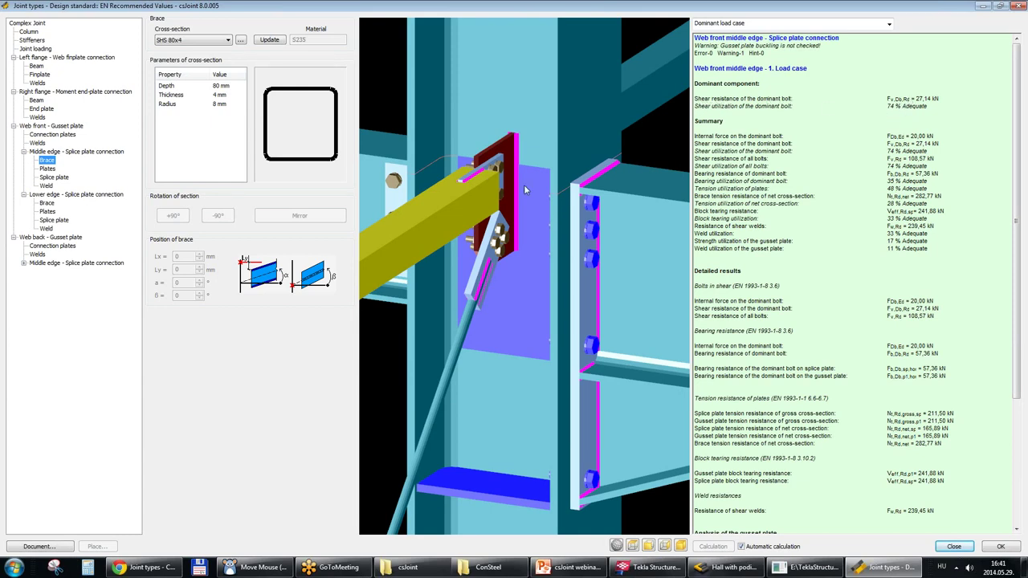
pyautogui.moveTo(504, 189); pyautogui.dragTo(845, 131)
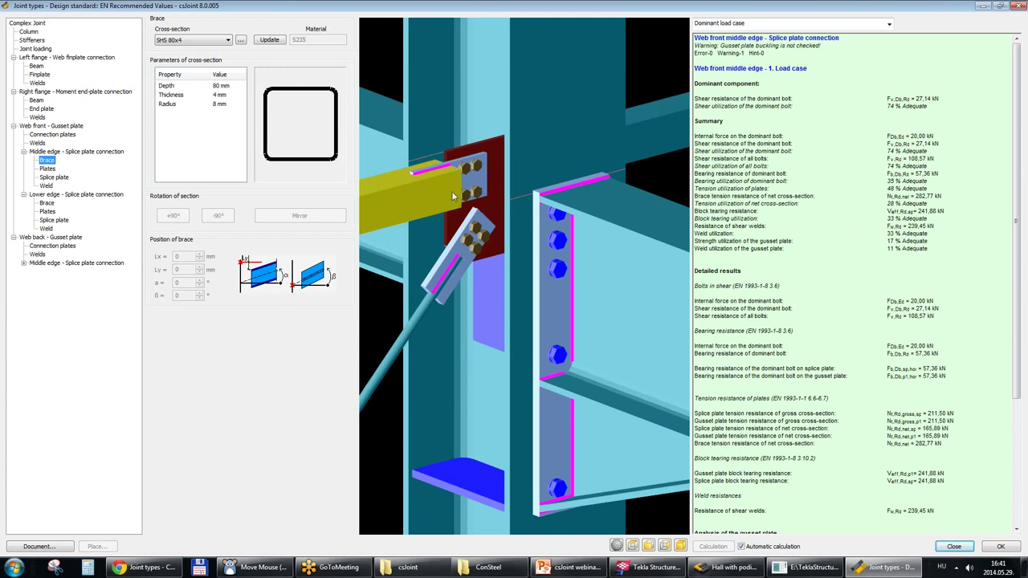
pyautogui.scroll(1, 448, 190)
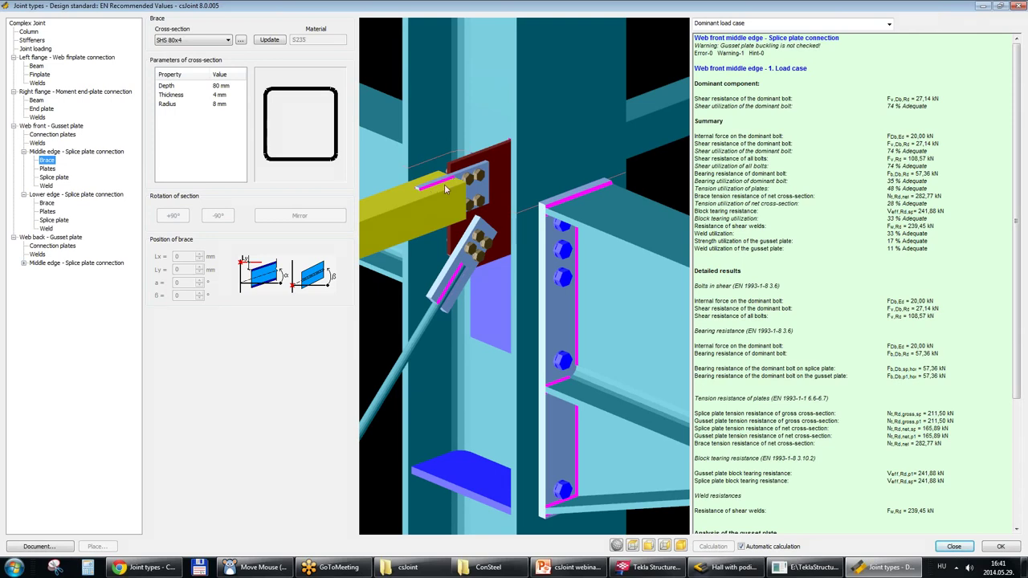
# Reduce the height of the web front middle edge splice plate to 146 mm.
pyautogui.click(46, 169)
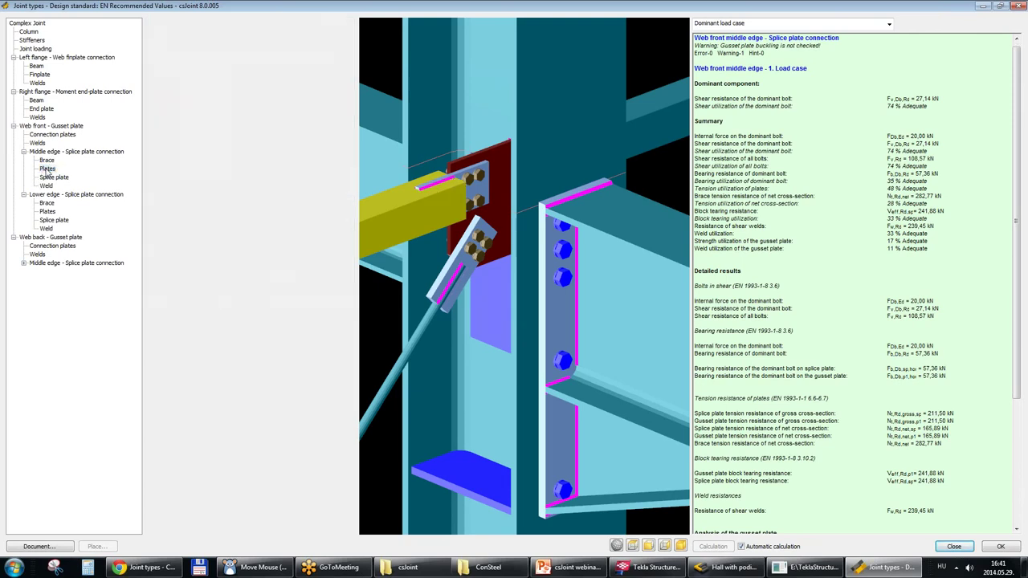
pyautogui.click(50, 178)
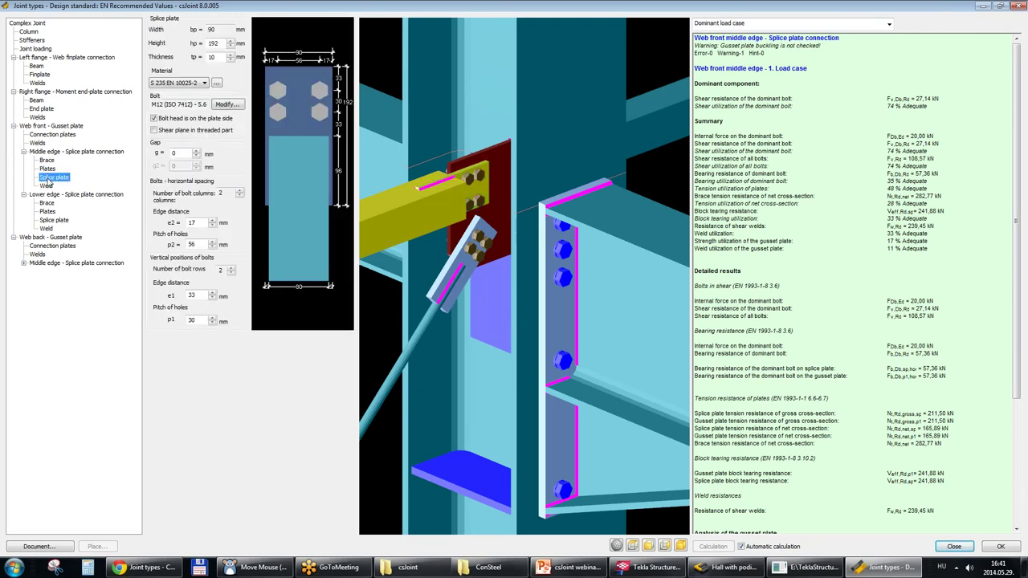
pyautogui.moveTo(451, 208); pyautogui.dragTo(477, 218, button='middle')
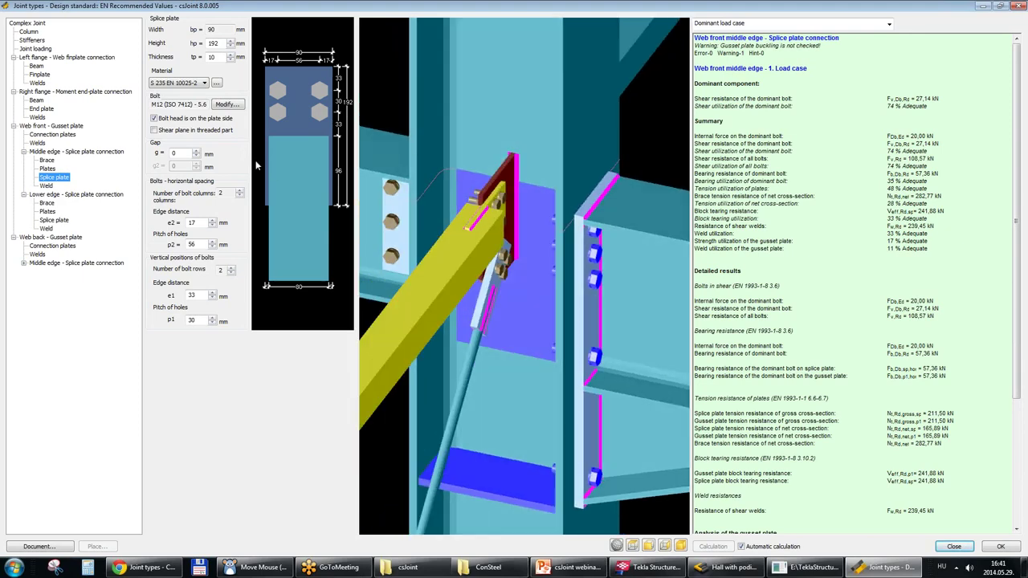
pyautogui.click(231, 47)
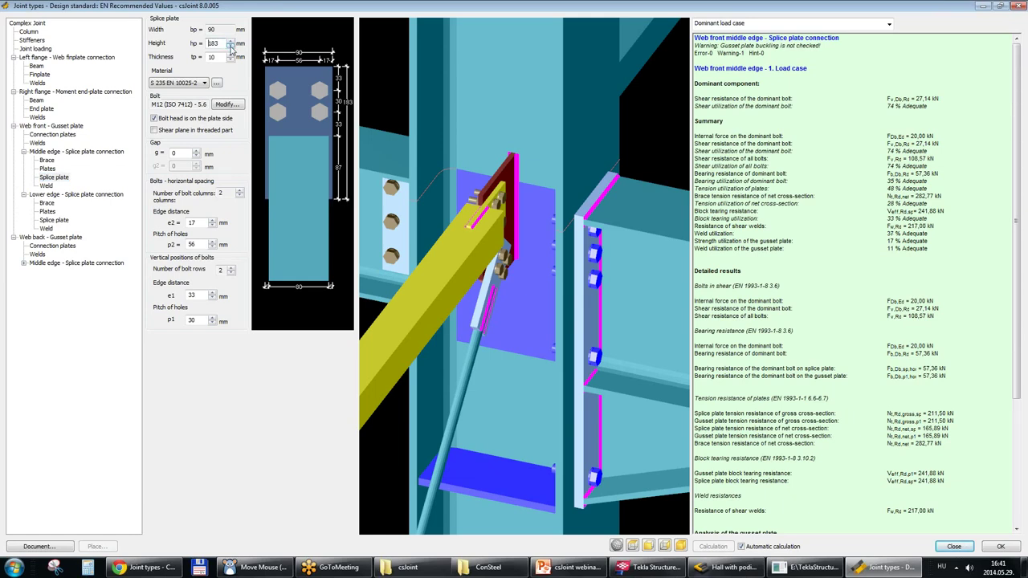
pyautogui.click(231, 48)
pyautogui.click(230, 45)
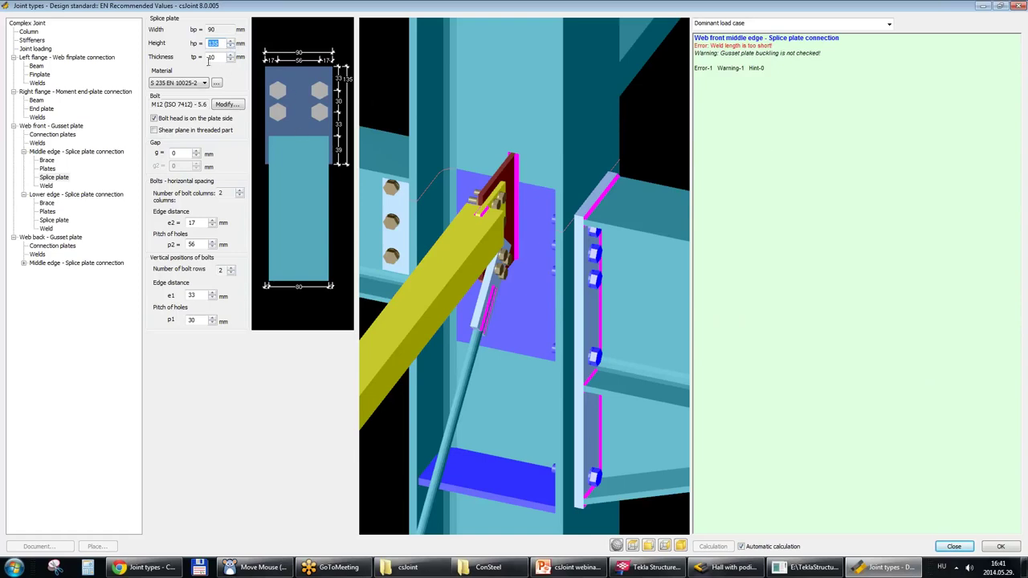
pyautogui.click(231, 42)
pyautogui.click(231, 42)
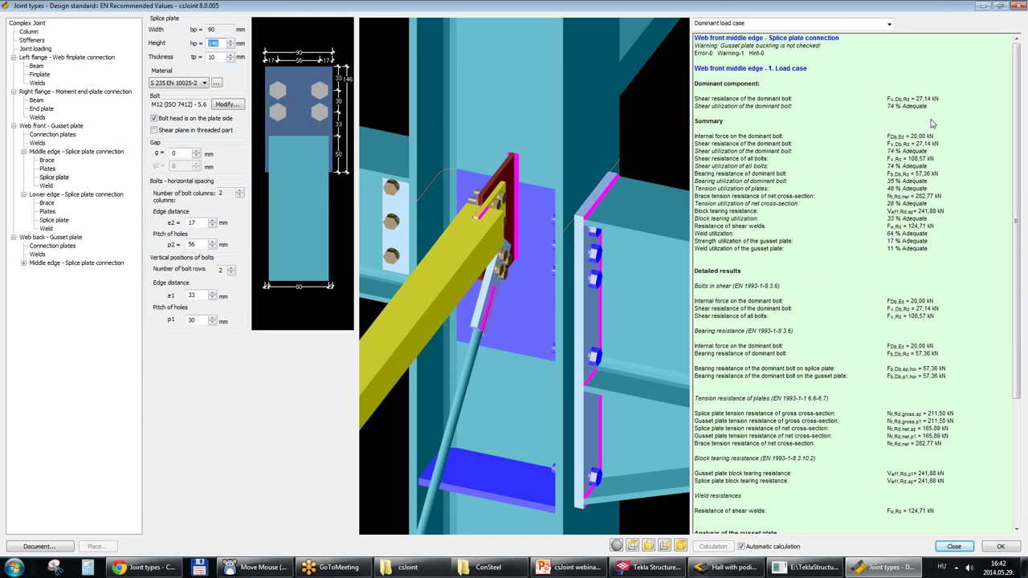
# Reduce the horizontal pitch of holes p2 on the web front middle edge splice plate to 50 mm.
pyautogui.moveTo(522, 263); pyautogui.dragTo(472, 199, button='middle')
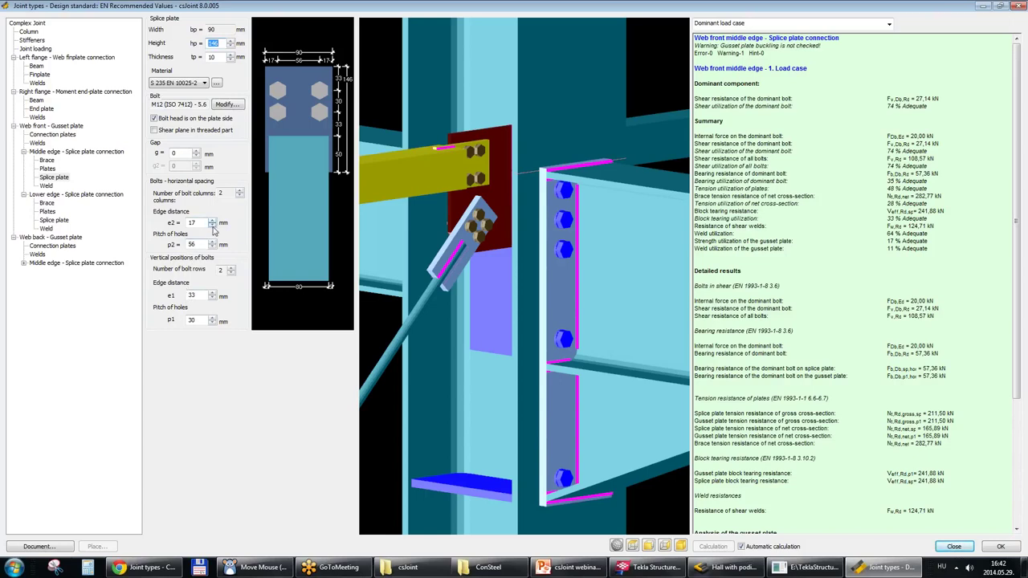
pyautogui.click(213, 247)
pyautogui.click(212, 248)
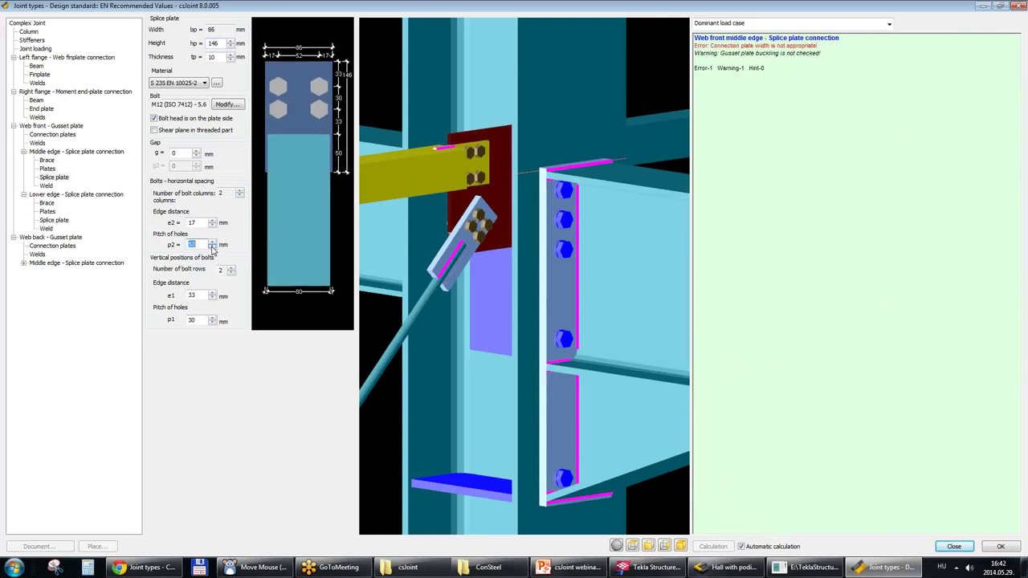
pyautogui.click(213, 247)
pyautogui.click(213, 248)
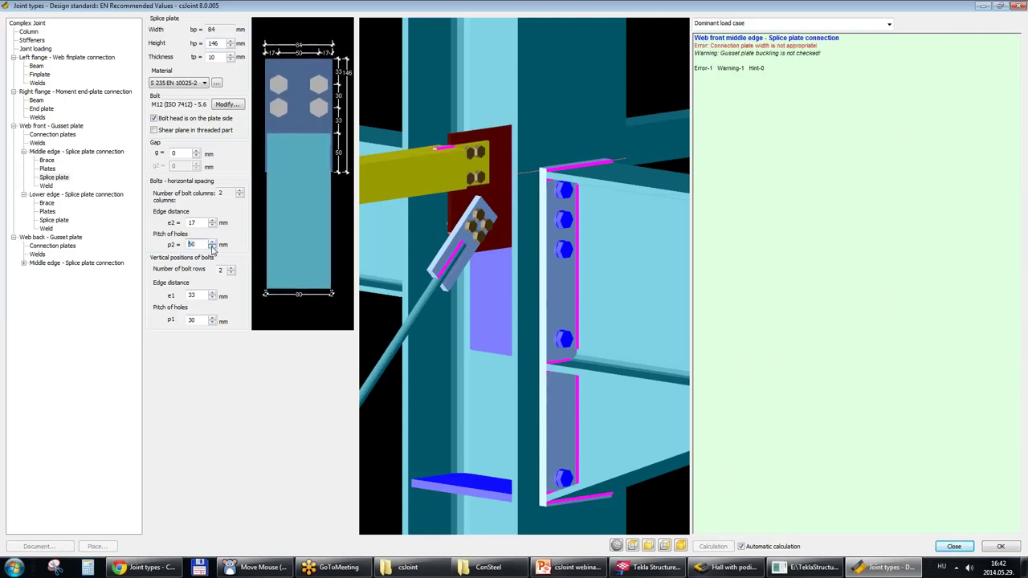
# Reduce the edge distance e1 on the web front middle edge splice plate to 30 mm.
pyautogui.click(212, 298)
pyautogui.click(212, 298)
pyautogui.click(212, 298)
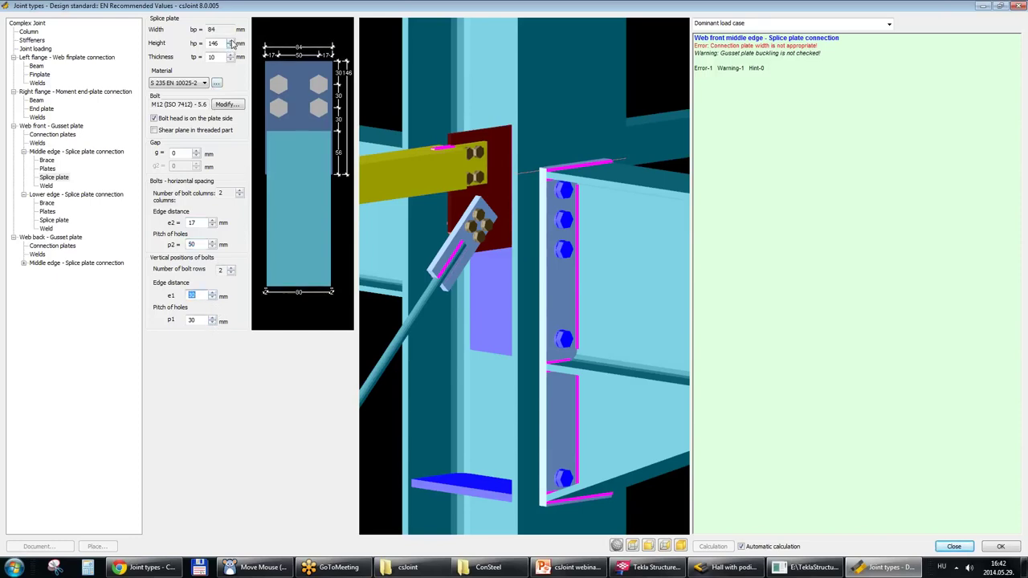
# Try a reduced height of 141 mm for the web front middle edge splice plate.
pyautogui.click(231, 44)
pyautogui.click(231, 44)
pyautogui.click(231, 44)
pyautogui.click(231, 44)
pyautogui.click(224, 29)
pyautogui.click(217, 57)
pyautogui.click(231, 46)
pyautogui.click(231, 45)
pyautogui.click(231, 45)
pyautogui.click(230, 46)
pyautogui.click(231, 46)
pyautogui.click(230, 46)
pyautogui.click(230, 46)
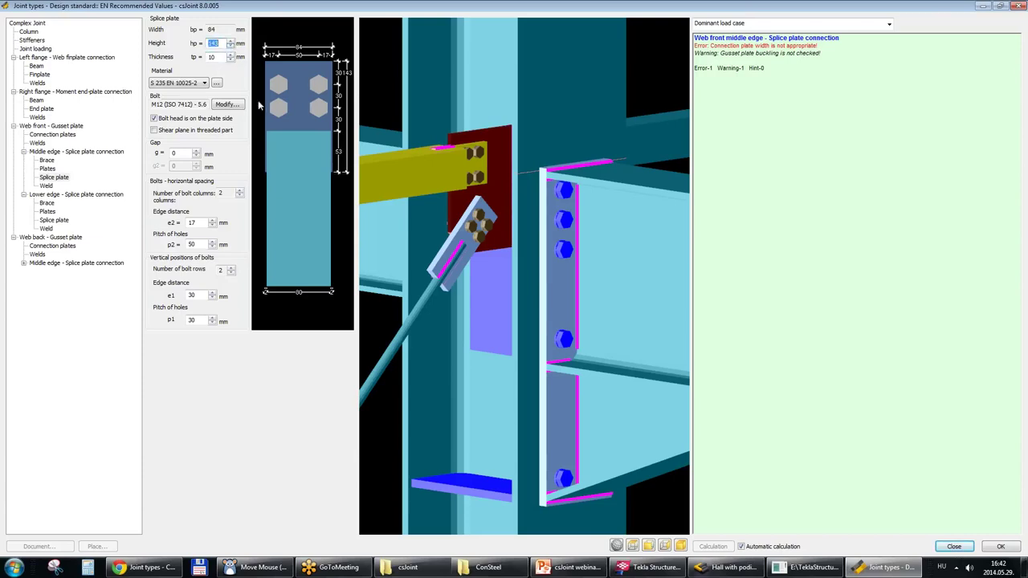
pyautogui.click(231, 46)
pyautogui.click(231, 46)
# Set the middle edge splice plate's edge distance e1 to 33 mm and its height to 147 mm.
pyautogui.click(213, 293)
pyautogui.click(213, 293)
pyautogui.click(213, 293)
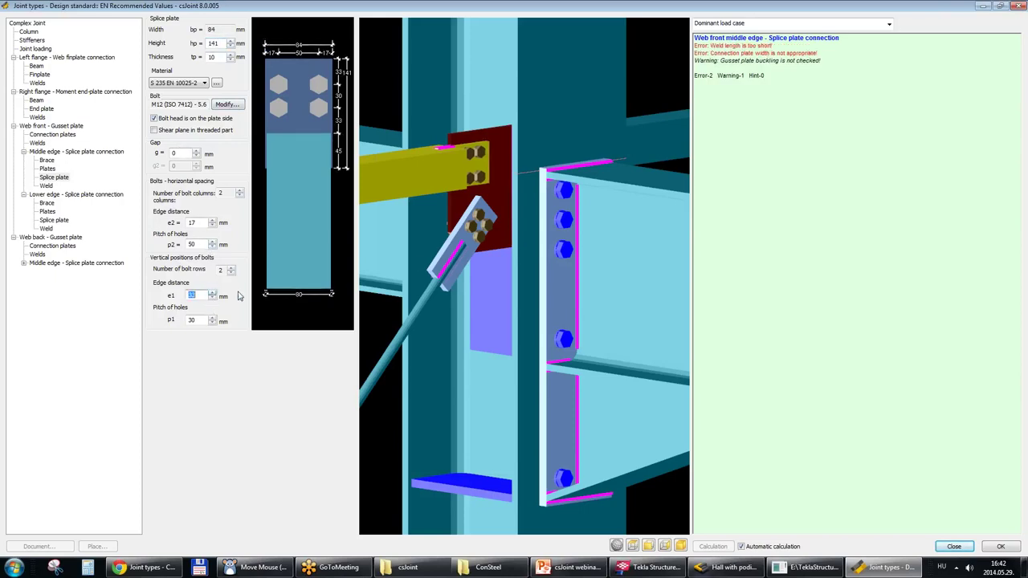
pyautogui.click(231, 40)
pyautogui.click(230, 41)
pyautogui.click(231, 40)
pyautogui.click(231, 40)
pyautogui.click(231, 40)
pyautogui.click(231, 40)
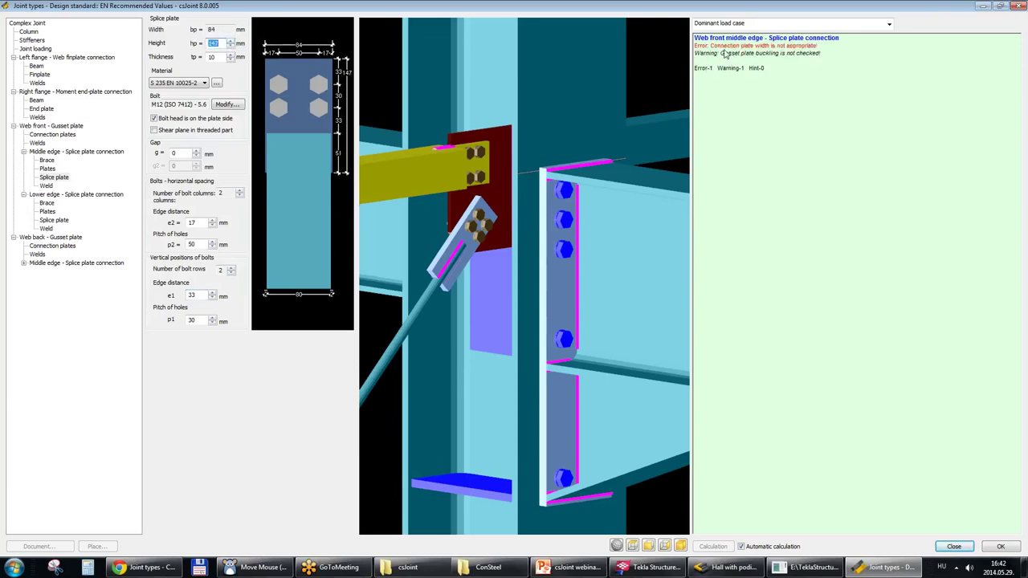
# Increase the horizontal edge distance e2 on the web front middle edge splice plate to 21 mm.
pyautogui.moveTo(398, 181); pyautogui.dragTo(444, 169)
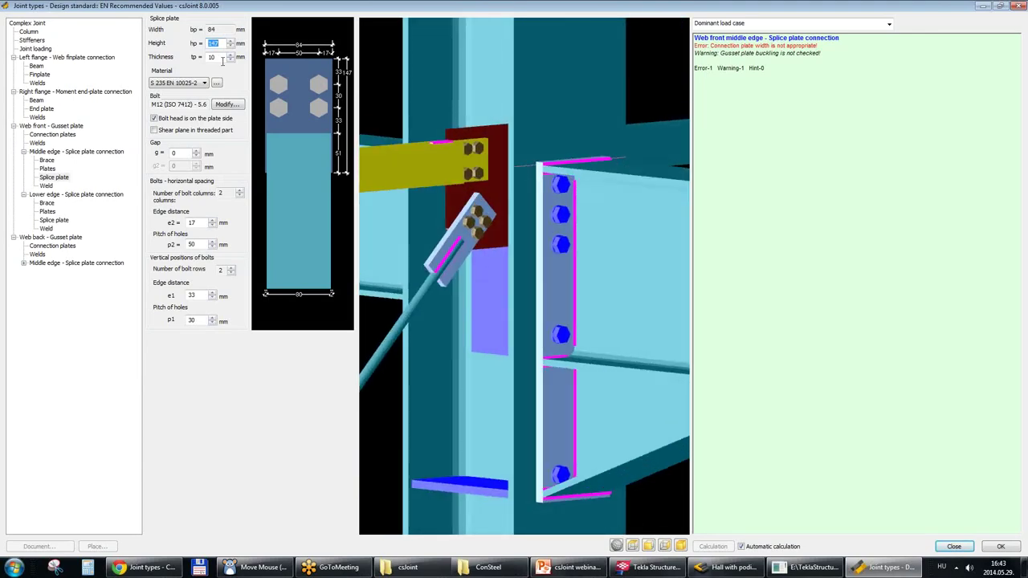
pyautogui.click(213, 220)
pyautogui.click(213, 220)
pyautogui.click(212, 220)
pyautogui.click(213, 220)
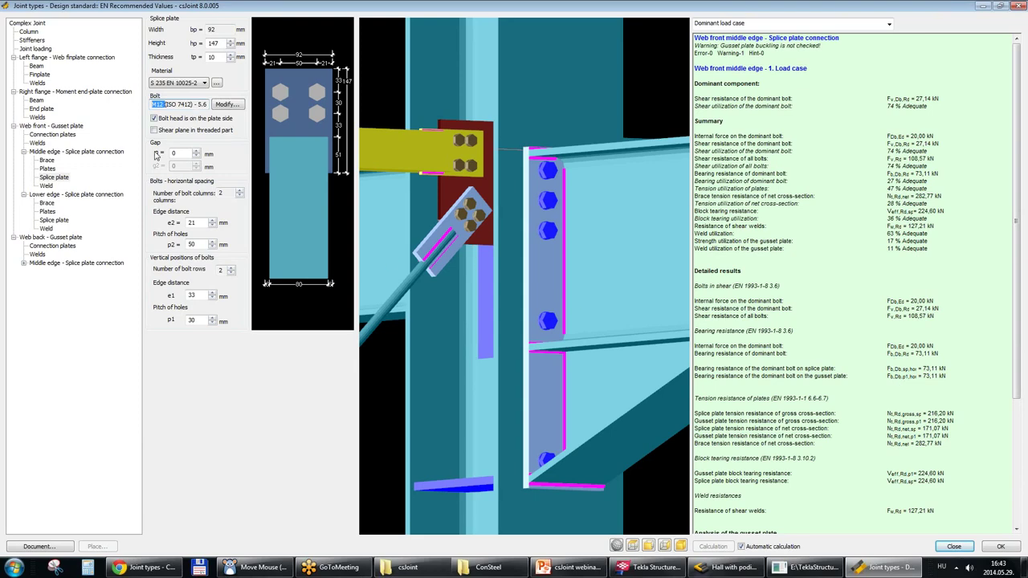
# Review the web front lower edge brace and plate type, then the middle edge brace, checking their geometry in the model.
pyautogui.click(46, 203)
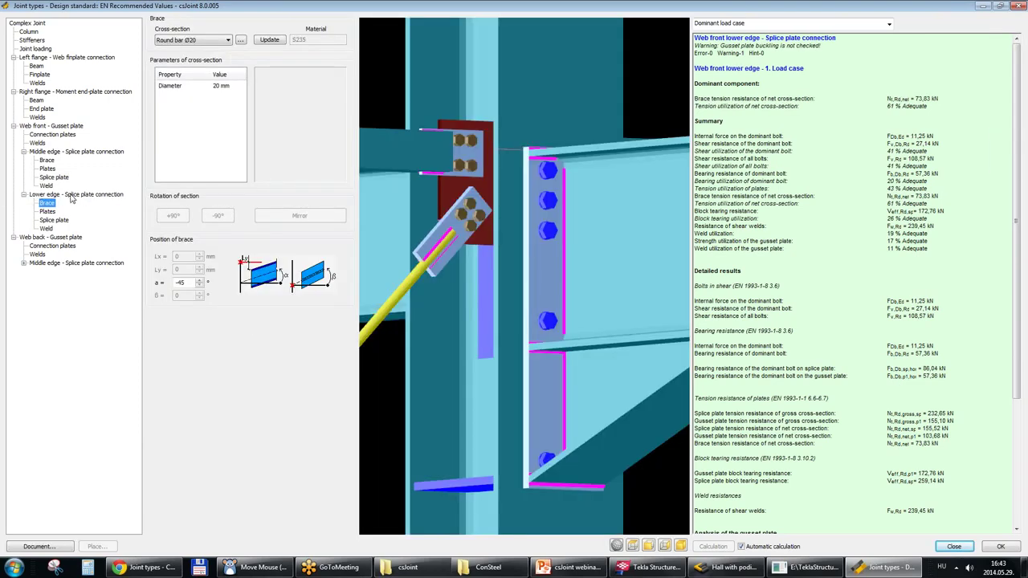
pyautogui.moveTo(441, 267)
pyautogui.mouseDown(button='middle')
pyautogui.moveTo(466, 234)
pyautogui.moveTo(495, 231)
pyautogui.moveTo(499, 244)
pyautogui.moveTo(472, 261)
pyautogui.moveTo(431, 269)
pyautogui.mouseUp(button='middle')
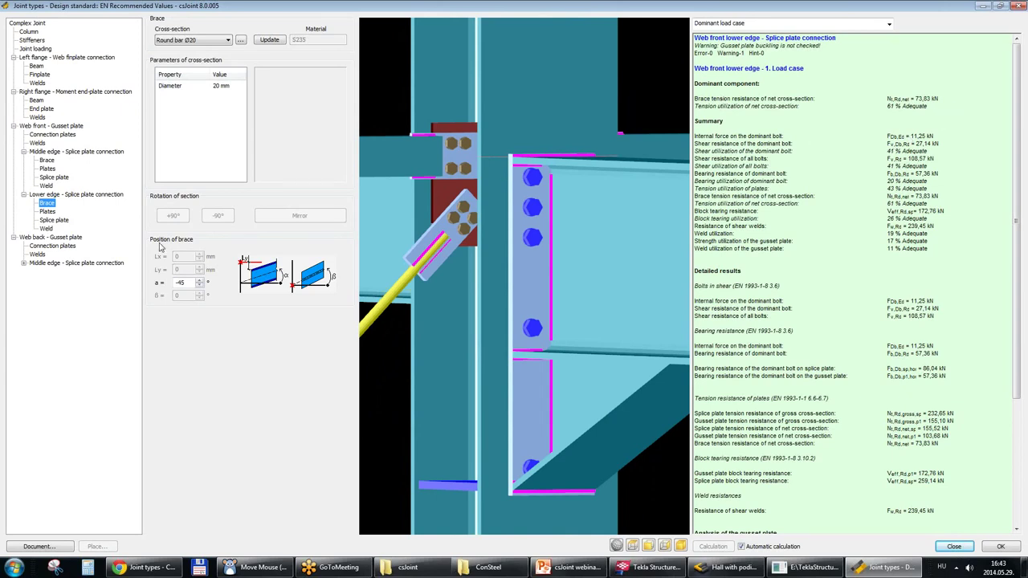
pyautogui.click(48, 212)
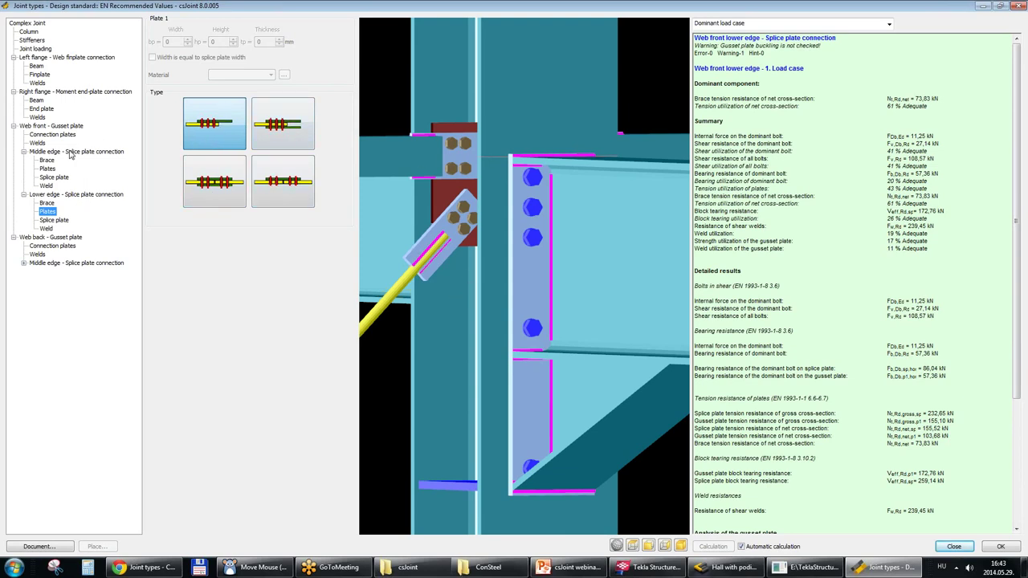
pyautogui.click(47, 160)
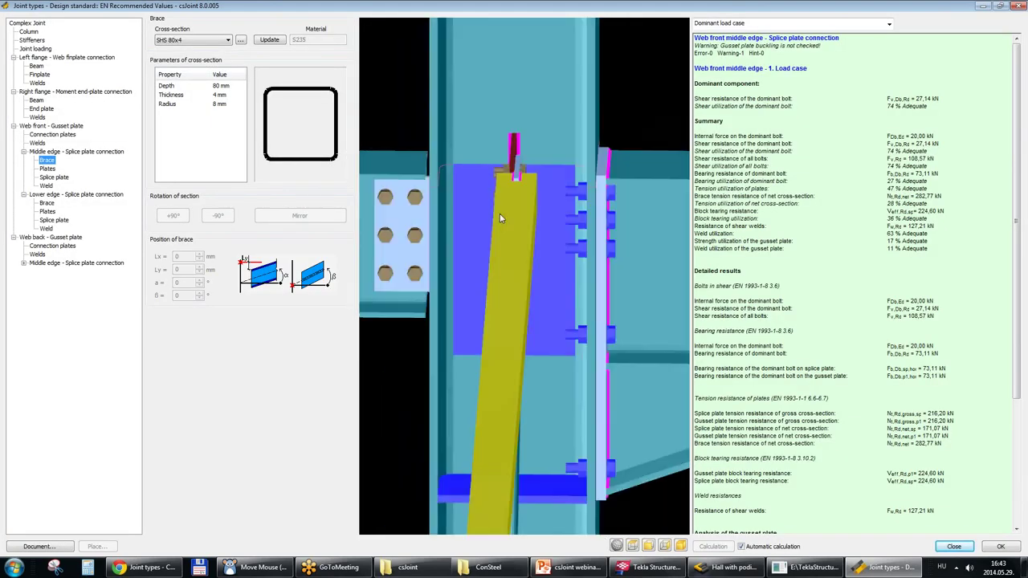
# Try the double and bolted connection plate arrangements for the web front middle edge brace, then restore the single splice plate type.
pyautogui.click(47, 168)
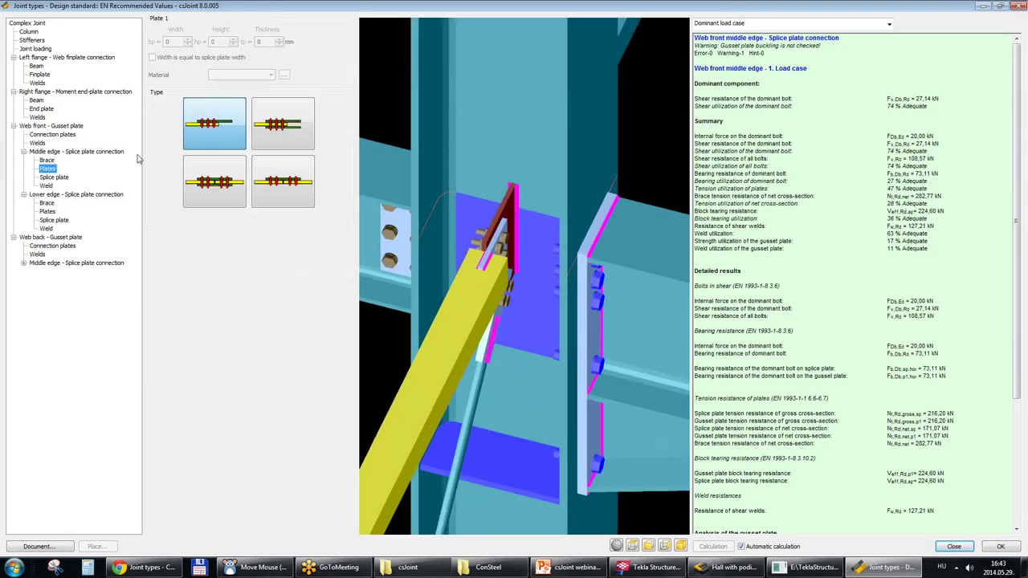
pyautogui.click(272, 130)
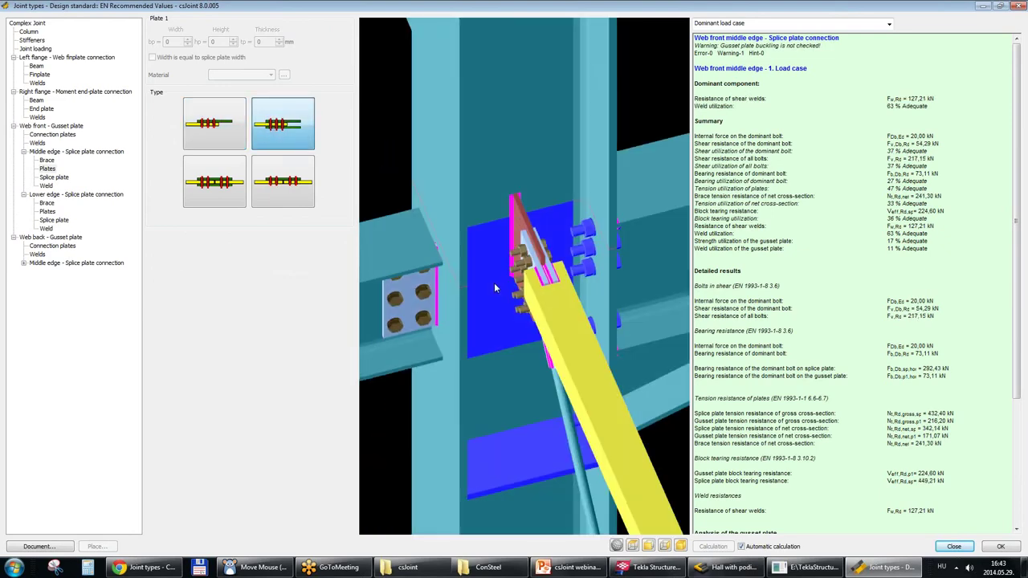
pyautogui.click(215, 182)
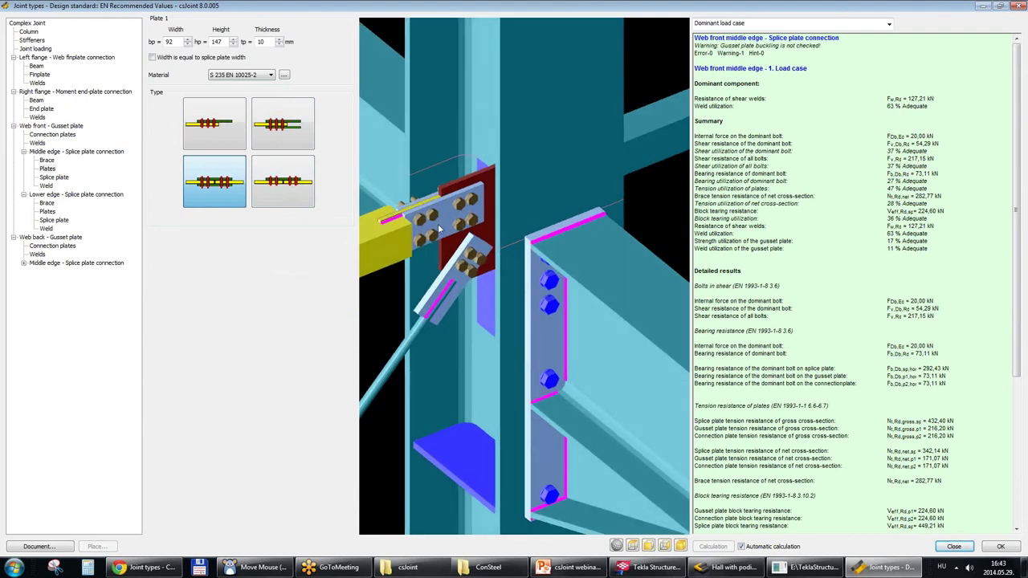
pyautogui.click(272, 177)
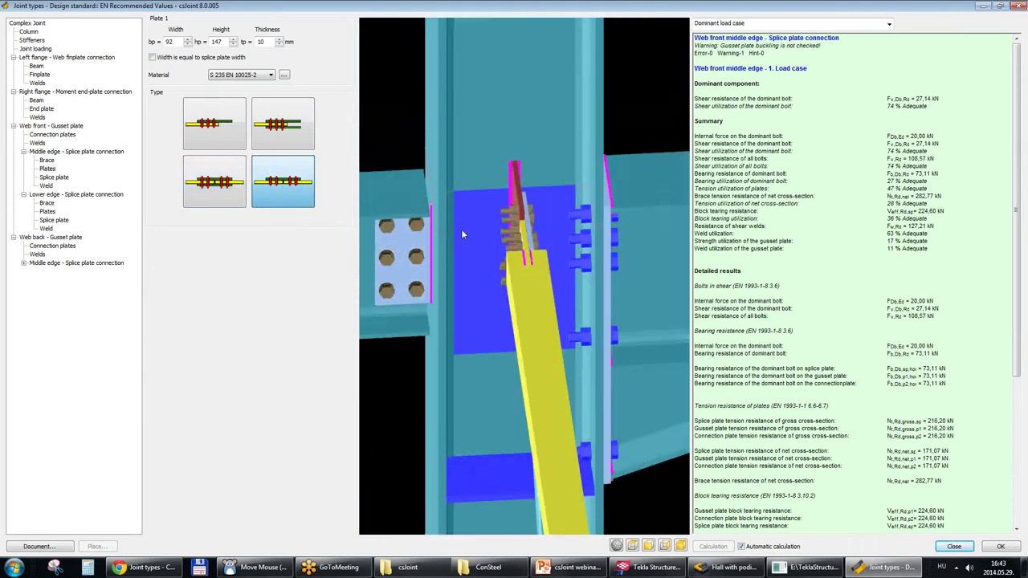
pyautogui.moveTo(472, 235); pyautogui.dragTo(443, 245)
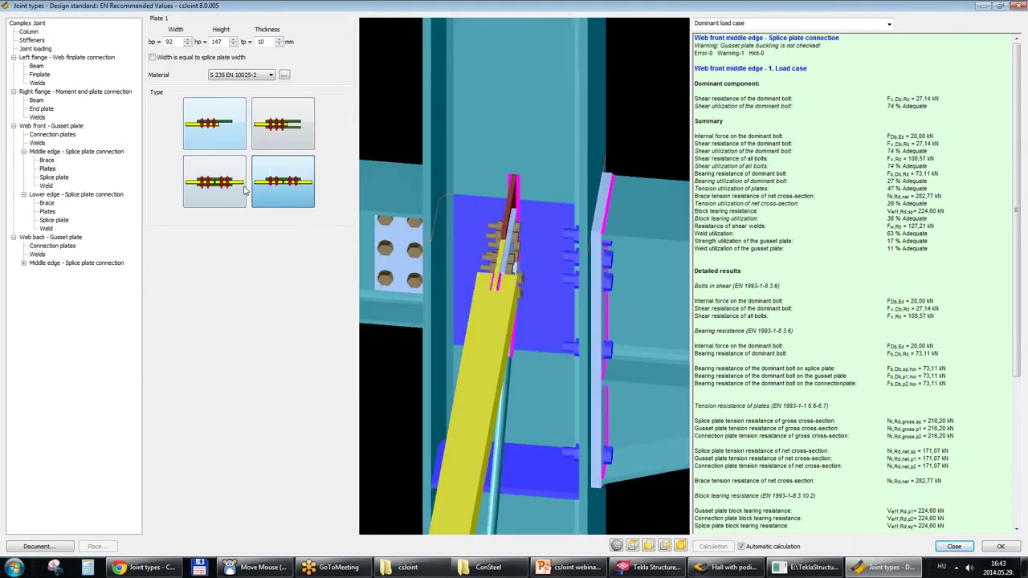
pyautogui.click(225, 126)
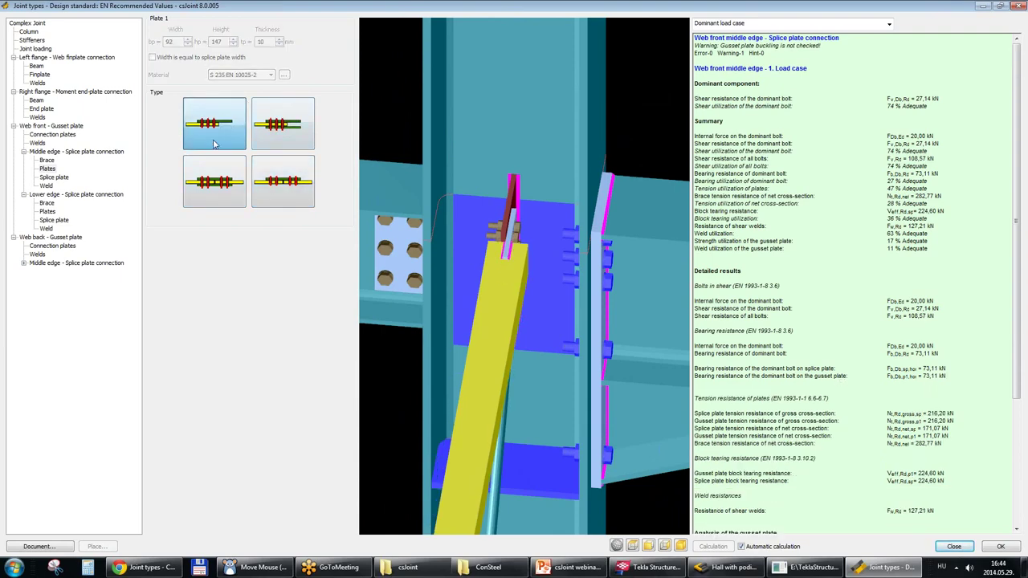
# Compare the alternative plate arrangements for the web front lower edge brace and return to the single splice plate type.
pyautogui.click(50, 221)
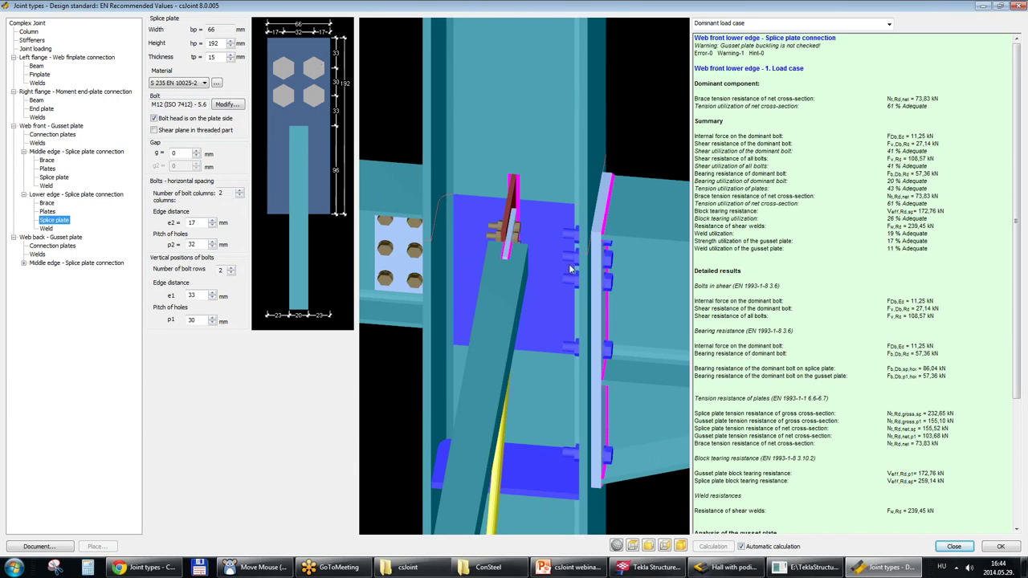
pyautogui.click(47, 211)
pyautogui.click(221, 192)
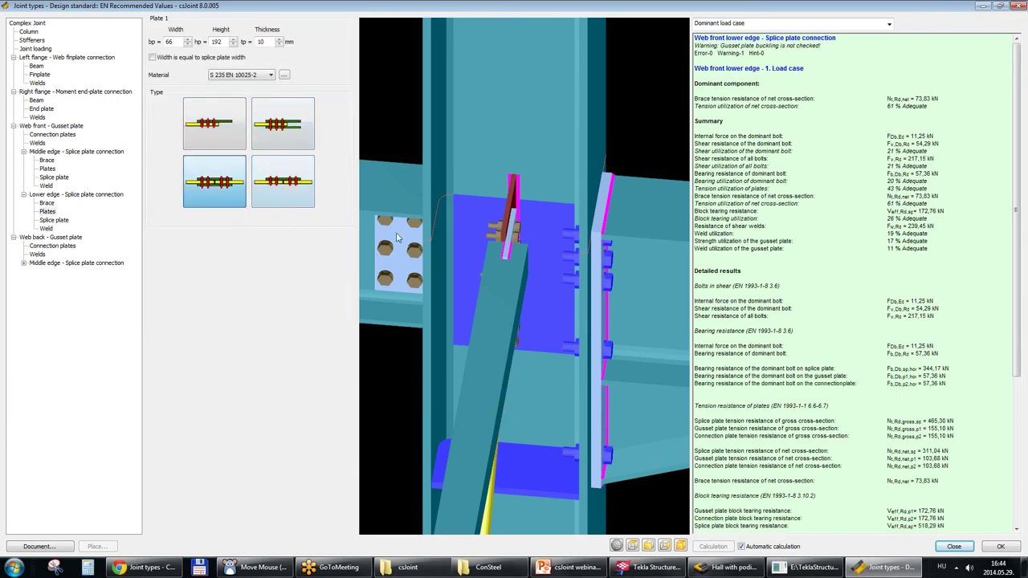
pyautogui.click(224, 127)
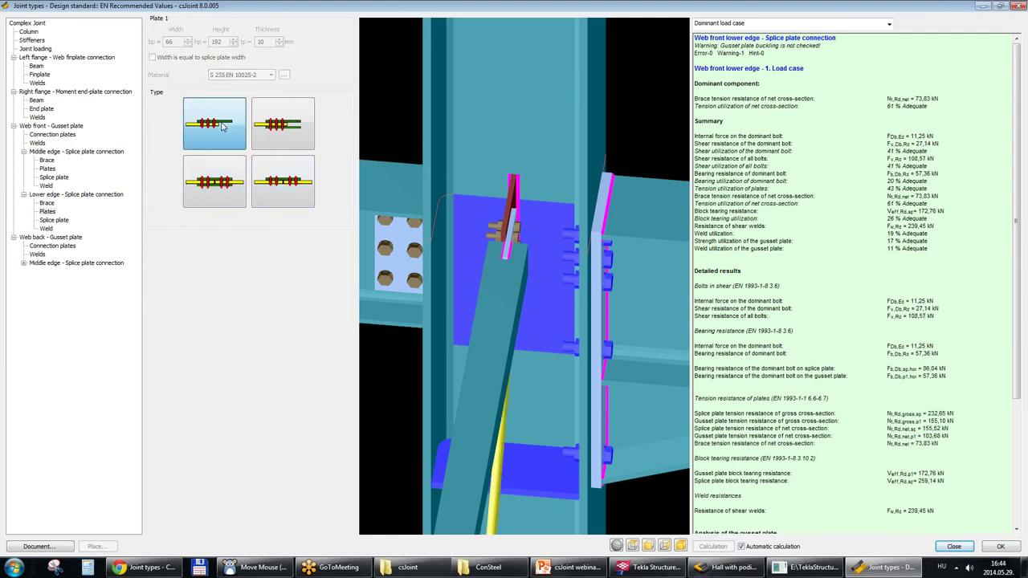
pyautogui.moveTo(501, 318); pyautogui.dragTo(493, 243, button='middle')
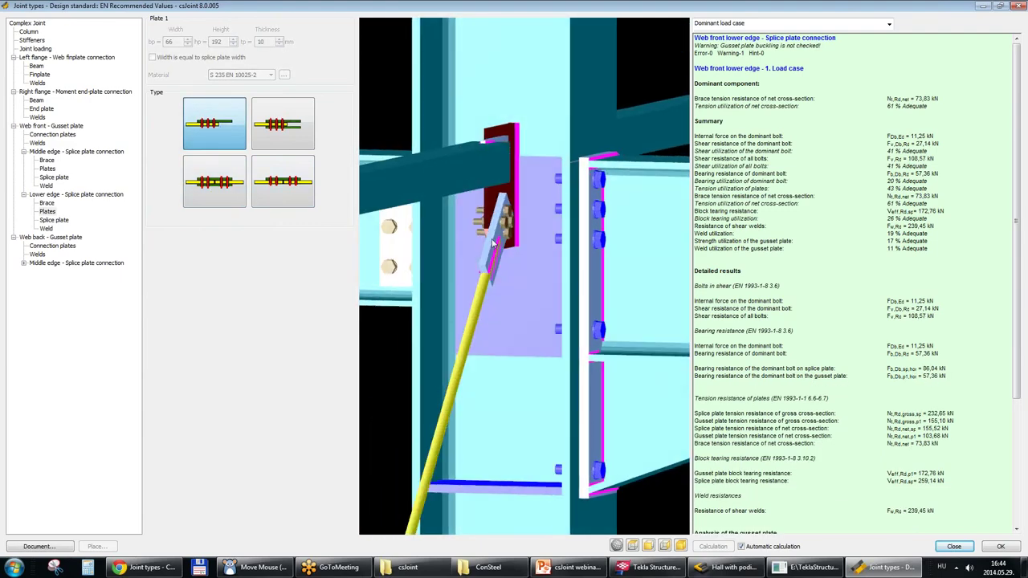
pyautogui.click(231, 186)
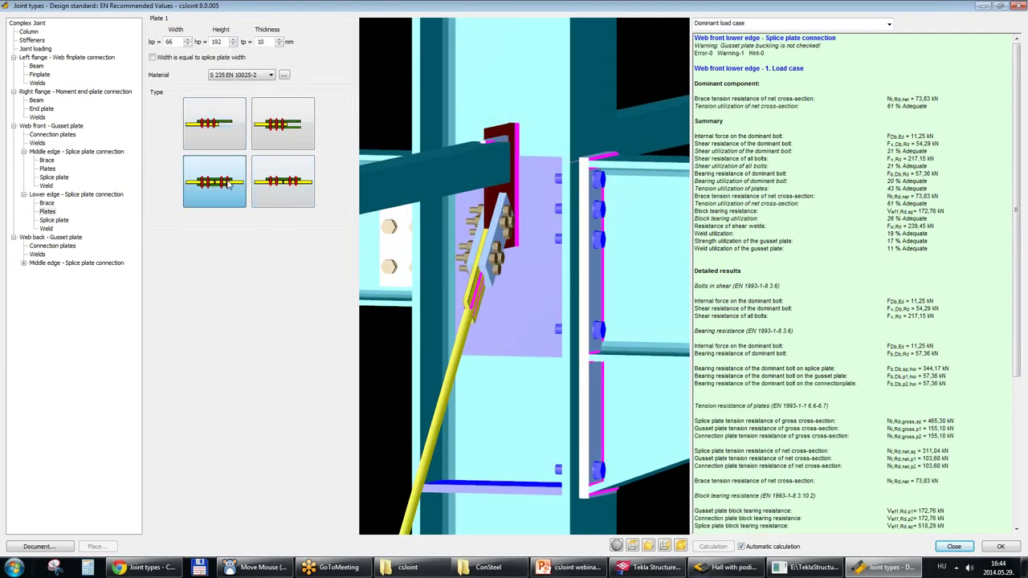
pyautogui.click(268, 186)
pyautogui.click(277, 147)
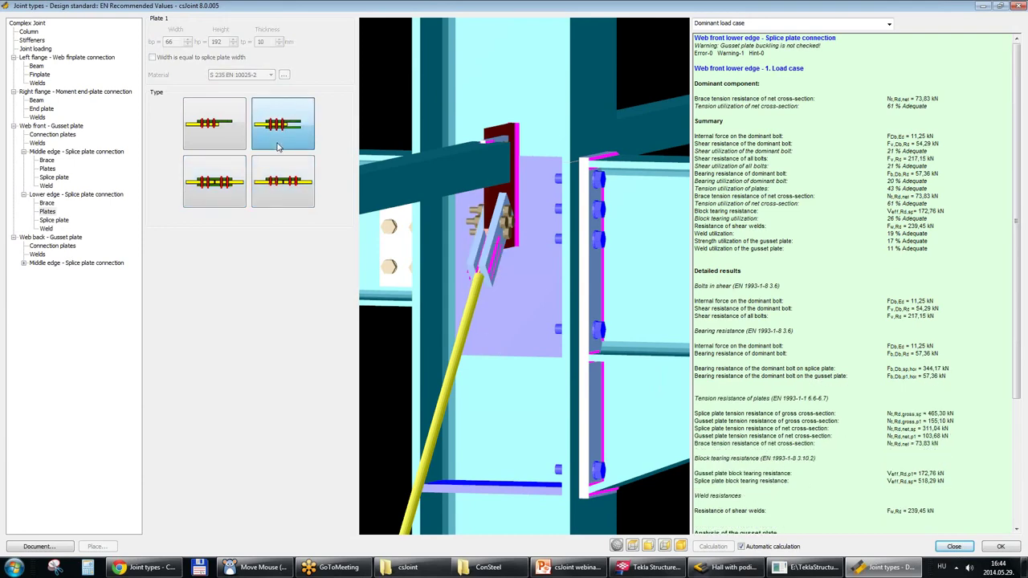
pyautogui.click(215, 134)
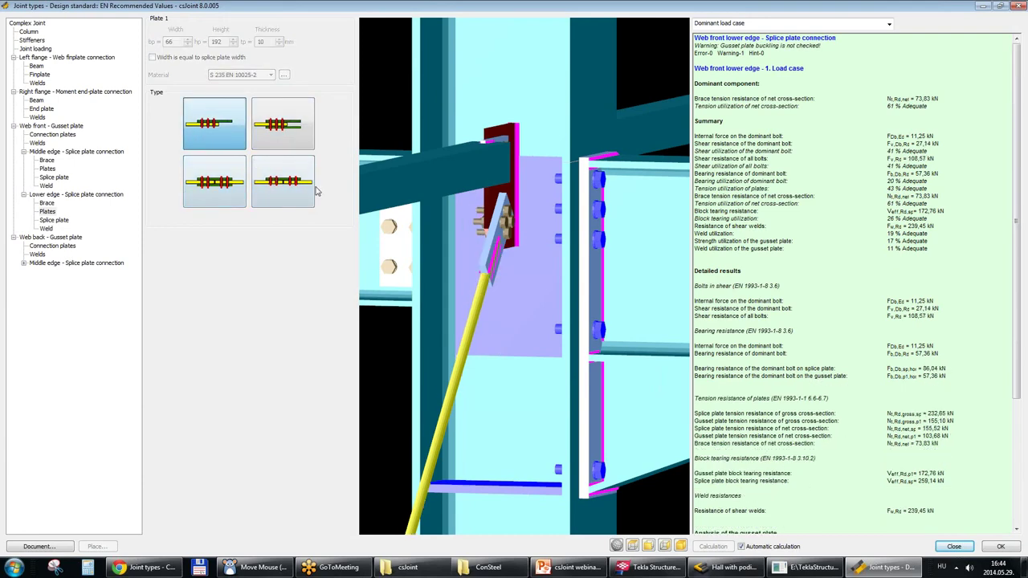
# Reduce the number of bolt columns on the web front lower edge splice plate to 1 and inspect the plate.
pyautogui.moveTo(493, 265)
pyautogui.mouseDown()
pyautogui.moveTo(502, 268)
pyautogui.moveTo(476, 269)
pyautogui.mouseUp()
pyautogui.scroll(2, 476, 263)
pyautogui.click(47, 212)
pyautogui.click(53, 221)
pyautogui.moveTo(521, 261)
pyautogui.mouseDown()
pyautogui.moveTo(475, 246)
pyautogui.moveTo(462, 256)
pyautogui.mouseUp()
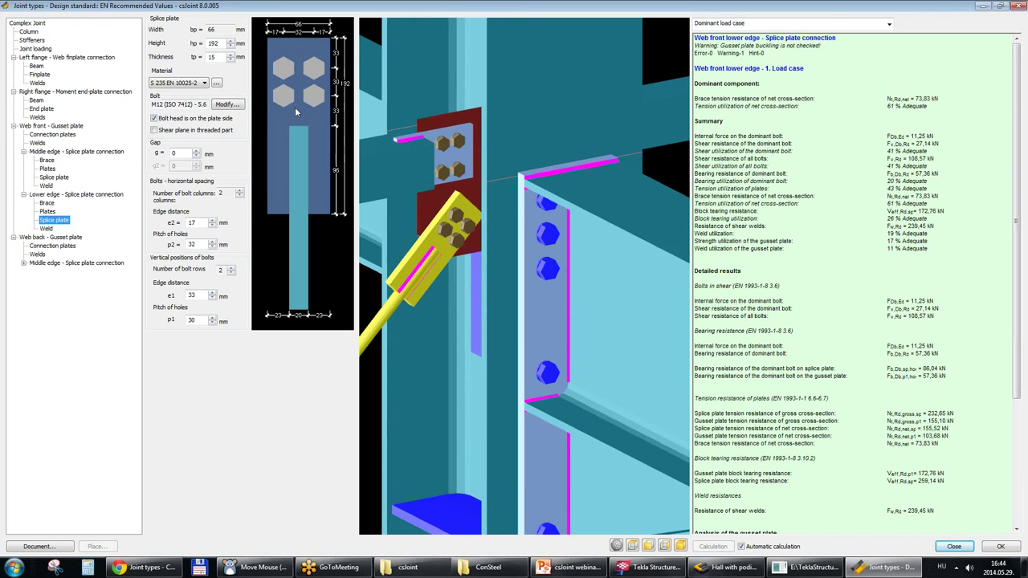
pyautogui.click(240, 198)
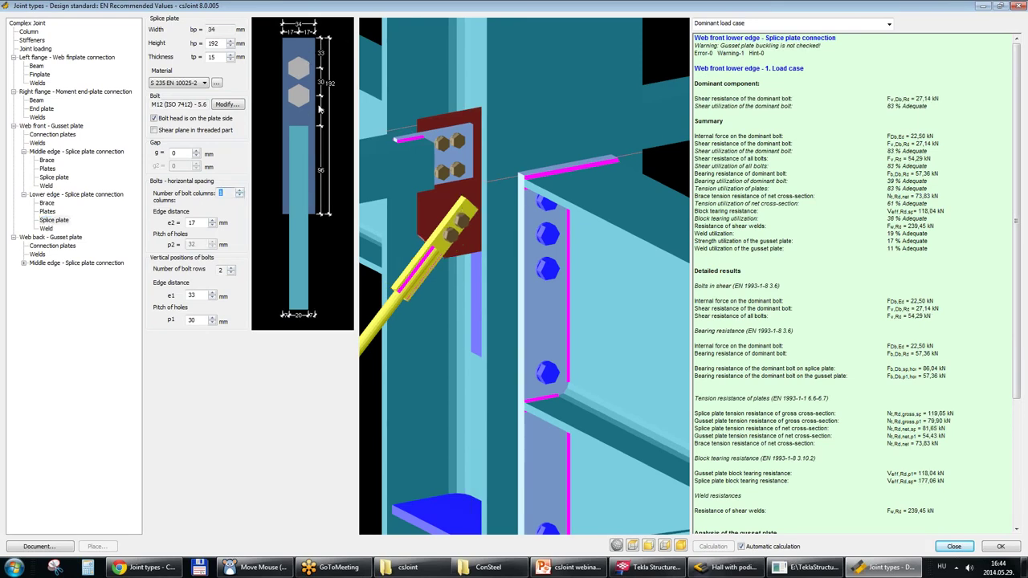
pyautogui.moveTo(459, 279); pyautogui.dragTo(432, 253)
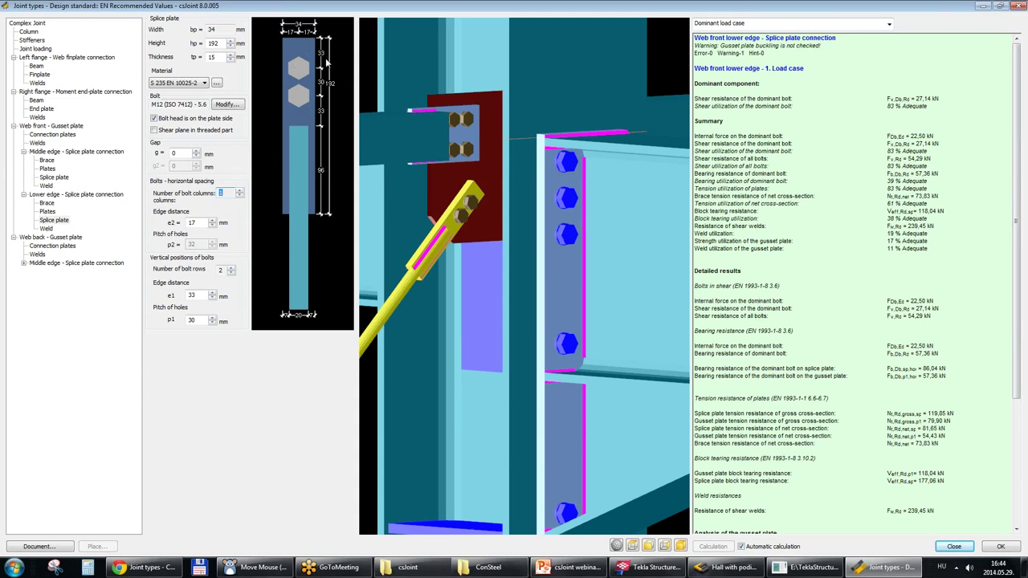
# Reduce the height of the web front lower edge splice plate to 146 mm.
pyautogui.click(230, 45)
pyautogui.click(230, 46)
pyautogui.click(231, 46)
pyautogui.click(231, 46)
pyautogui.moveTo(230, 45); pyautogui.dragTo(231, 46)
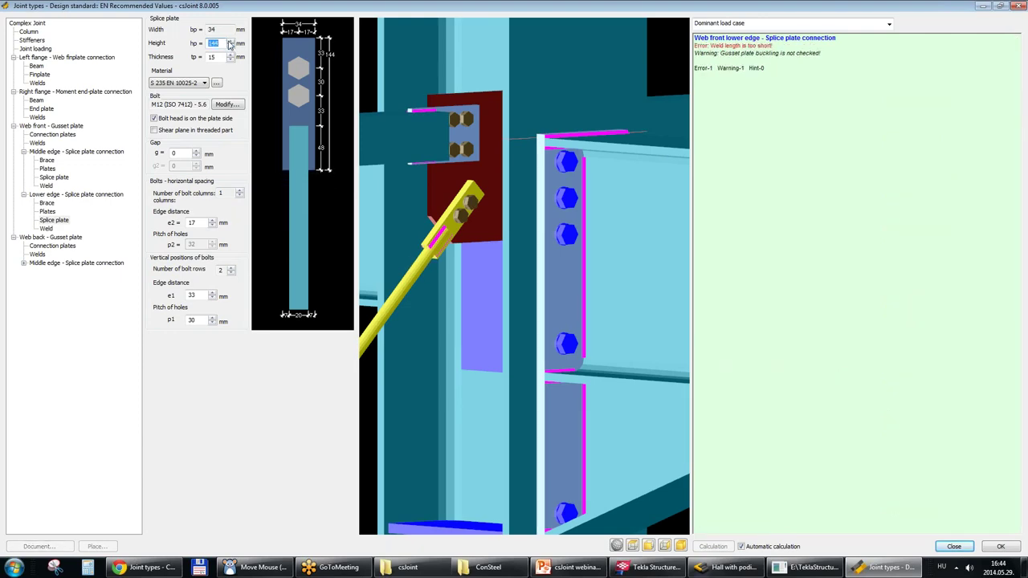
pyautogui.click(230, 42)
pyautogui.click(230, 42)
pyautogui.click(230, 43)
pyautogui.click(231, 47)
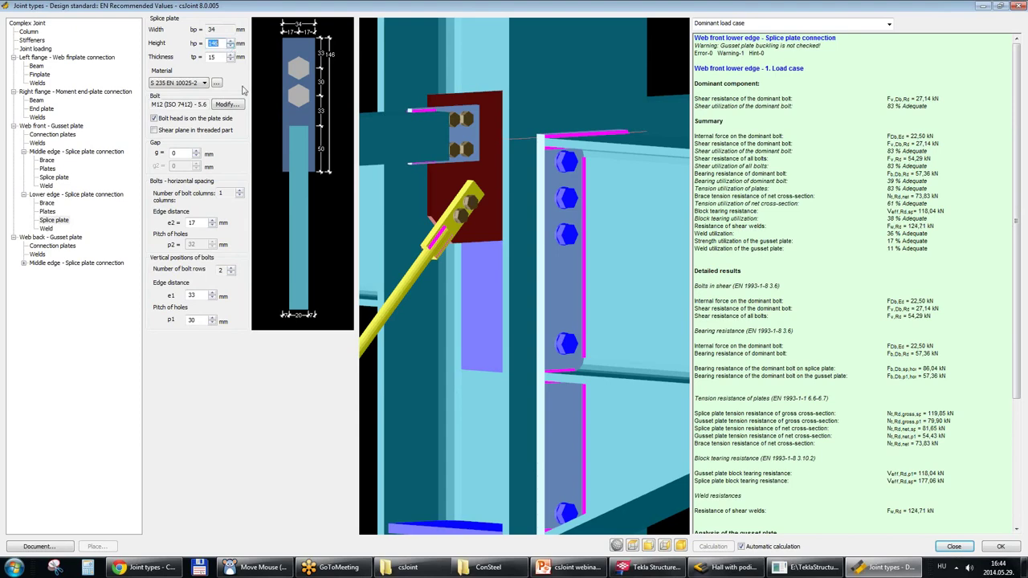
# Examine the lower edge splice plate in the 3D model and review the web front gusset's connection plate settings.
pyautogui.moveTo(489, 222); pyautogui.dragTo(477, 201)
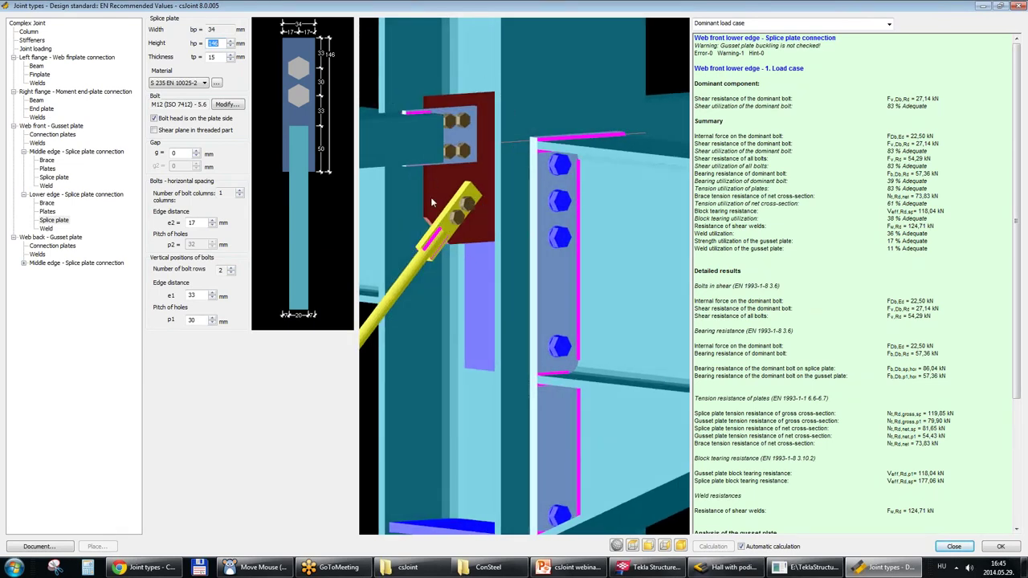
pyautogui.moveTo(441, 202); pyautogui.dragTo(427, 205)
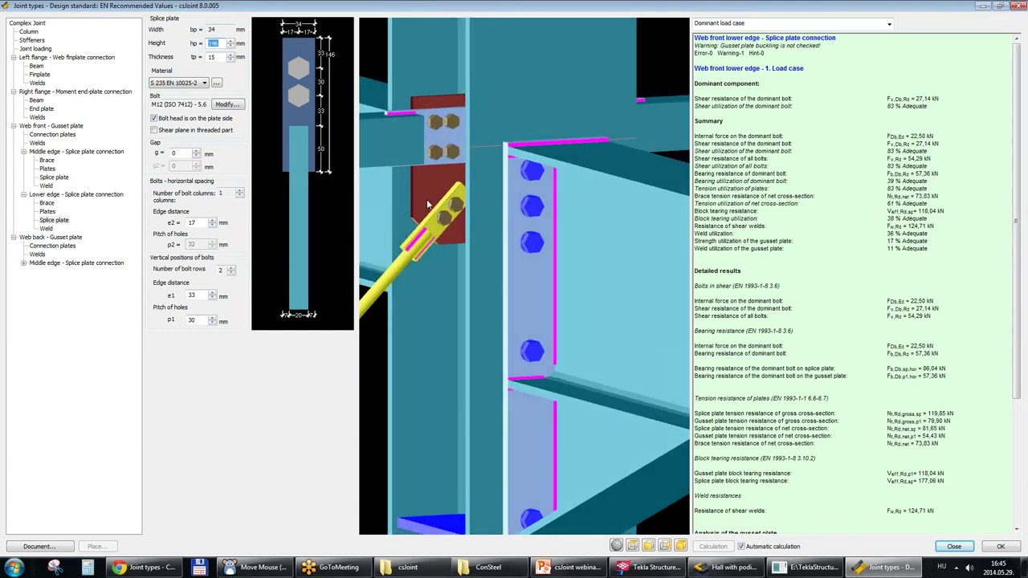
pyautogui.click(61, 135)
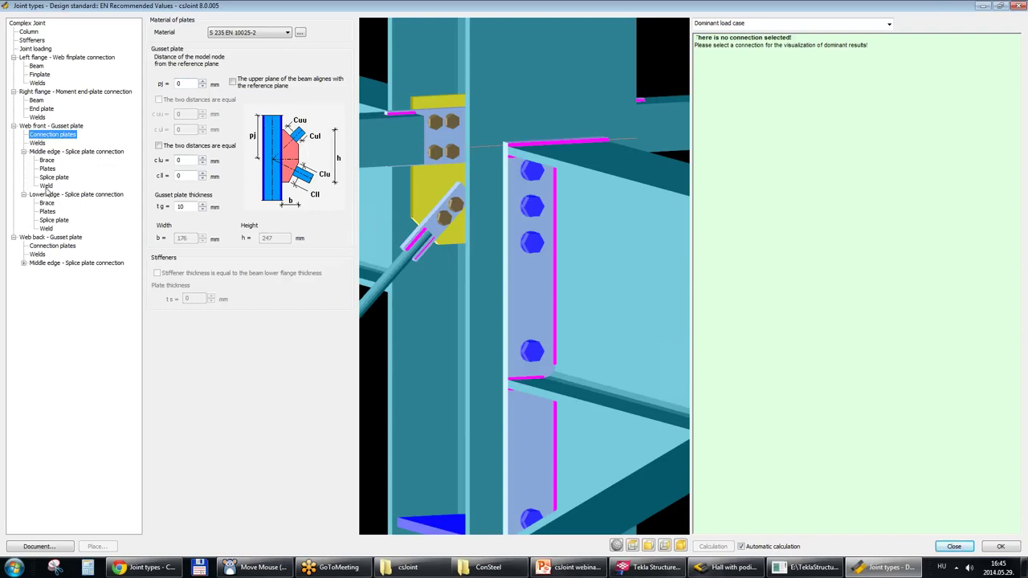
pyautogui.click(48, 211)
pyautogui.click(52, 220)
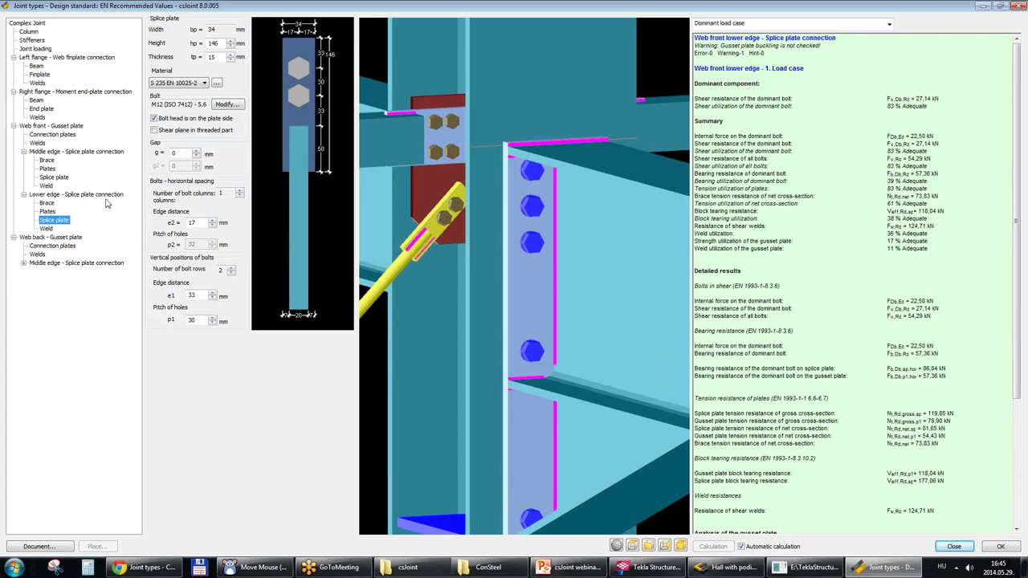
# Set the angle of the web front lower edge brace to -57°.
pyautogui.click(47, 203)
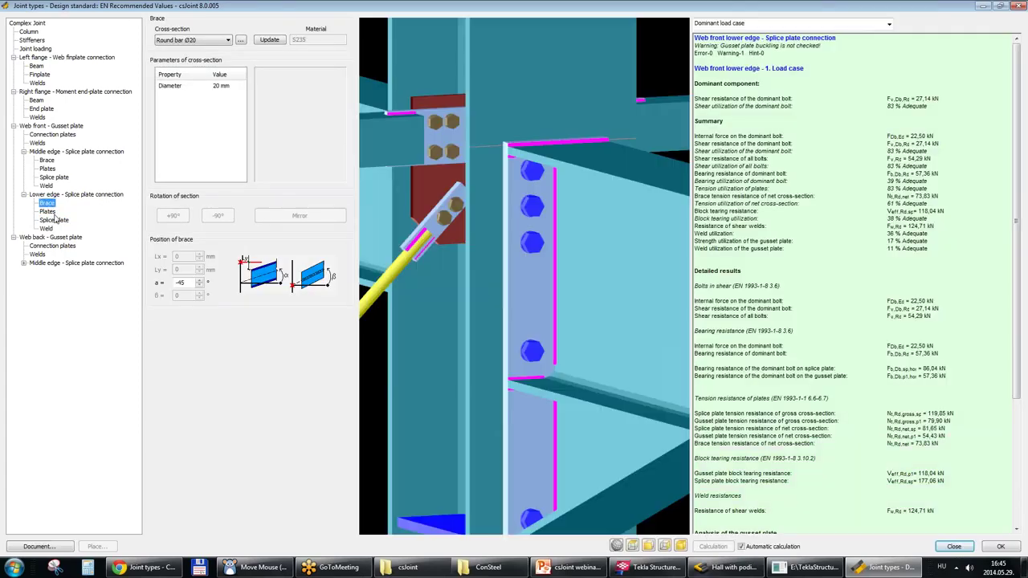
pyautogui.click(199, 286)
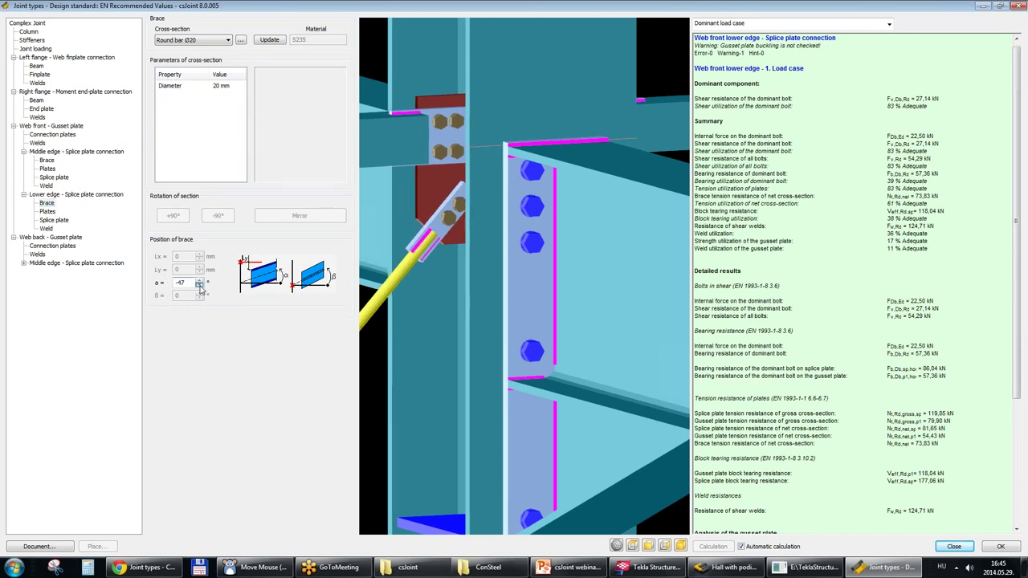
pyautogui.click(199, 286)
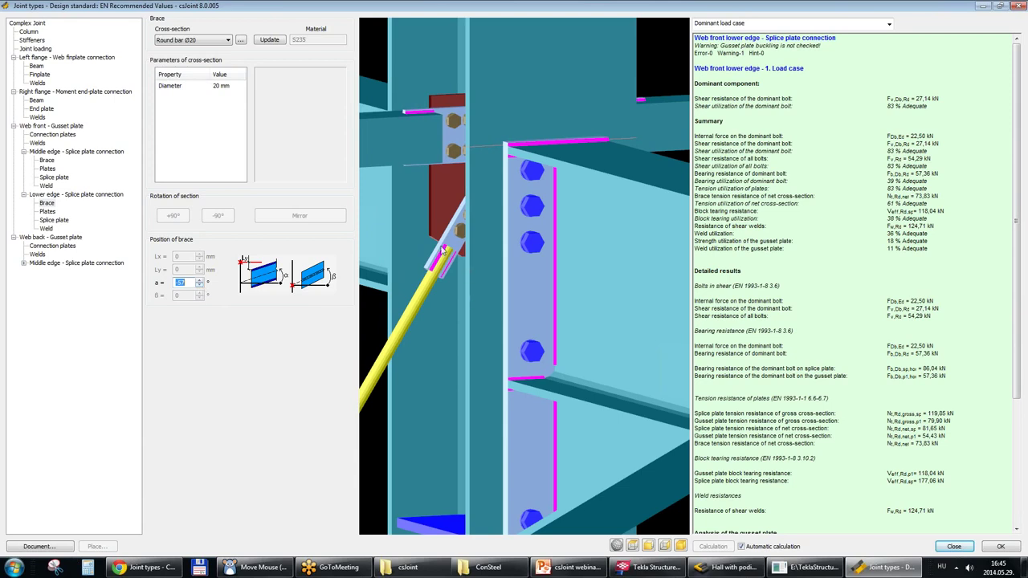
# Try steeper and shallower angles for the web front lower edge brace, including -61°.
pyautogui.moveTo(444, 251); pyautogui.dragTo(470, 257)
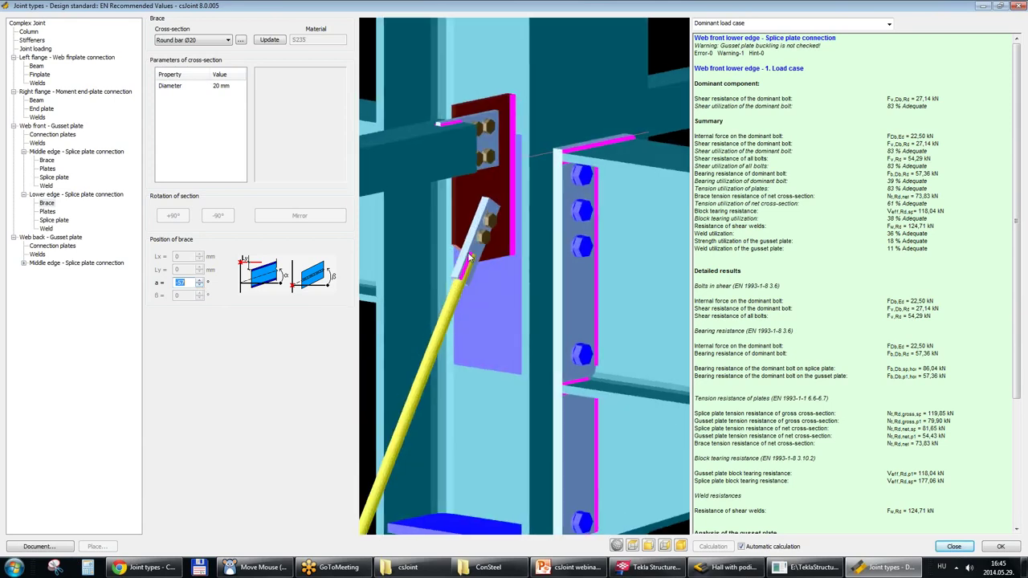
pyautogui.click(199, 283)
pyautogui.click(199, 282)
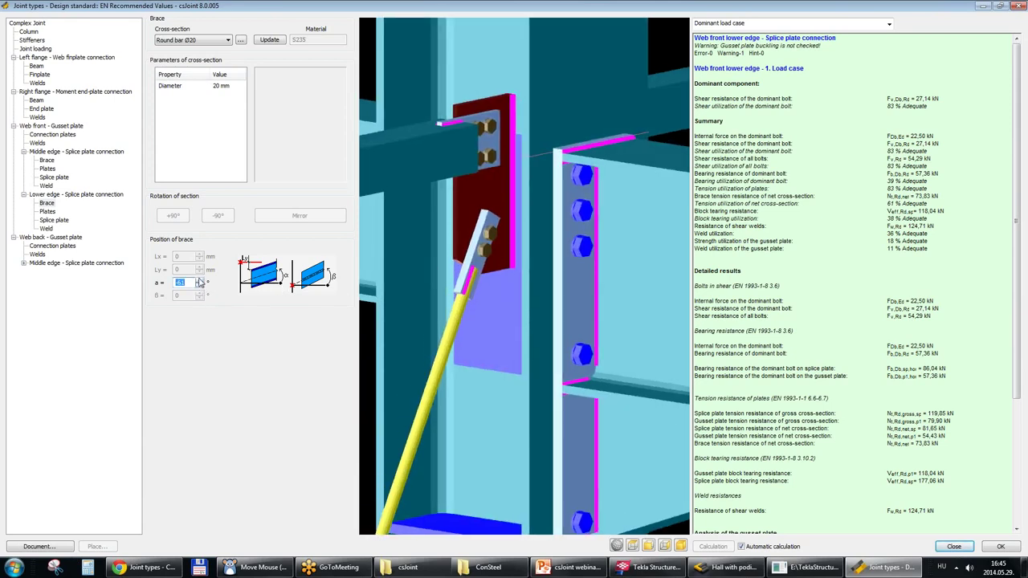
pyautogui.click(199, 284)
pyautogui.click(199, 284)
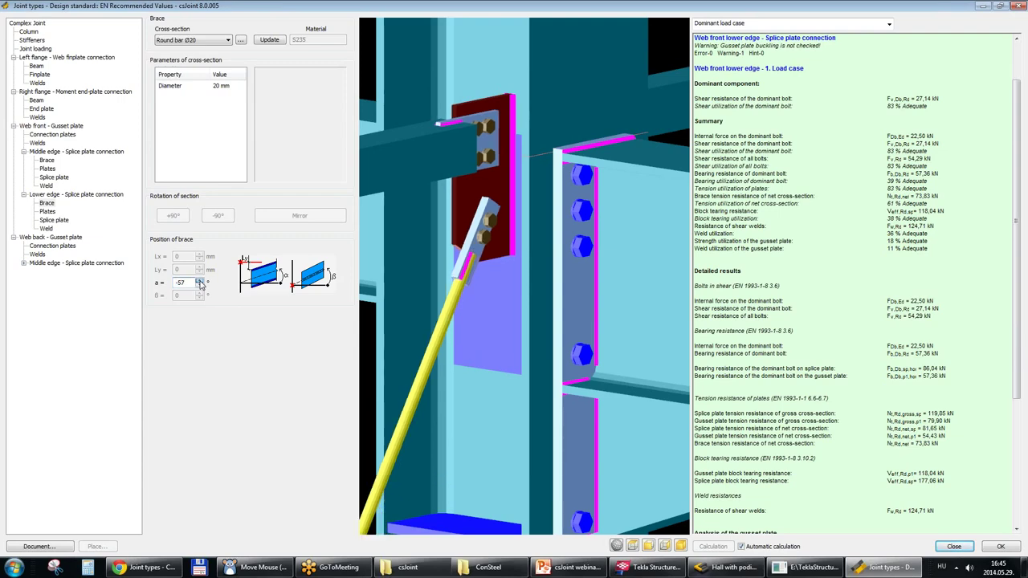
pyautogui.click(200, 284)
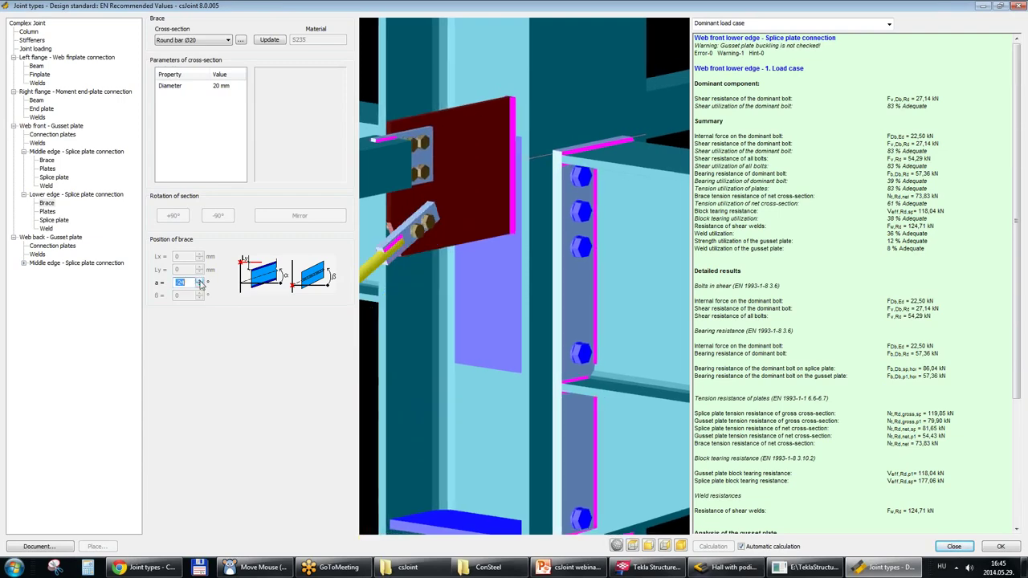
# Set the angle of the web front lower edge brace to -48° and inspect the joint from several sides.
pyautogui.moveTo(500, 301); pyautogui.dragTo(453, 235, button='middle')
pyautogui.click(199, 286)
pyautogui.click(200, 286)
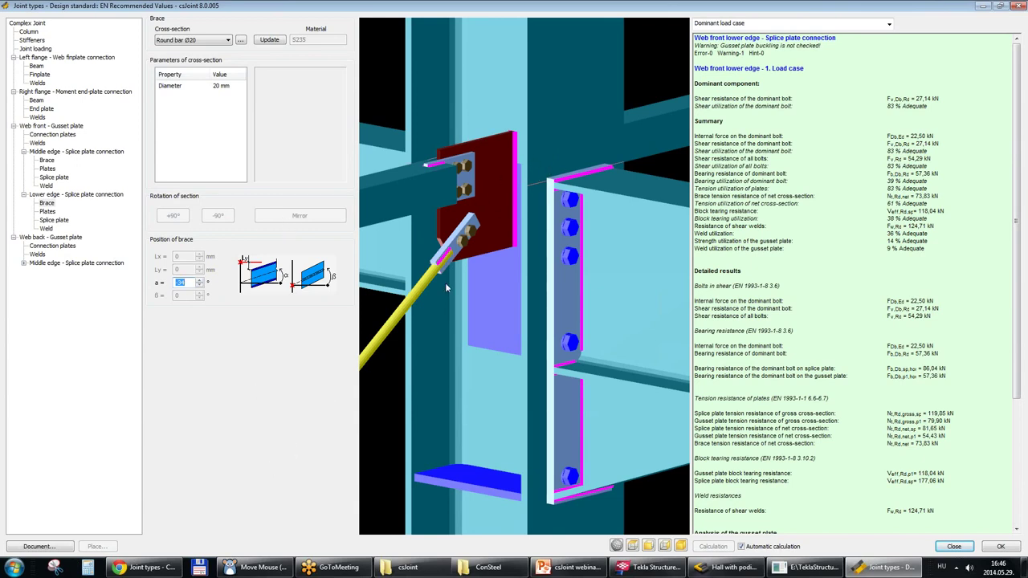
pyautogui.click(199, 282)
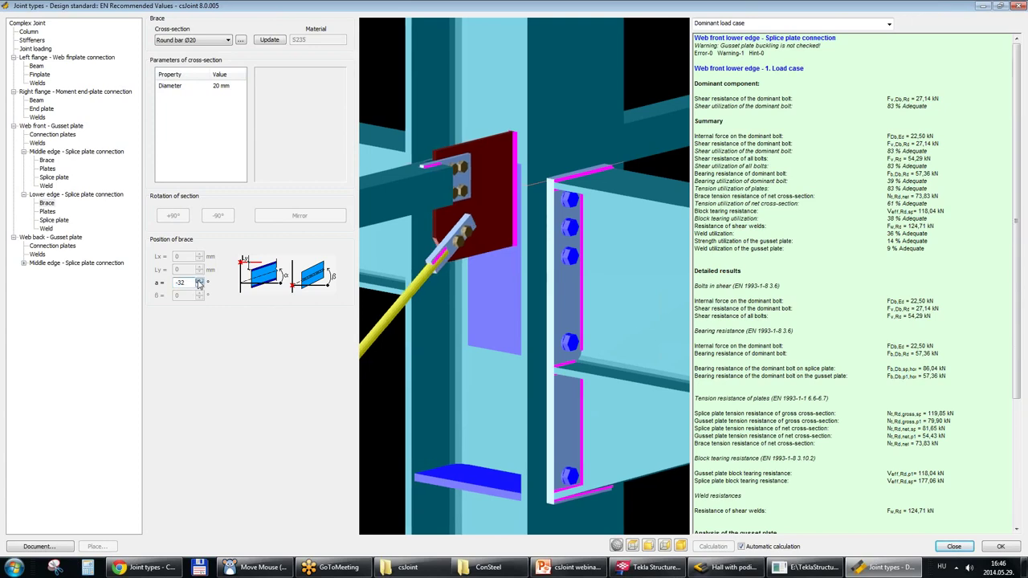
pyautogui.click(199, 283)
pyautogui.click(199, 283)
pyautogui.moveTo(199, 283); pyautogui.dragTo(199, 286)
pyautogui.moveTo(497, 171); pyautogui.dragTo(479, 197, button='middle')
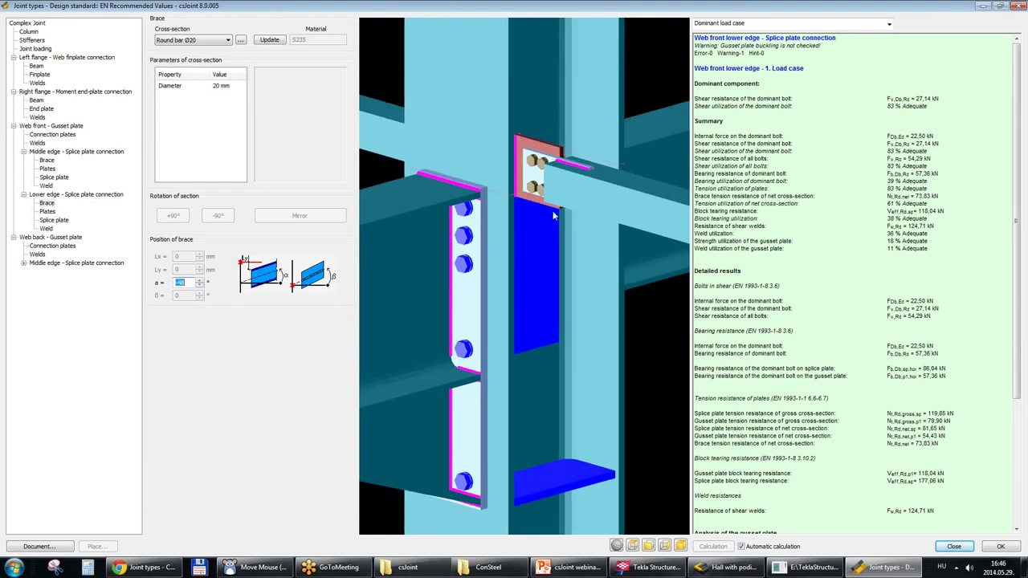
pyautogui.moveTo(409, 191); pyautogui.dragTo(527, 179, button='middle')
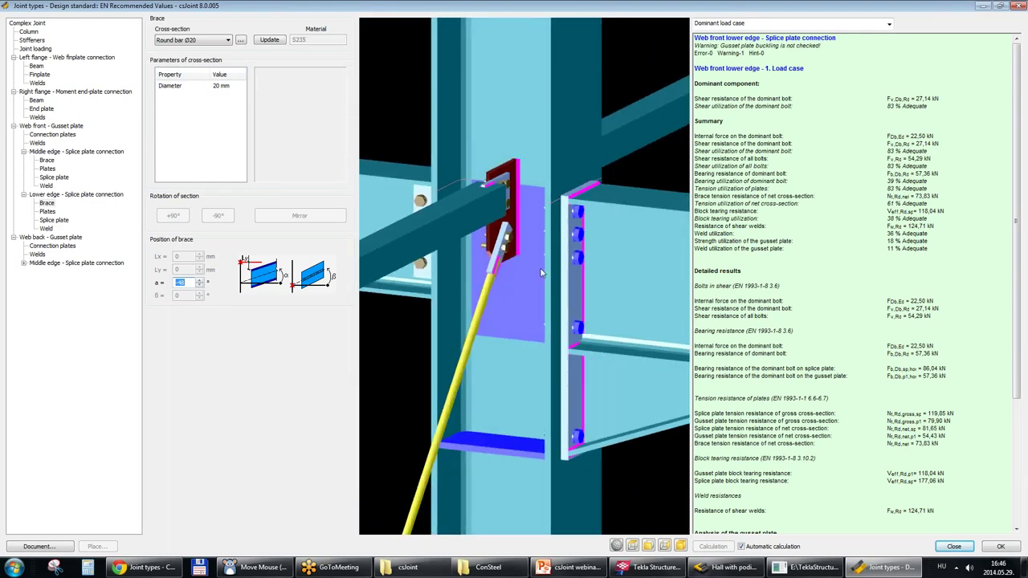
pyautogui.scroll(-2, 541, 273)
pyautogui.moveTo(560, 442); pyautogui.dragTo(590, 351, button='middle')
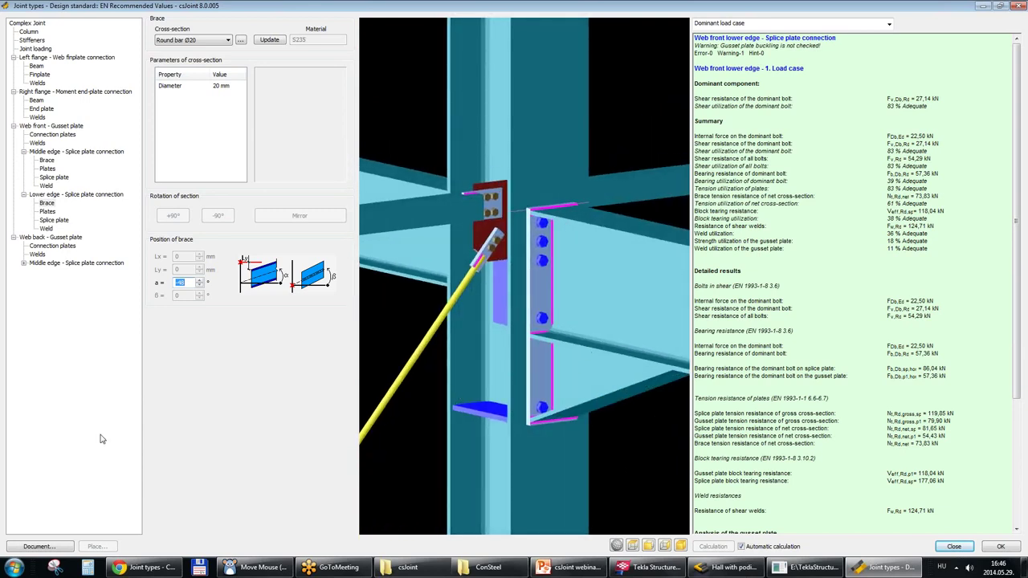
# Start a new joint document and expand the right flange's obtainable results down to the dominant load case items.
pyautogui.click(40, 546)
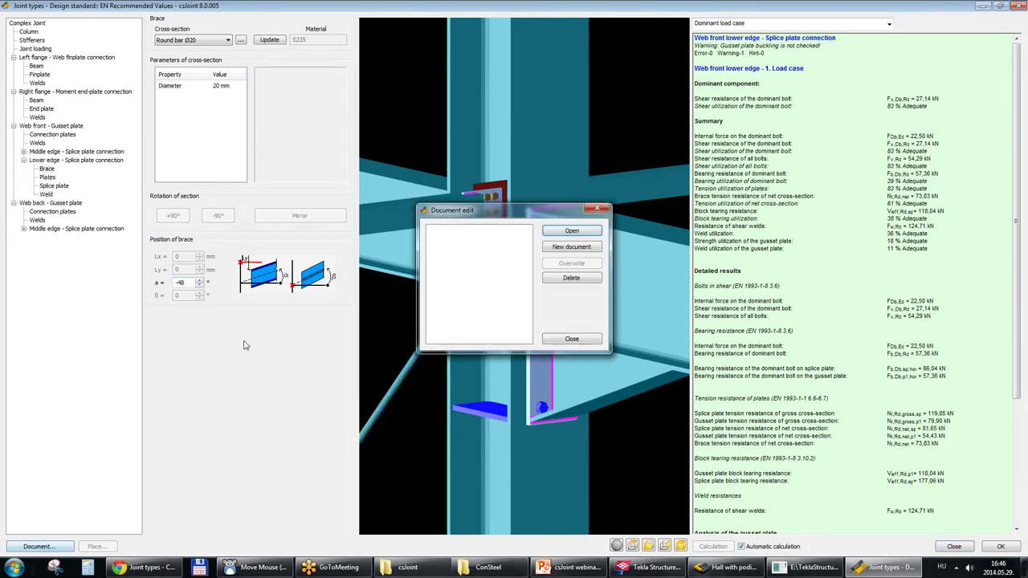
pyautogui.click(572, 248)
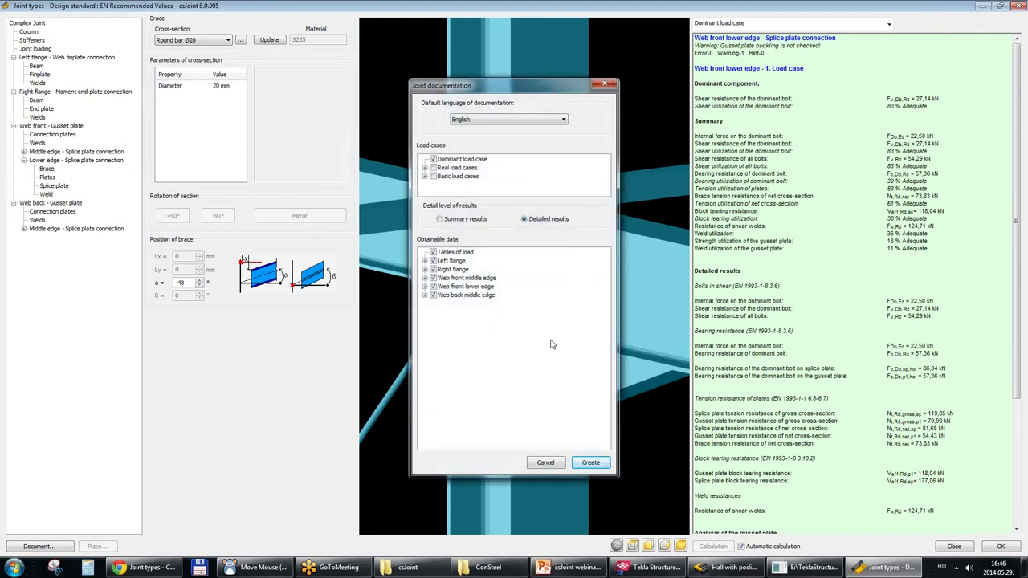
pyautogui.click(433, 252)
pyautogui.click(424, 269)
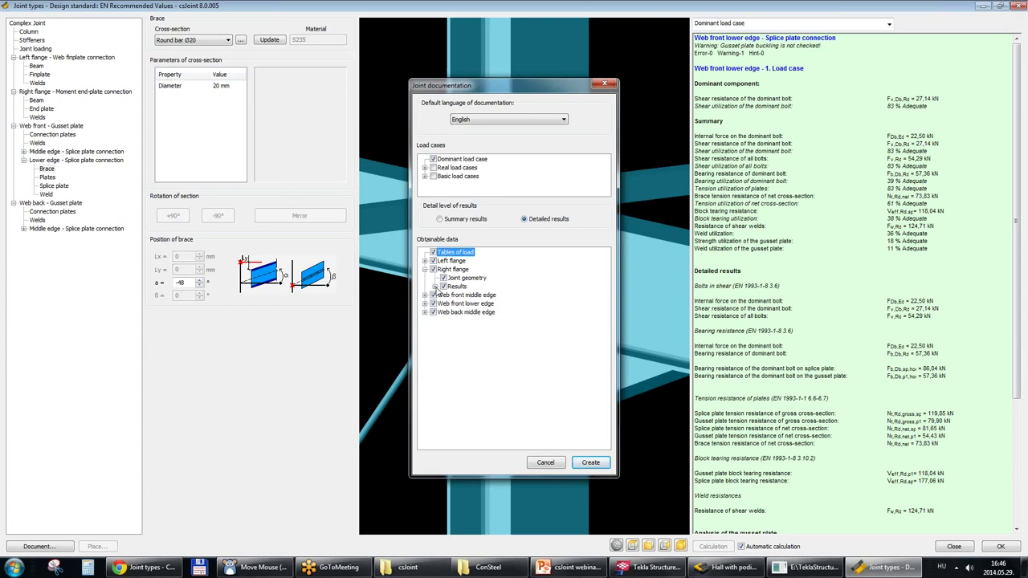
pyautogui.click(435, 287)
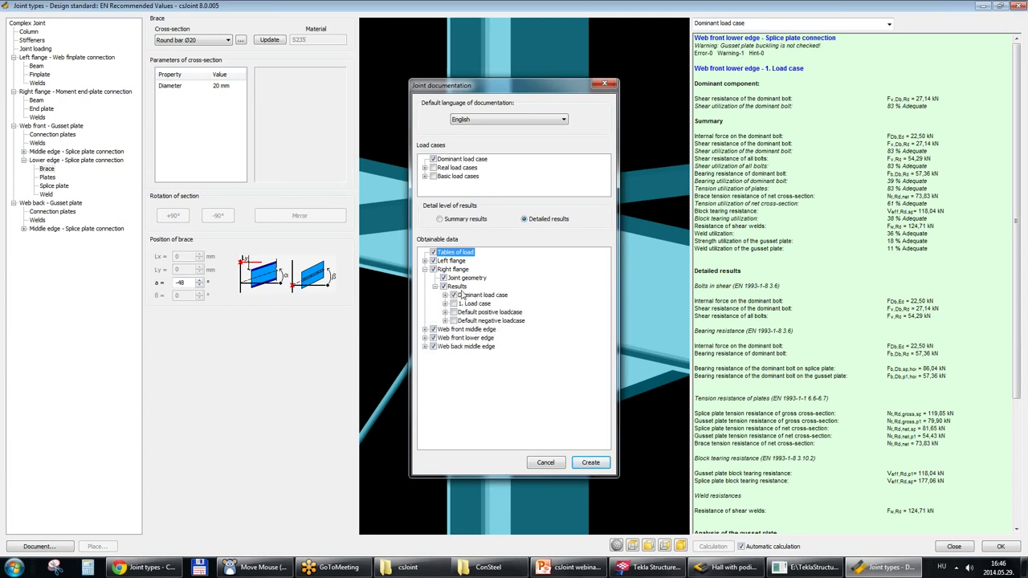
pyautogui.click(445, 295)
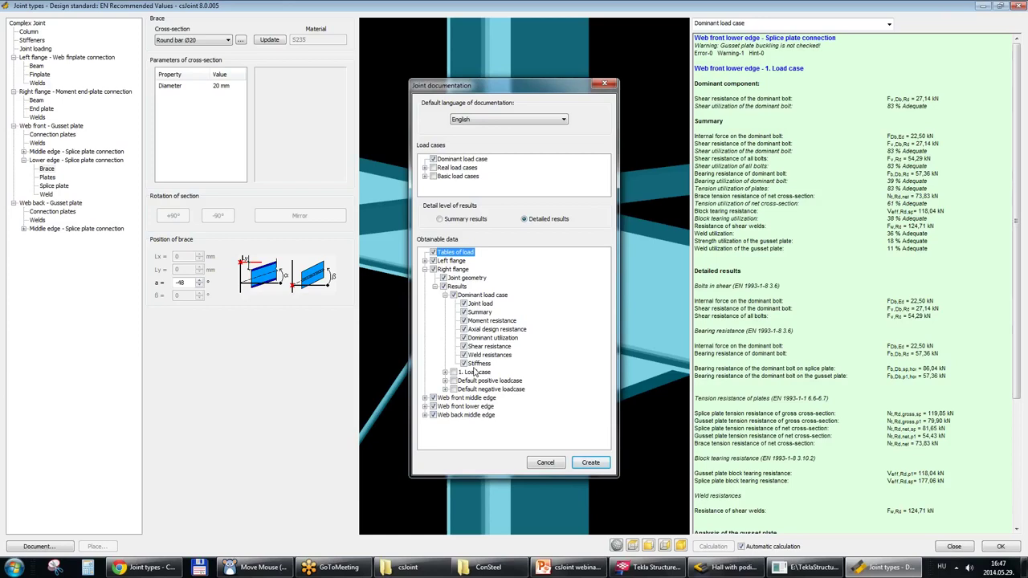
# Create the English joint documentation with detailed results for the dominant load case and maximize its window.
pyautogui.click(440, 220)
pyautogui.click(525, 219)
pyautogui.click(591, 464)
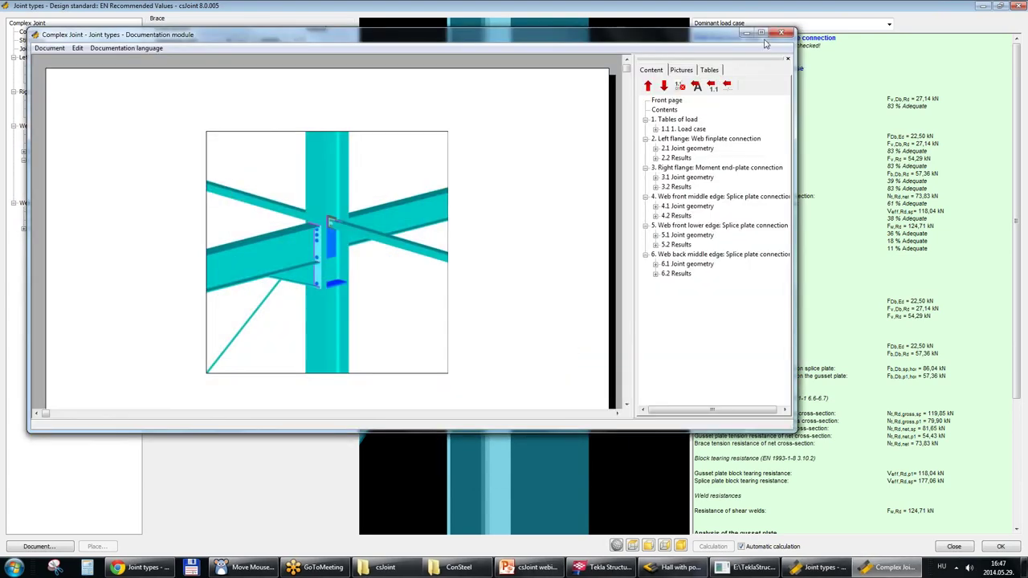
pyautogui.click(761, 33)
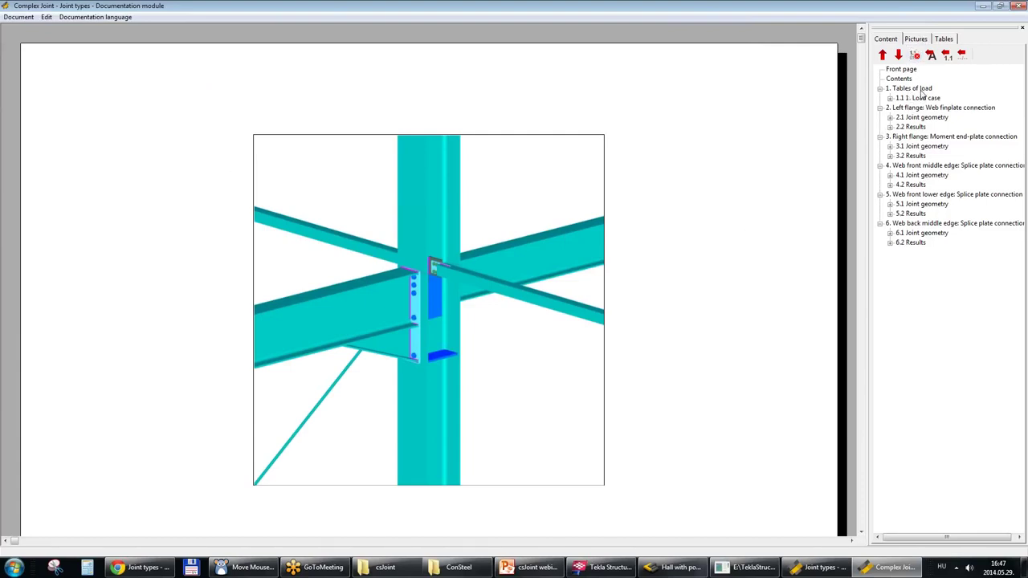
# Review the front page and table of contents of the joint documentation, continuing to the left flange chapter.
pyautogui.scroll(-9, 638, 261)
pyautogui.scroll(5, 641, 260)
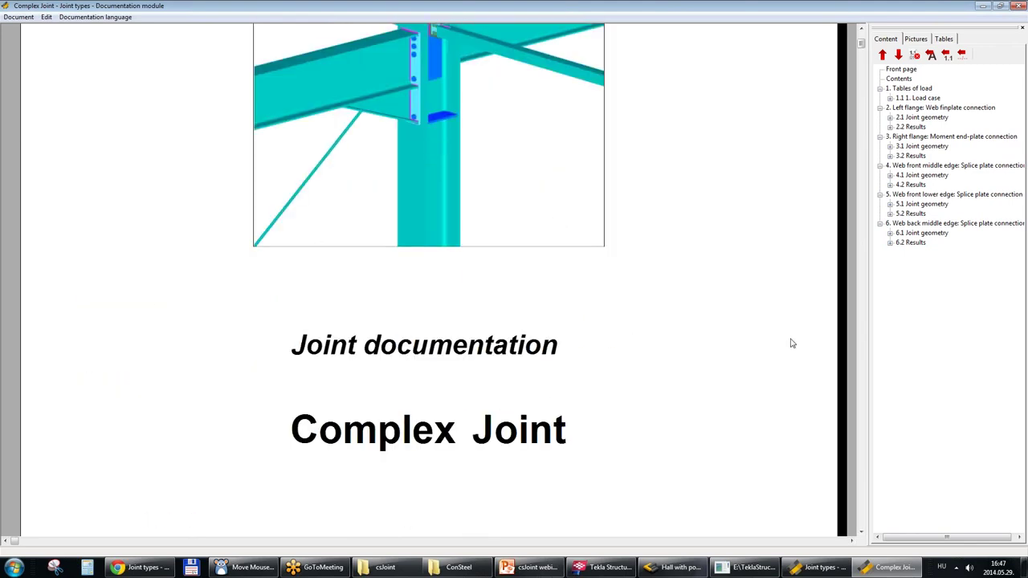
pyautogui.scroll(3, 719, 338)
pyautogui.scroll(3, 719, 337)
pyautogui.scroll(-9, 719, 337)
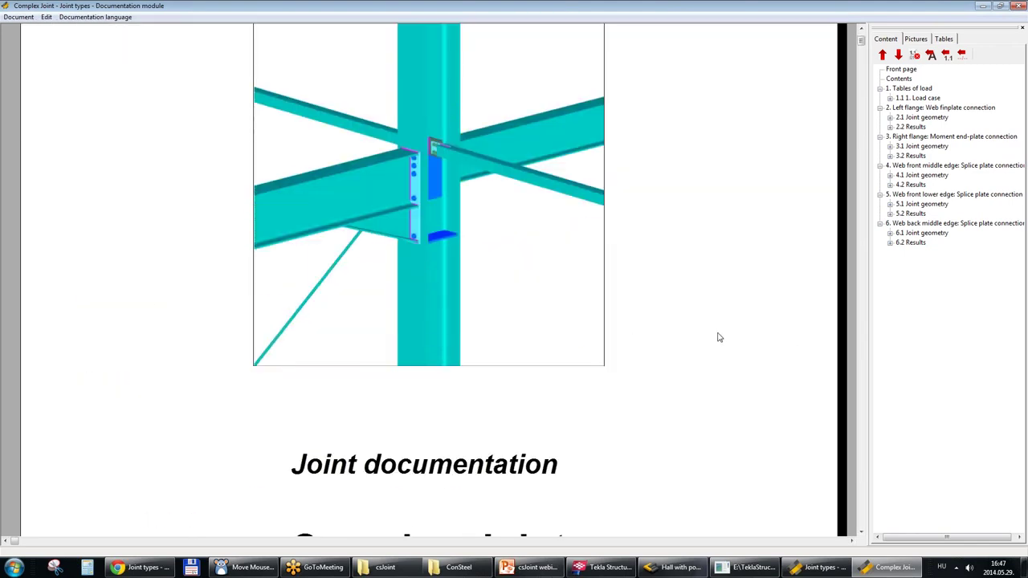
pyautogui.scroll(-3, 764, 291)
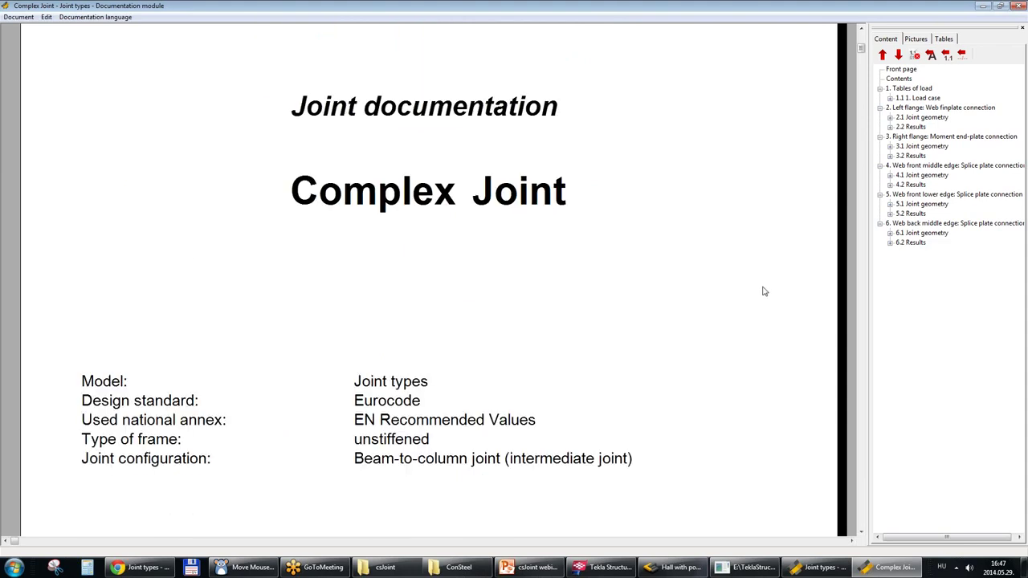
pyautogui.scroll(-12, 599, 265)
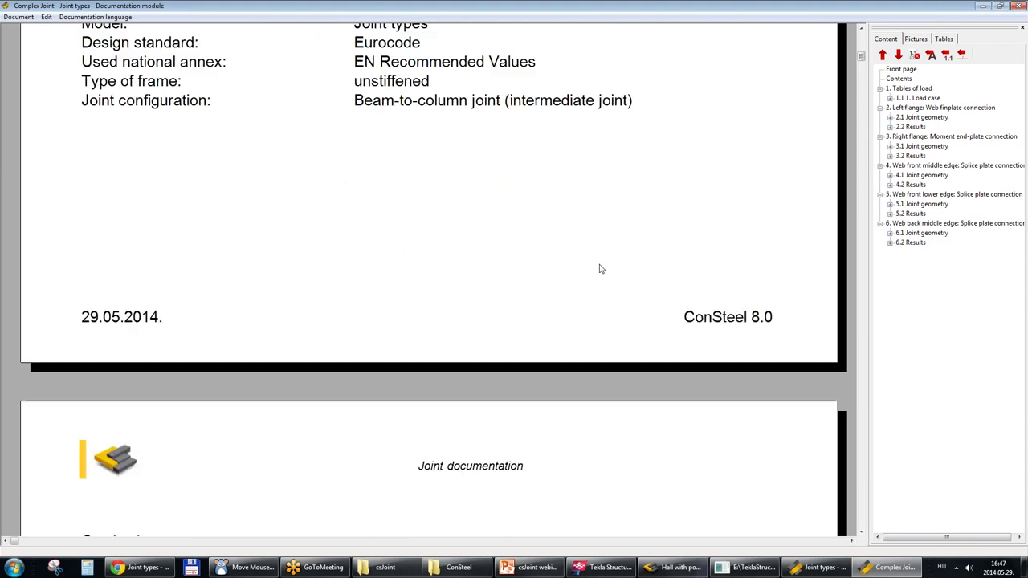
pyautogui.scroll(-20, 473, 335)
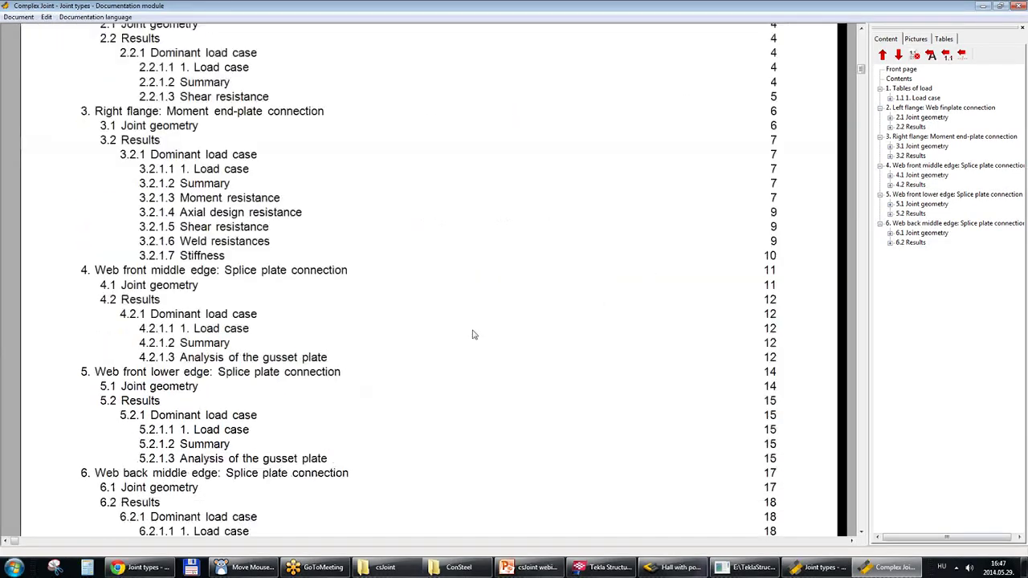
pyautogui.scroll(-20, 470, 281)
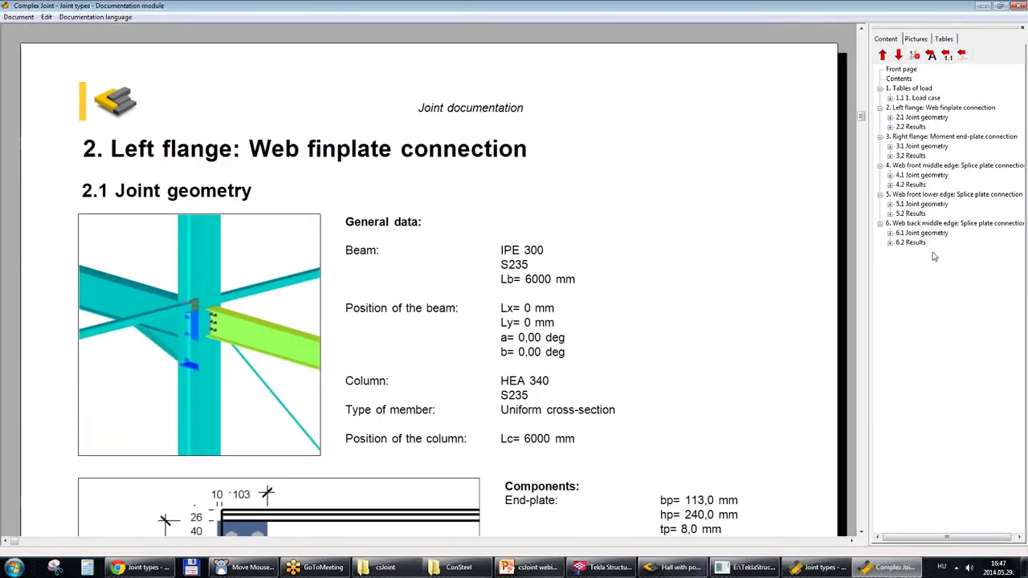
# Examine the joint geometry, load table and shear resistance results of the left flange web finplate connection in the documentation.
pyautogui.scroll(-3, 499, 278)
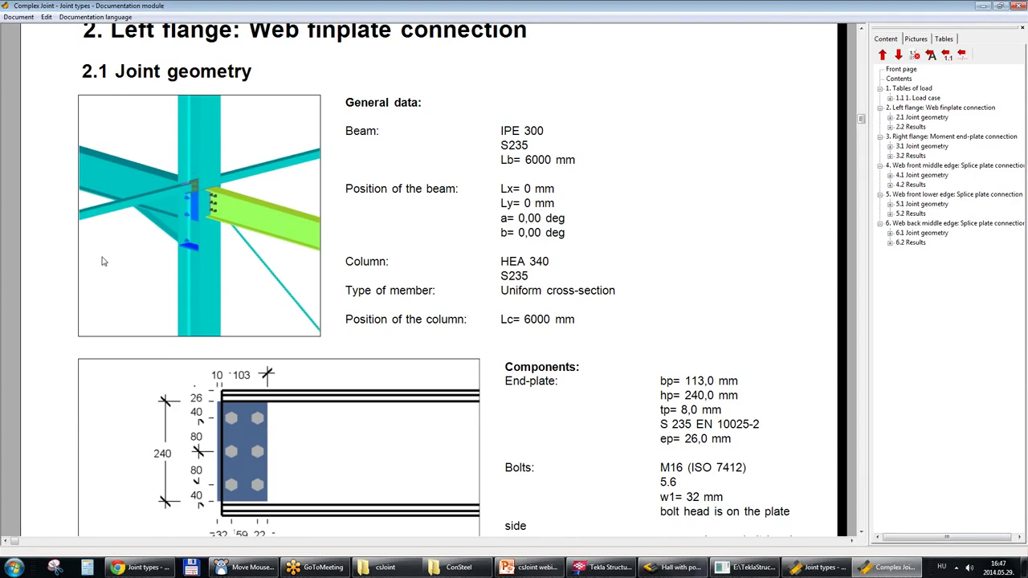
pyautogui.scroll(-3, 472, 327)
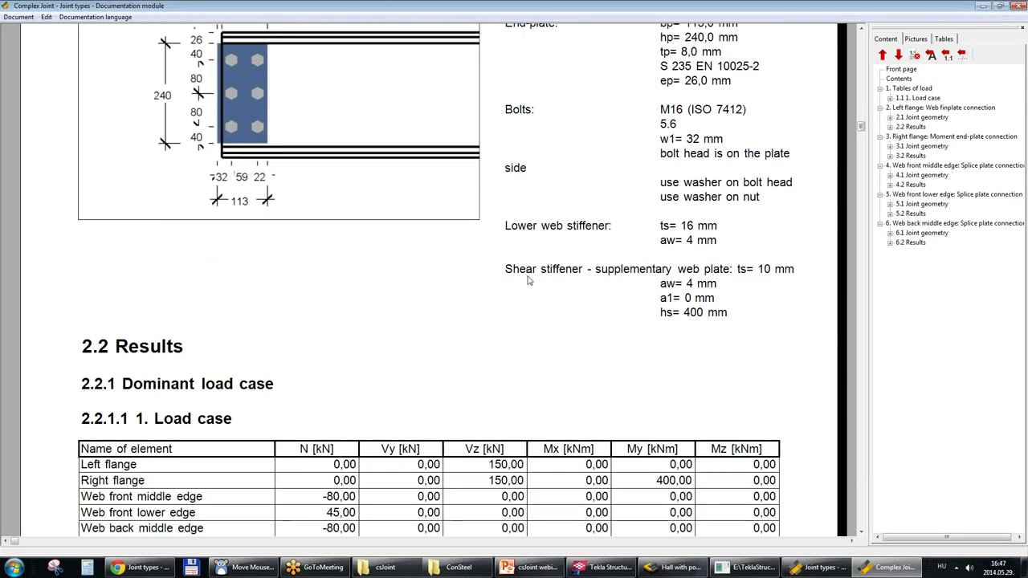
pyautogui.scroll(-1, 431, 299)
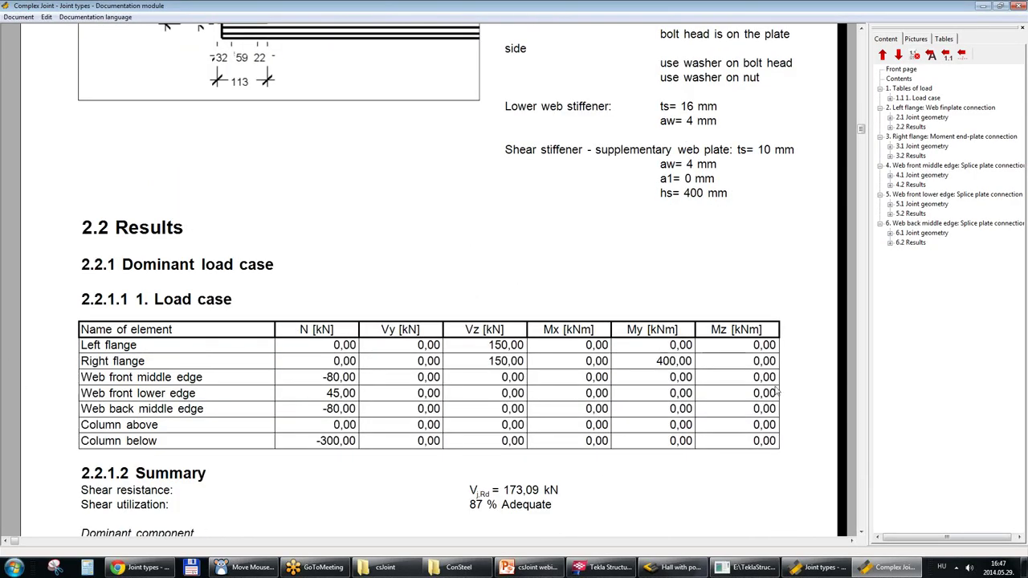
pyautogui.scroll(1, 363, 303)
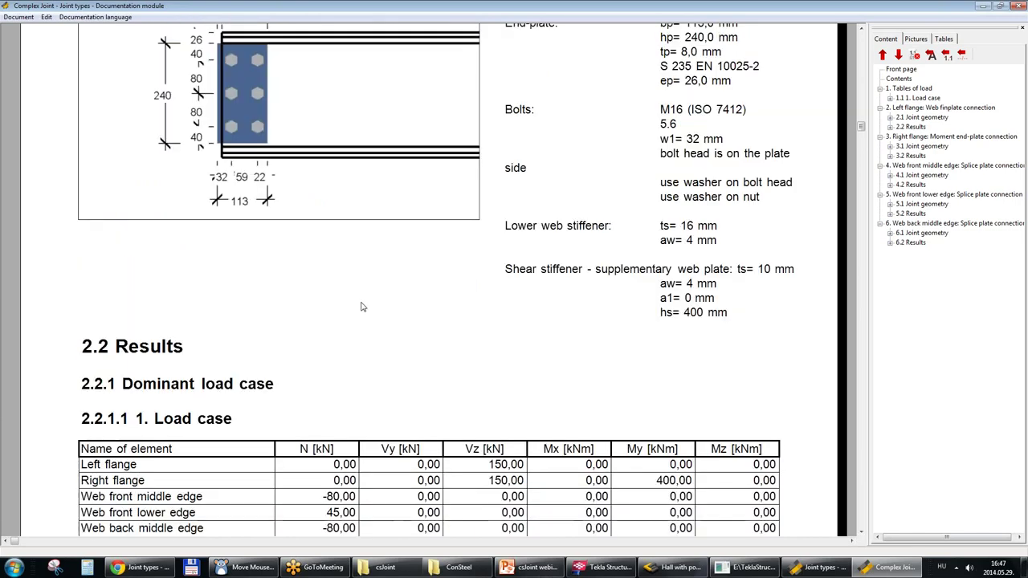
pyautogui.scroll(-4, 351, 369)
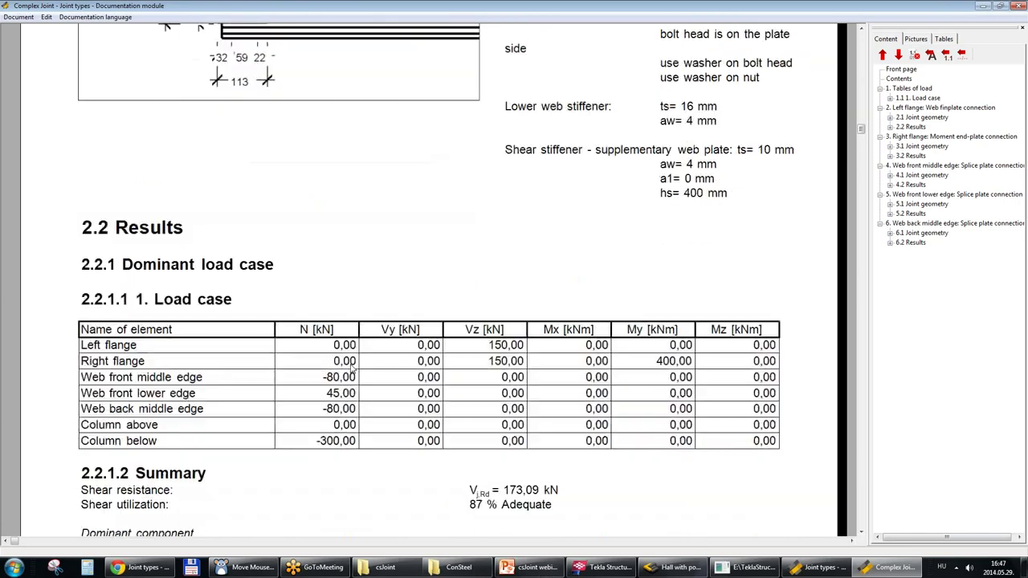
pyautogui.scroll(-2, 351, 369)
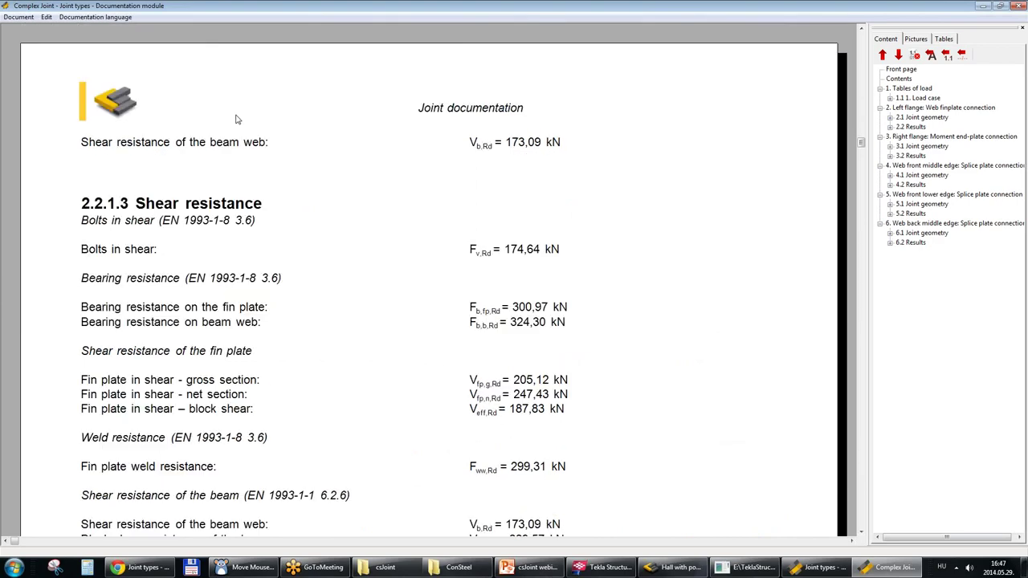
pyautogui.scroll(-5, 384, 383)
pyautogui.scroll(-3, 383, 382)
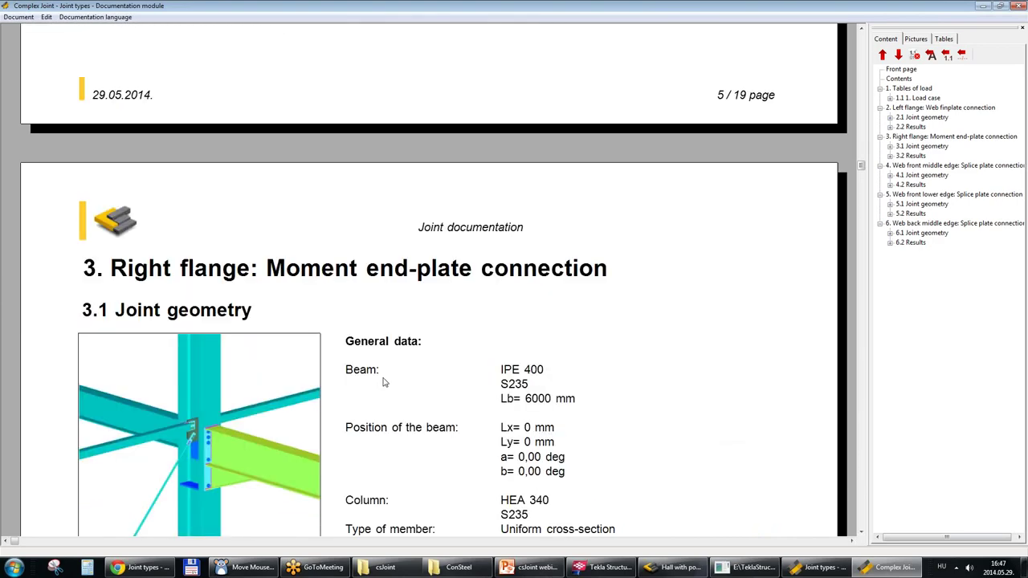
# Look through the documentation chapters on the right flange end-plate and the web front and web back splice plate connections.
pyautogui.scroll(-1, 371, 397)
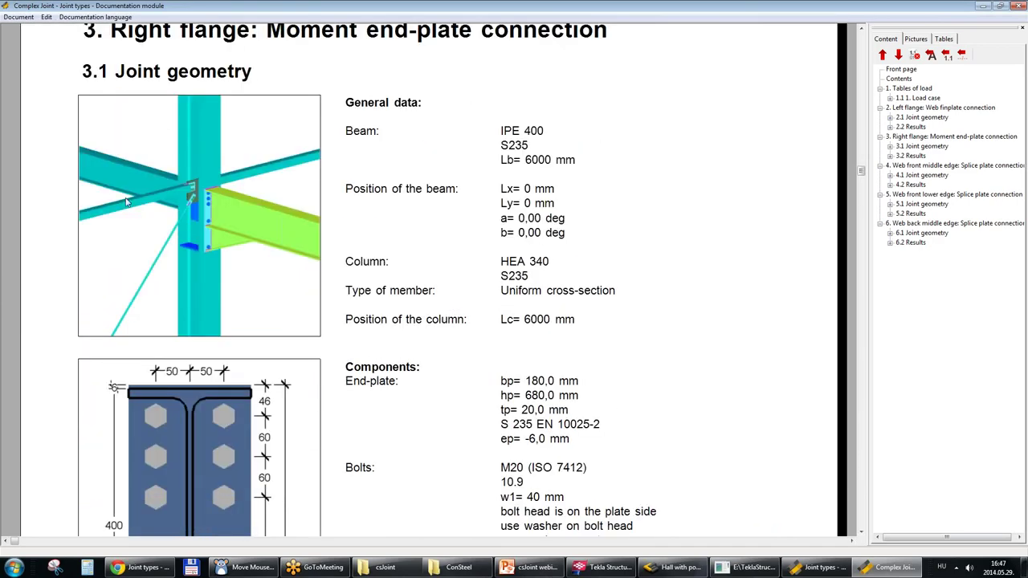
pyautogui.scroll(-12, 397, 281)
pyautogui.scroll(-20, 397, 281)
pyautogui.scroll(-8, 397, 281)
pyautogui.scroll(-10, 492, 289)
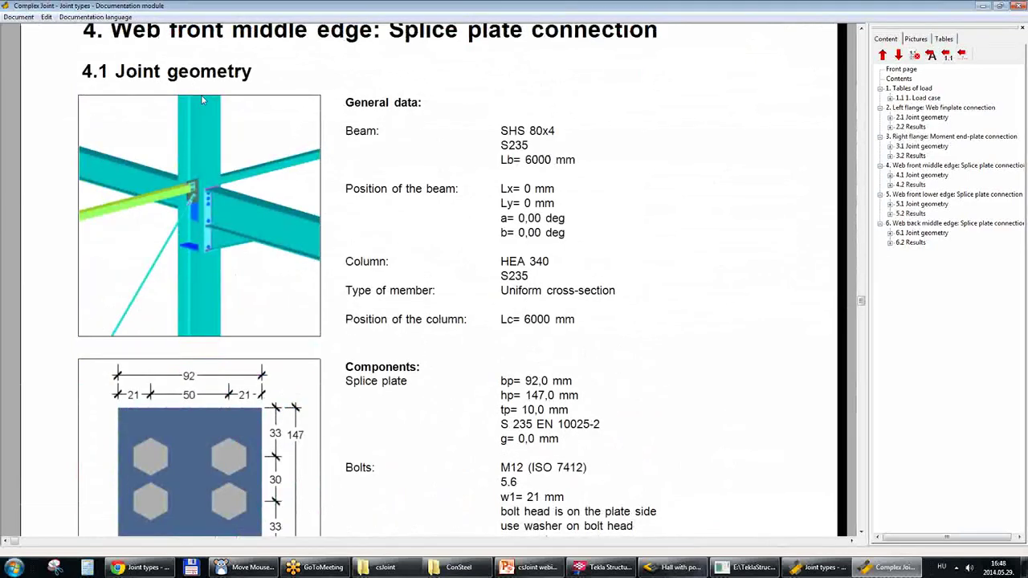
pyautogui.scroll(-4, 406, 277)
pyautogui.scroll(-10, 361, 337)
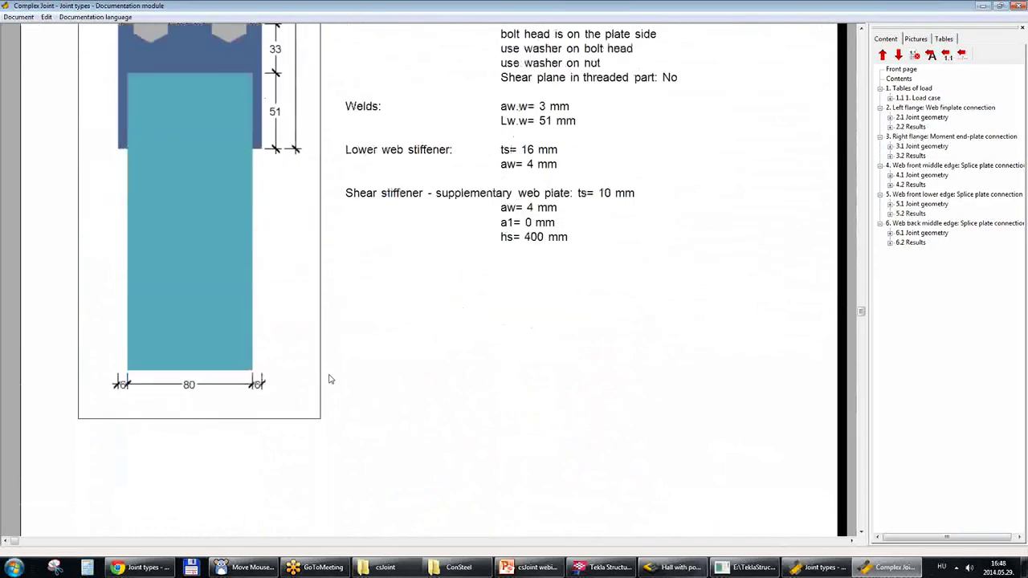
pyautogui.scroll(-15, 475, 265)
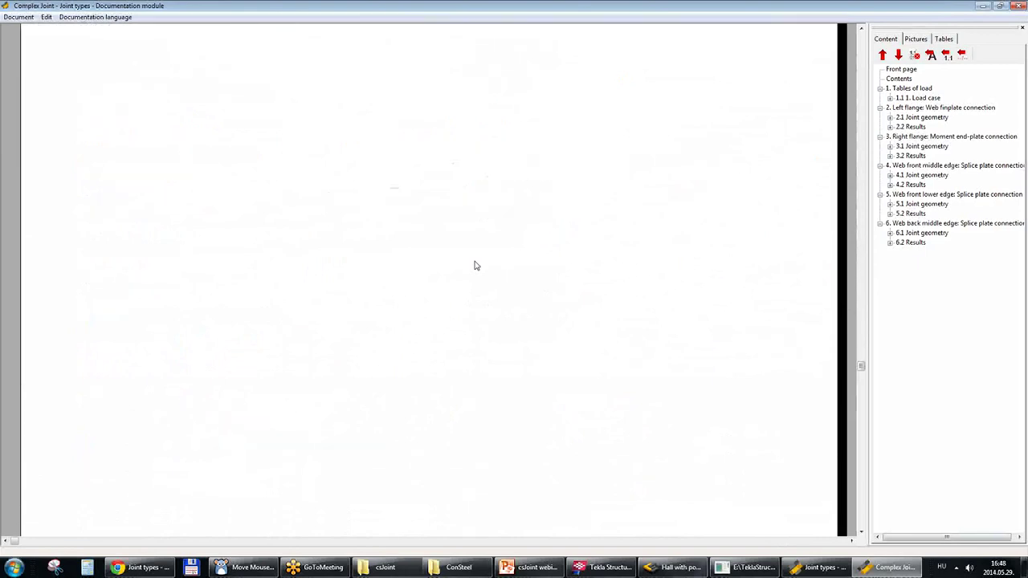
pyautogui.scroll(-3, 474, 266)
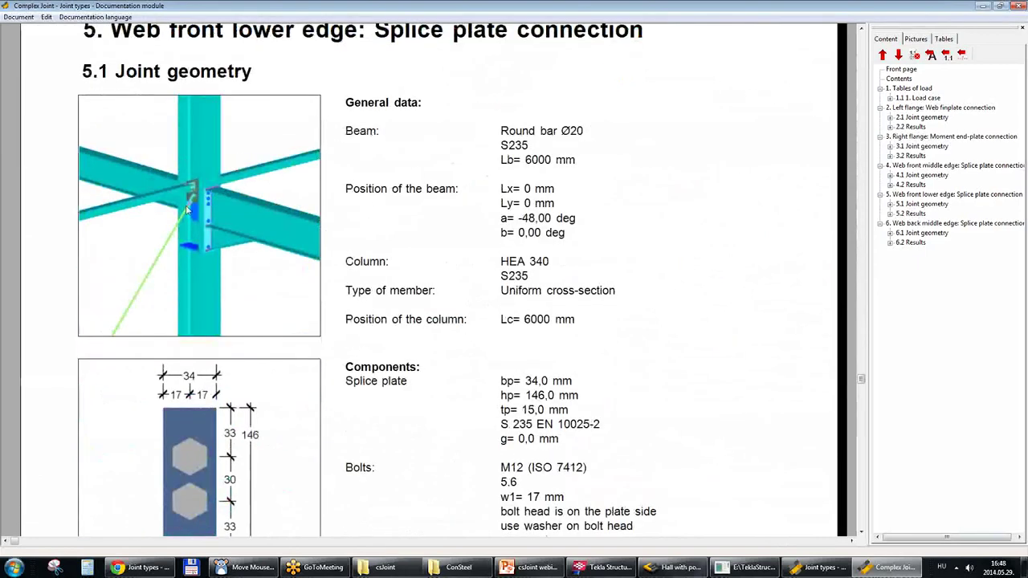
pyautogui.scroll(-20, 414, 195)
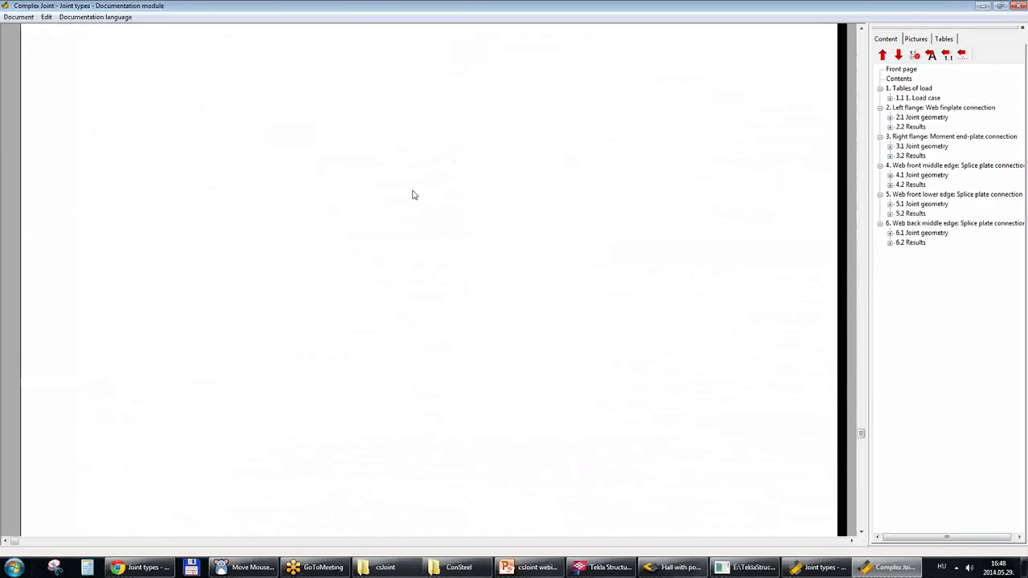
pyautogui.scroll(-10, 532, 369)
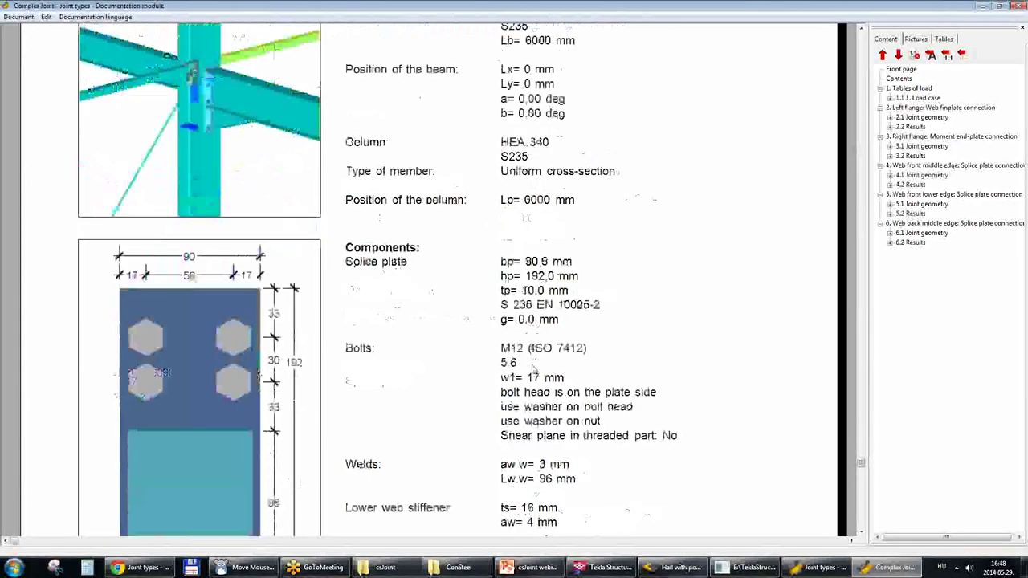
pyautogui.scroll(-15, 533, 369)
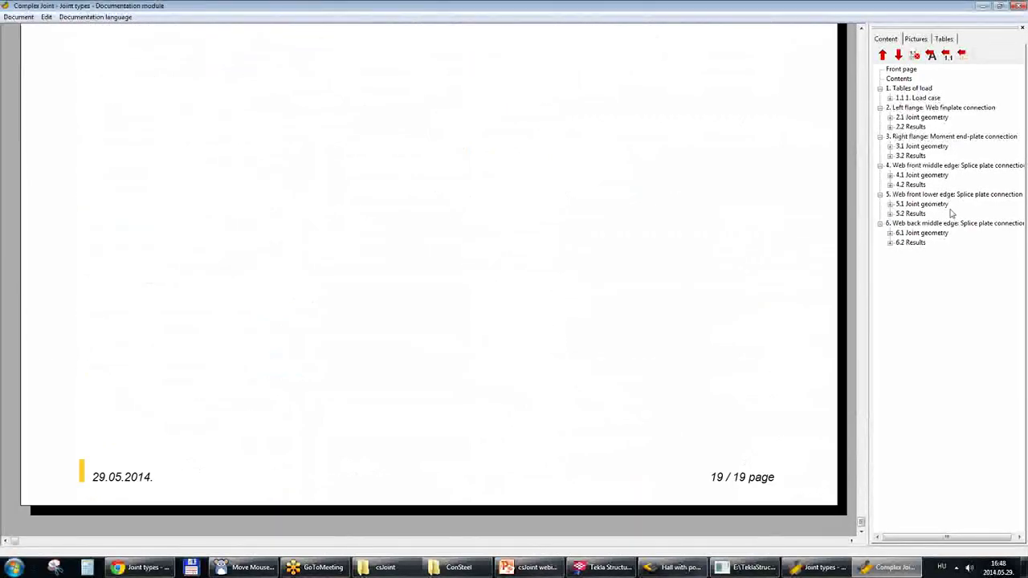
# Jump to the documentation chapter on the right flange moment end-plate connection.
pyautogui.click(916, 156)
pyautogui.click(917, 137)
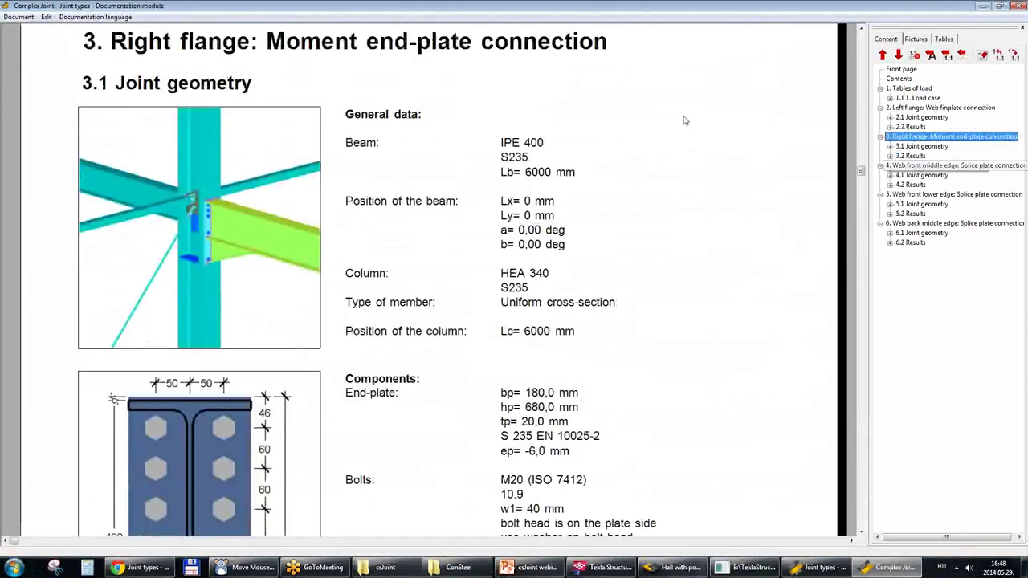